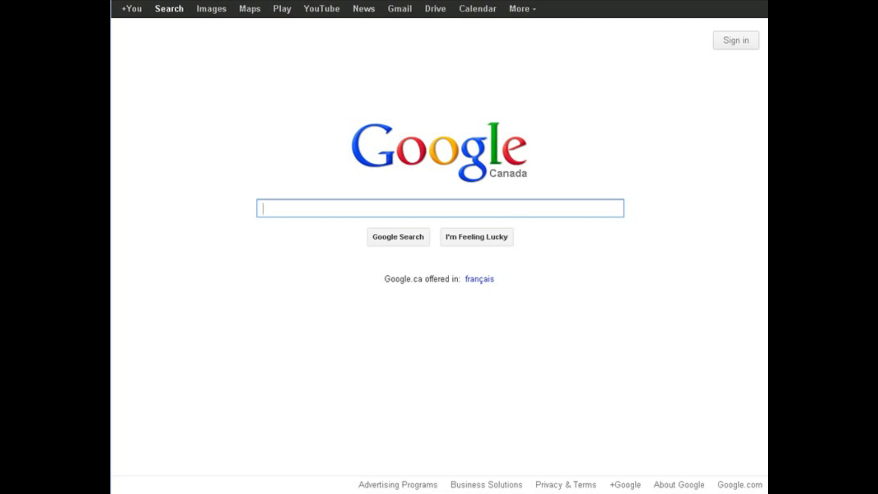
Load sites.google.com in Chrome to reach the empty My Sites page.
{"action": "key", "text": "ctrl+l"}
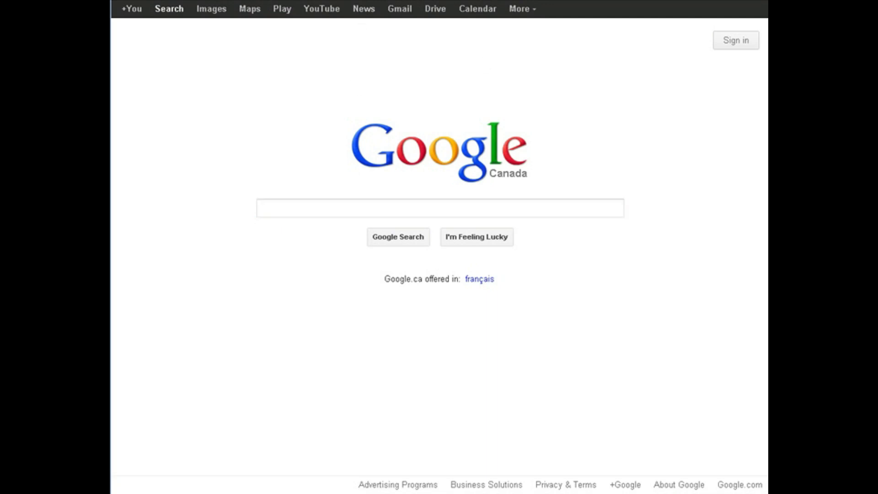
{"action": "type", "text": "sites"}
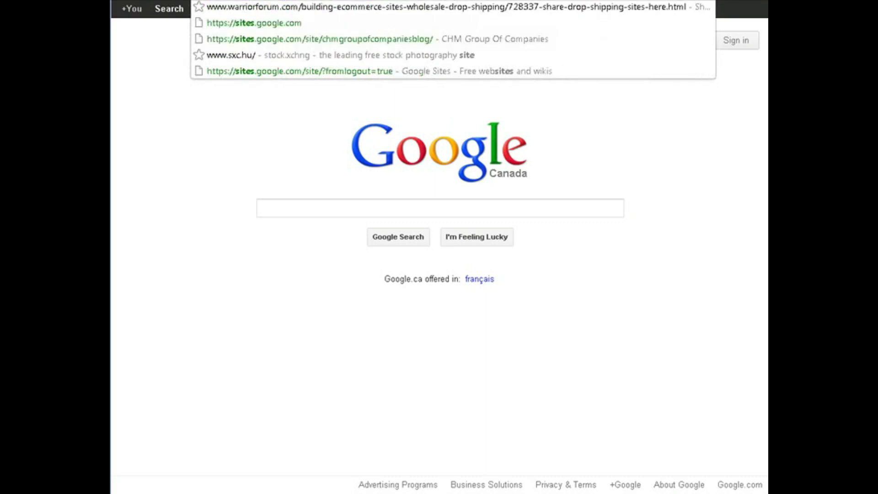
{"action": "type", "text": ".g"}
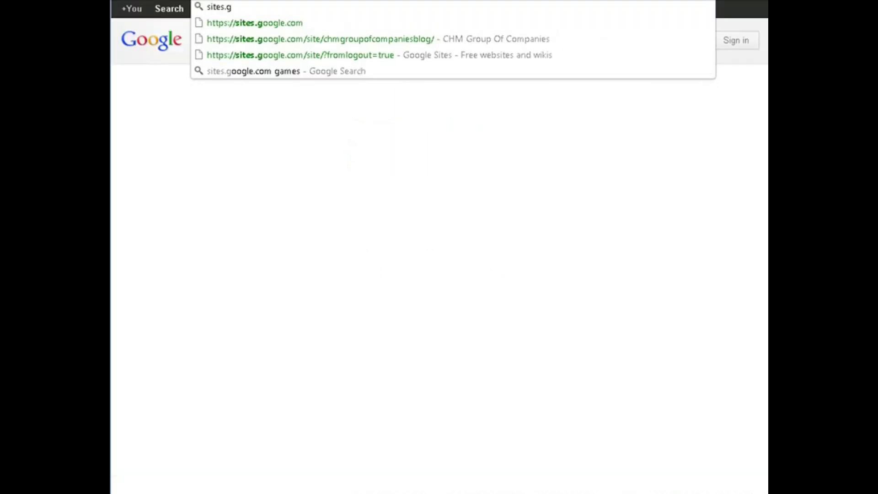
{"action": "key", "text": "Down"}
{"action": "key", "text": "Return"}
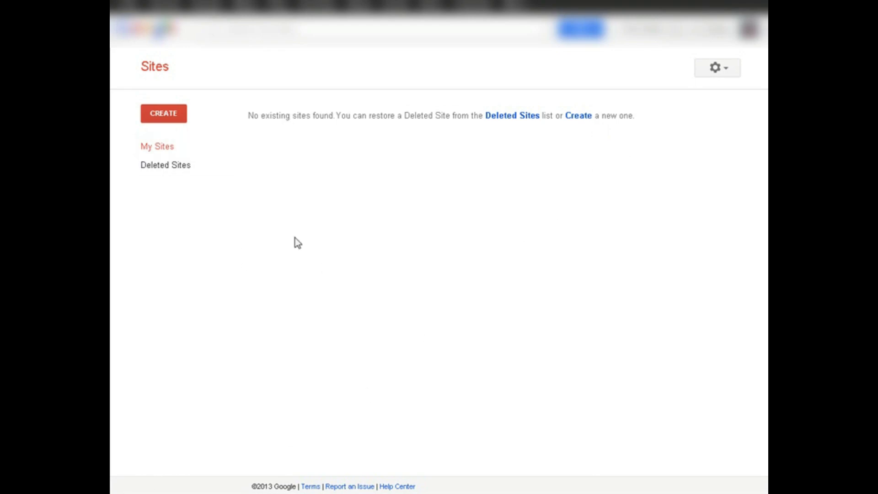
Create a new site and search the full template gallery for 'mobile'.
{"action": "left_click", "coordinate": [165, 114]}
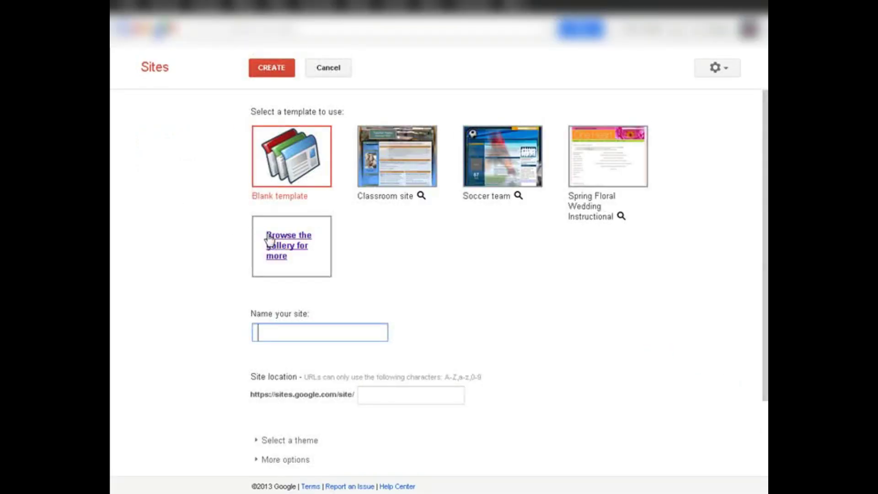
{"action": "left_click", "coordinate": [284, 241]}
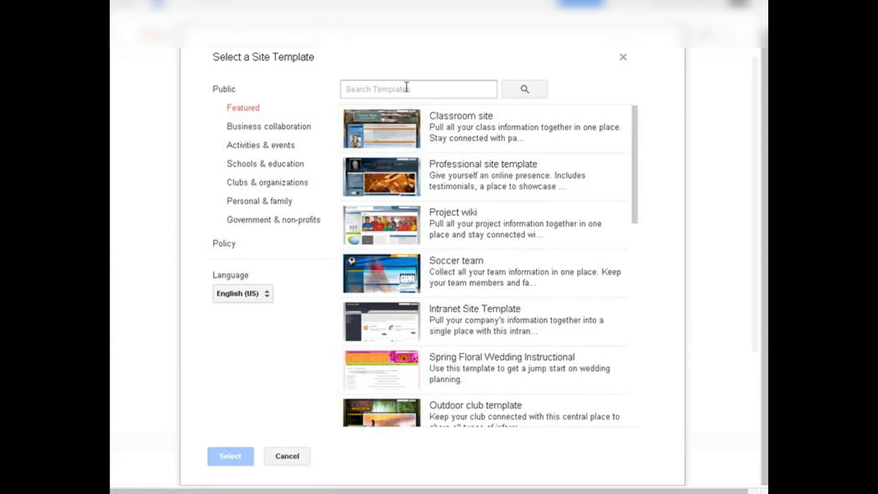
{"action": "left_click", "coordinate": [406, 88]}
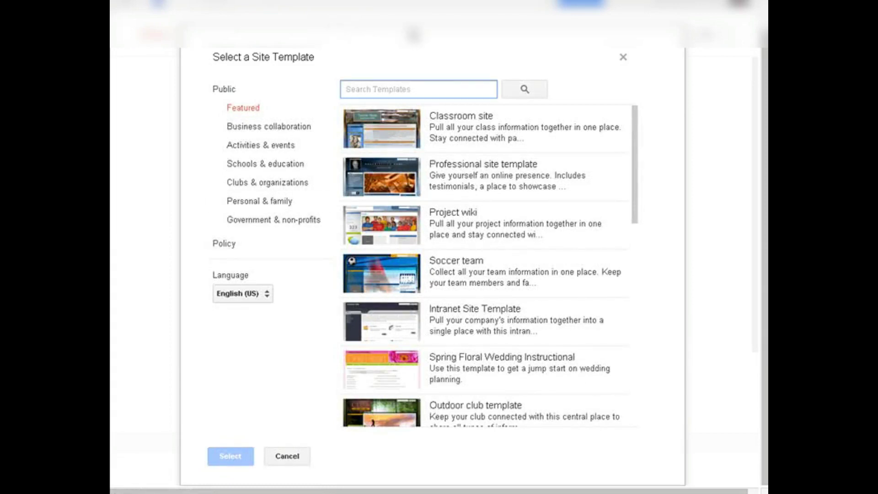
{"action": "type", "text": "mobile"}
{"action": "key", "text": "Return"}
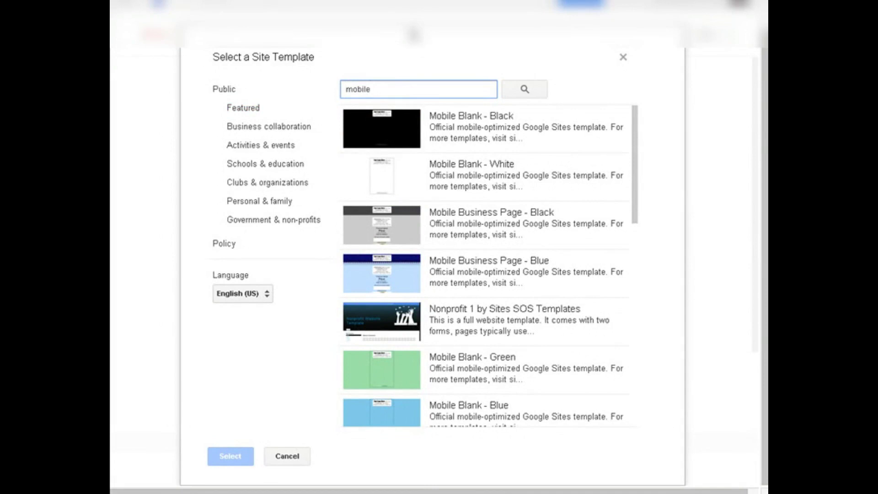
{"action": "left_click", "coordinate": [414, 35]}
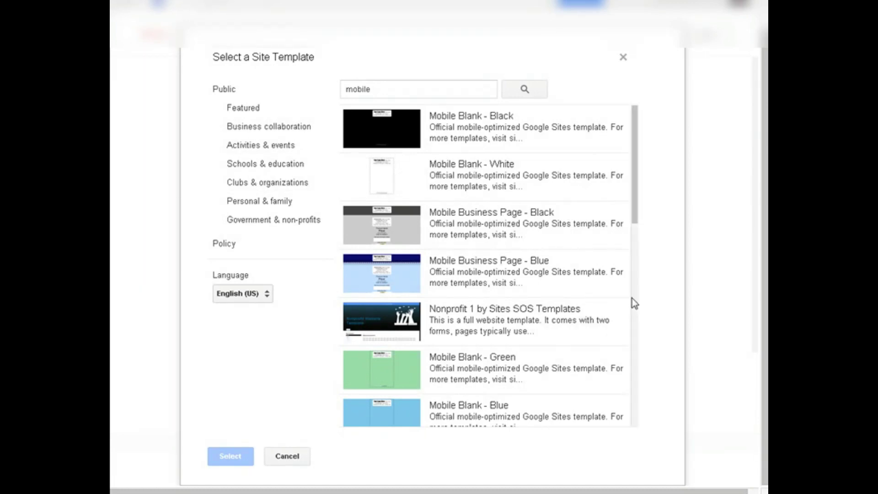
{"action": "left_click_drag", "start_coordinate": [632, 222], "coordinate": [648, 352]}
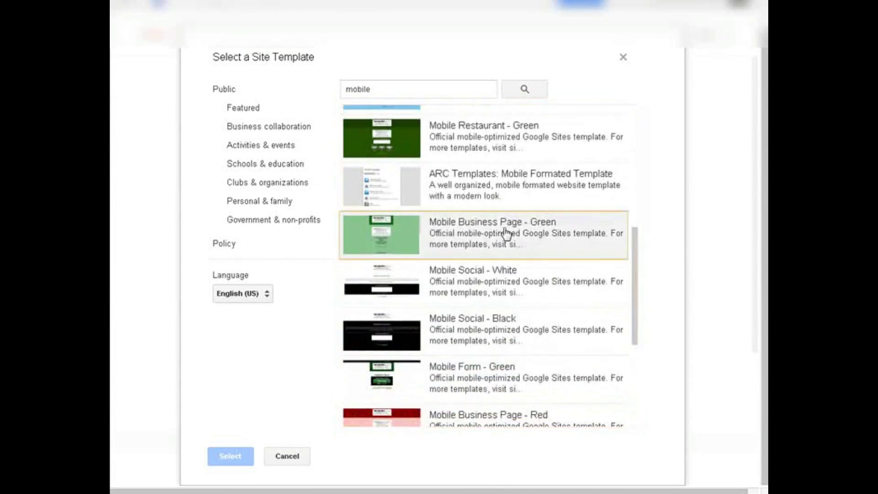
{"action": "scroll", "coordinate": [506, 251], "scroll_direction": "down", "scroll_amount": 3}
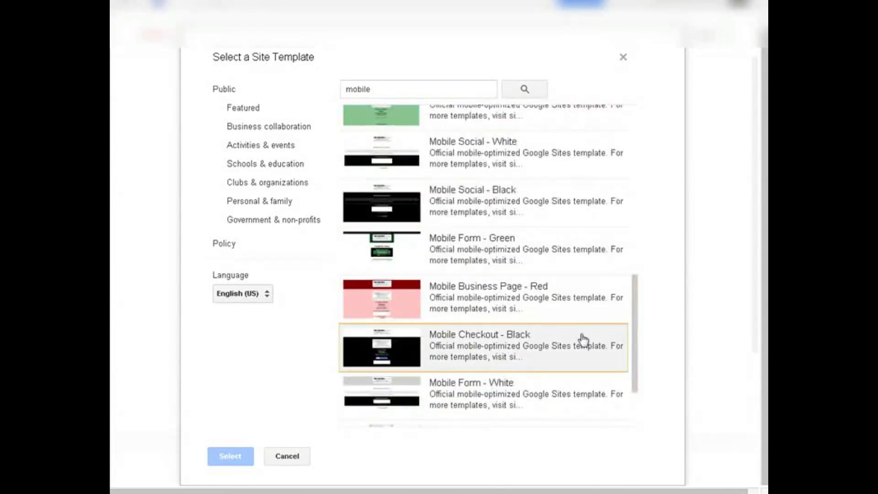
{"action": "scroll", "coordinate": [589, 306], "scroll_direction": "down", "scroll_amount": 3}
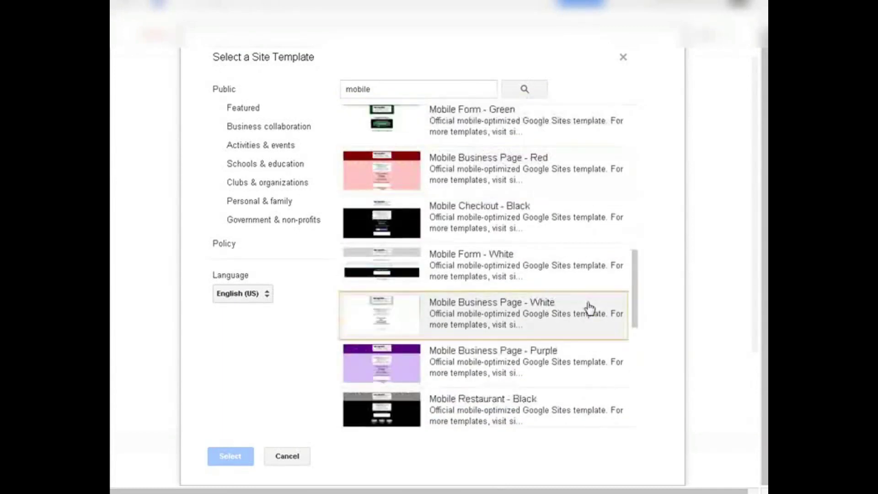
{"action": "scroll", "coordinate": [585, 307], "scroll_direction": "down", "scroll_amount": 6}
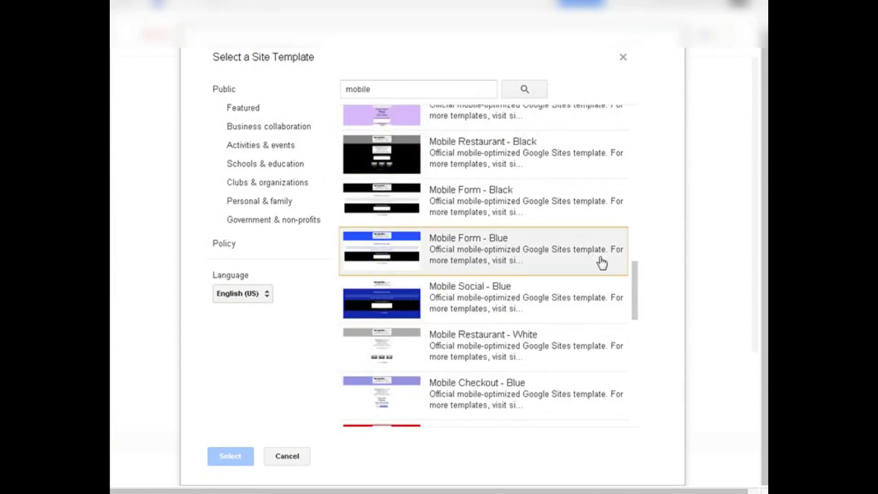
{"action": "scroll", "coordinate": [575, 246], "scroll_direction": "down", "scroll_amount": 3}
{"action": "scroll", "coordinate": [574, 245], "scroll_direction": "up", "scroll_amount": 3}
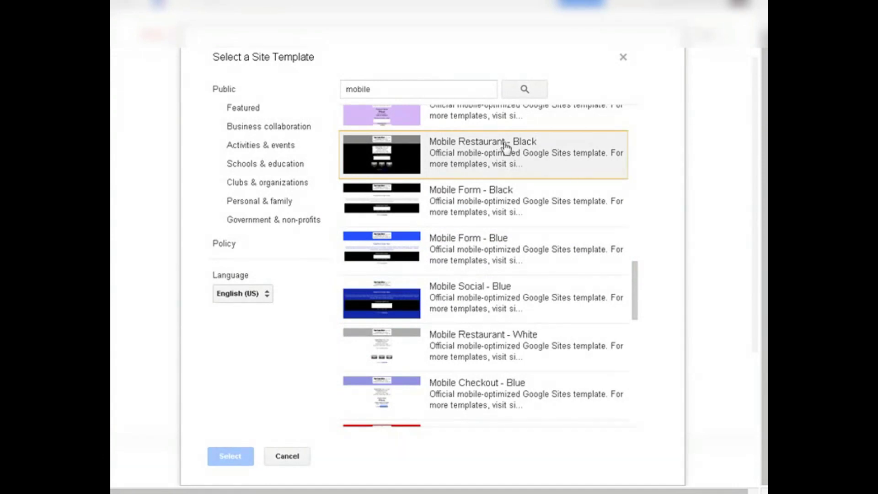
{"action": "scroll", "coordinate": [562, 233], "scroll_direction": "down", "scroll_amount": 3}
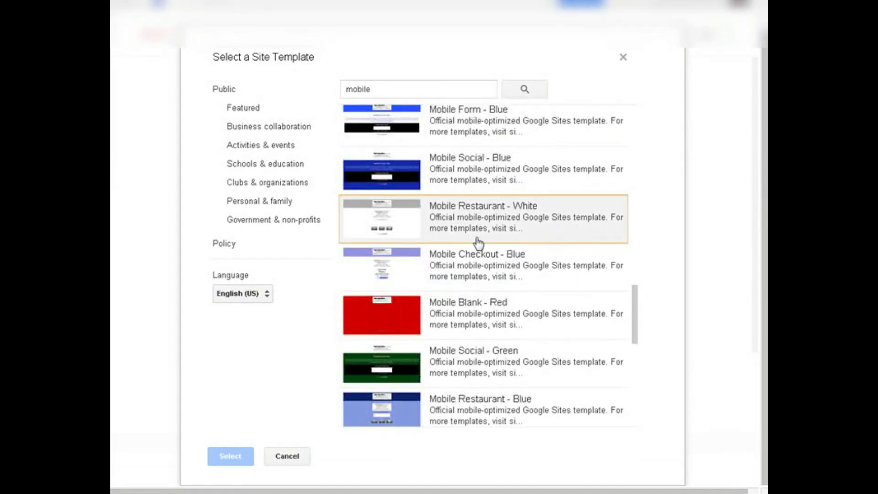
{"action": "scroll", "coordinate": [567, 213], "scroll_direction": "down", "scroll_amount": 3}
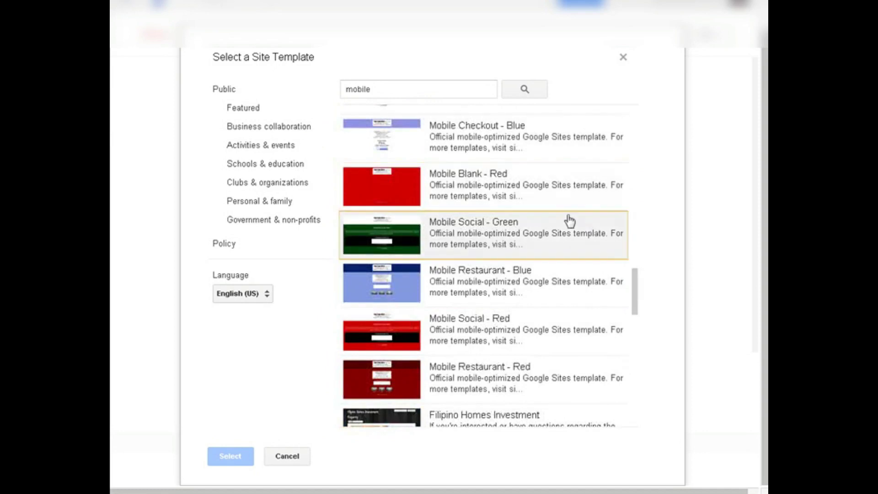
{"action": "scroll", "coordinate": [590, 220], "scroll_direction": "down", "scroll_amount": 3}
{"action": "scroll", "coordinate": [553, 261], "scroll_direction": "down", "scroll_amount": 3}
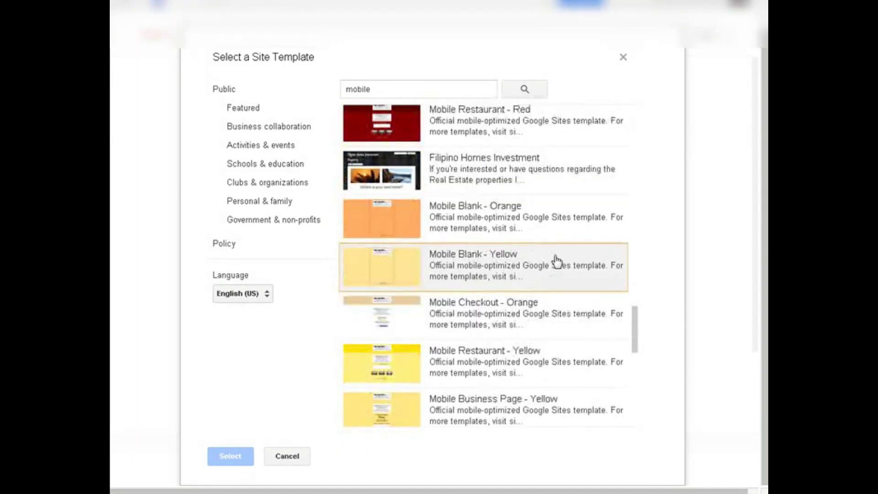
{"action": "scroll", "coordinate": [555, 261], "scroll_direction": "down", "scroll_amount": 3}
{"action": "scroll", "coordinate": [535, 258], "scroll_direction": "down", "scroll_amount": 3}
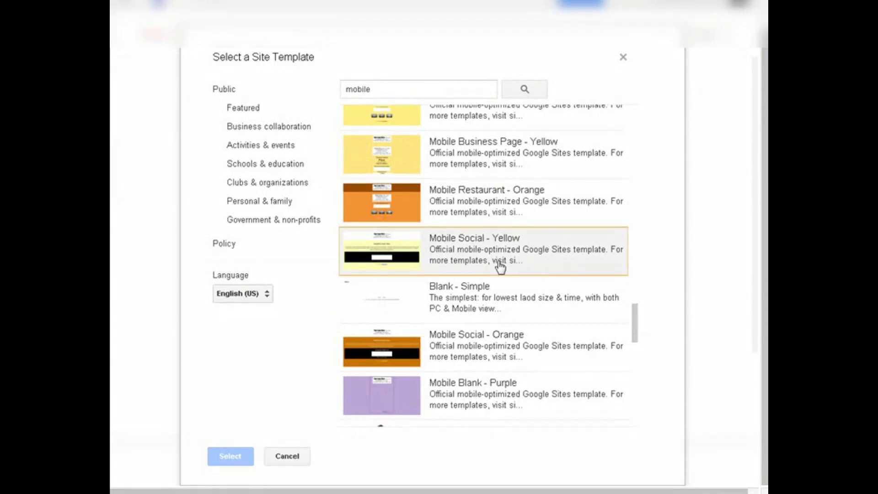
{"action": "scroll", "coordinate": [532, 249], "scroll_direction": "down", "scroll_amount": 3}
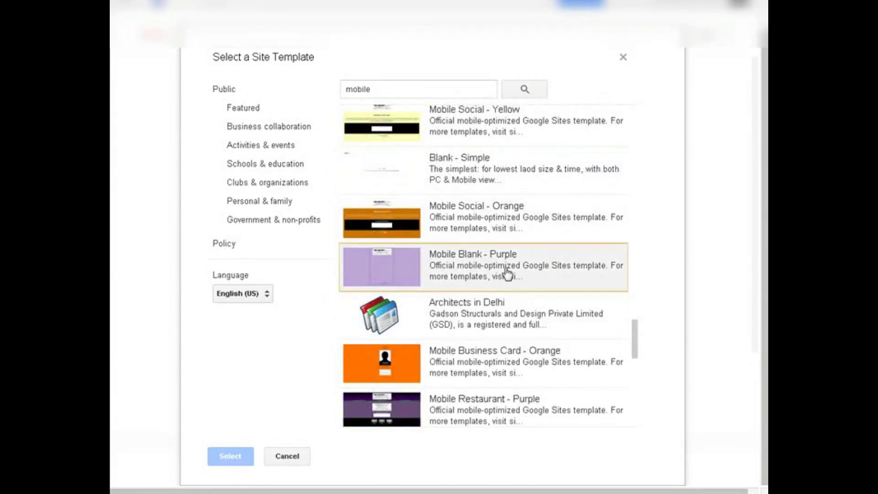
{"action": "scroll", "coordinate": [507, 275], "scroll_direction": "down", "scroll_amount": 6}
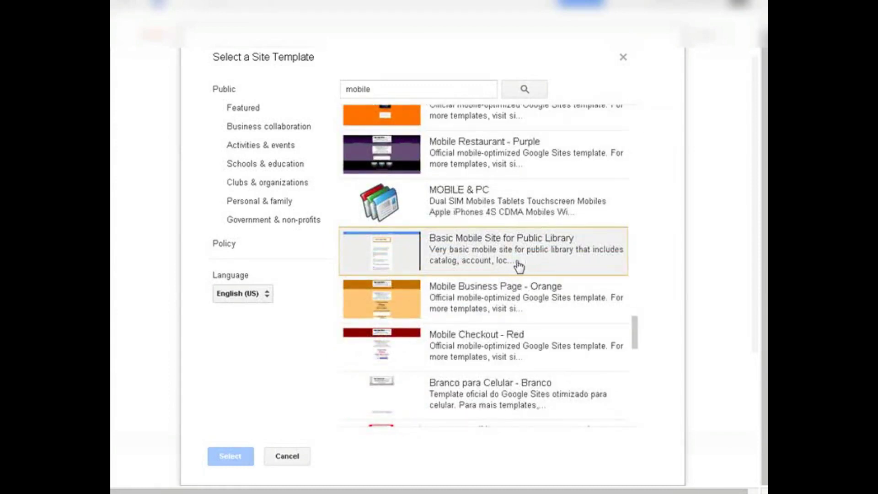
{"action": "scroll", "coordinate": [517, 267], "scroll_direction": "down", "scroll_amount": 3}
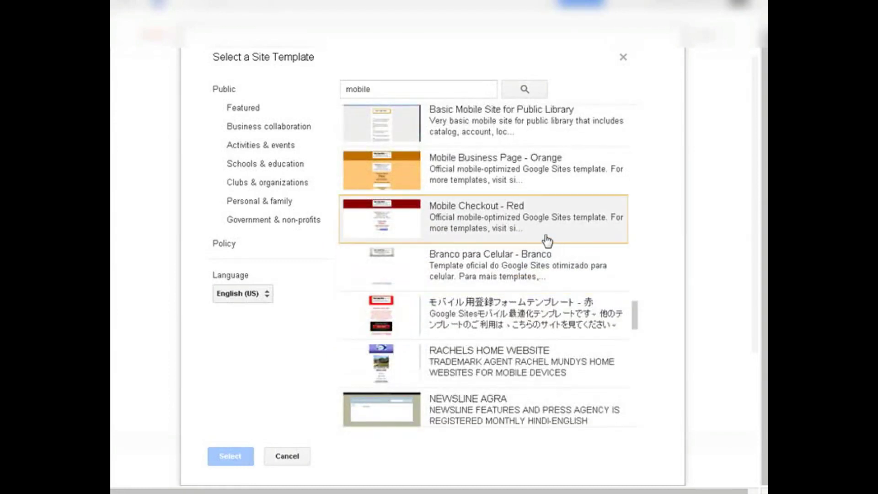
{"action": "scroll", "coordinate": [548, 240], "scroll_direction": "down", "scroll_amount": 3}
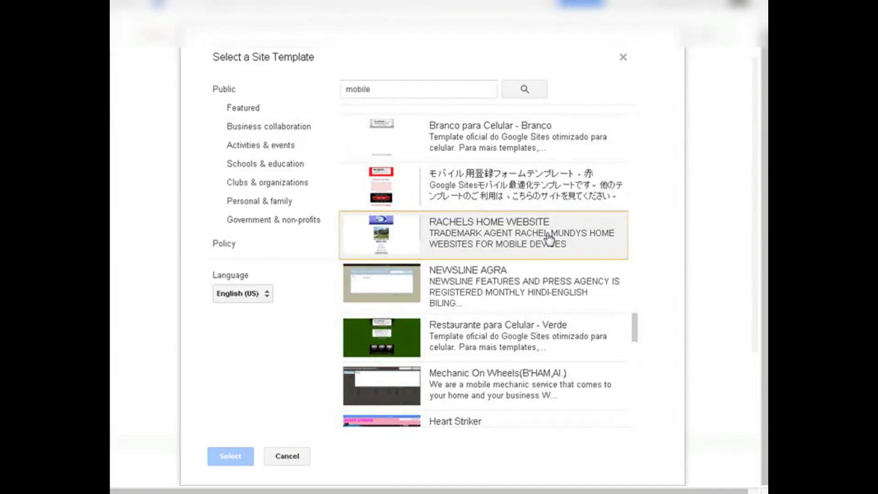
{"action": "scroll", "coordinate": [549, 240], "scroll_direction": "down", "scroll_amount": 3}
{"action": "scroll", "coordinate": [555, 251], "scroll_direction": "down", "scroll_amount": 3}
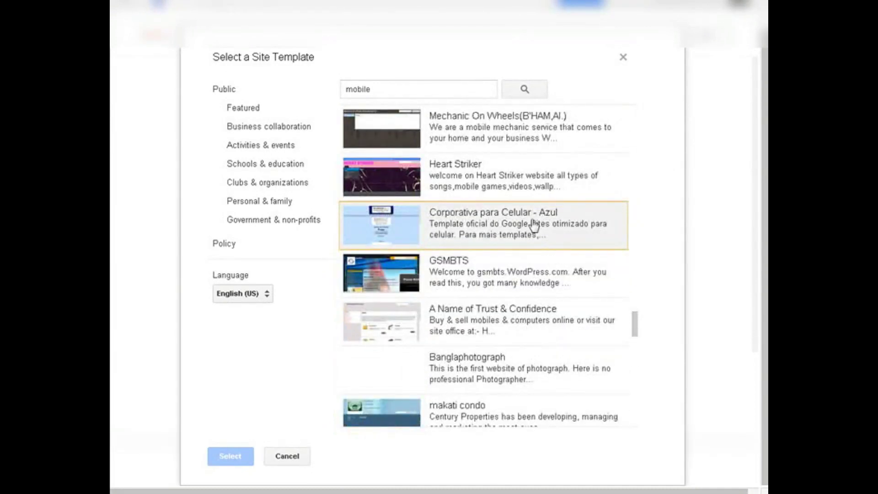
{"action": "scroll", "coordinate": [546, 259], "scroll_direction": "down", "scroll_amount": 3}
{"action": "scroll", "coordinate": [539, 235], "scroll_direction": "down", "scroll_amount": 3}
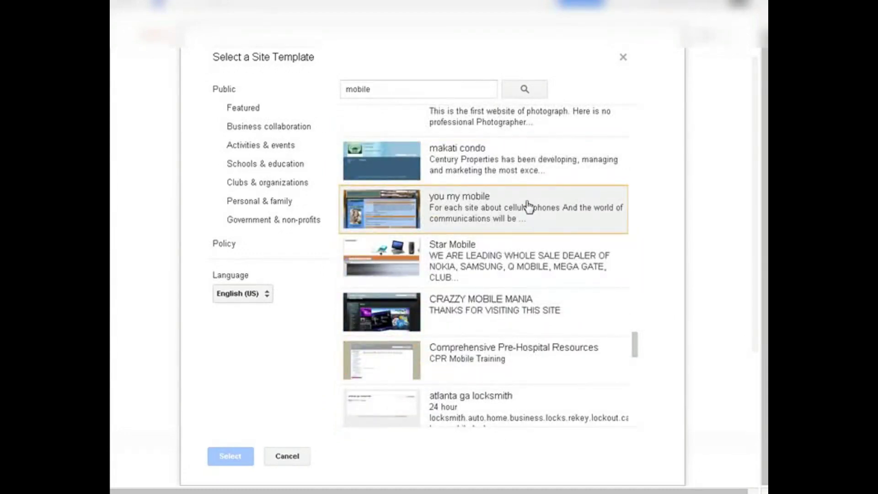
{"action": "scroll", "coordinate": [528, 206], "scroll_direction": "up", "scroll_amount": 5}
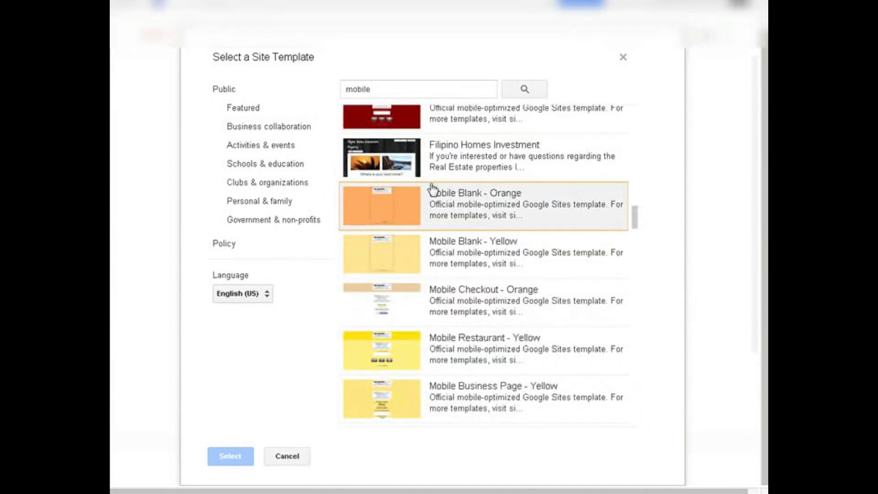
Preview and select the Mobile Blank - Orange template.
{"action": "left_click", "coordinate": [476, 196]}
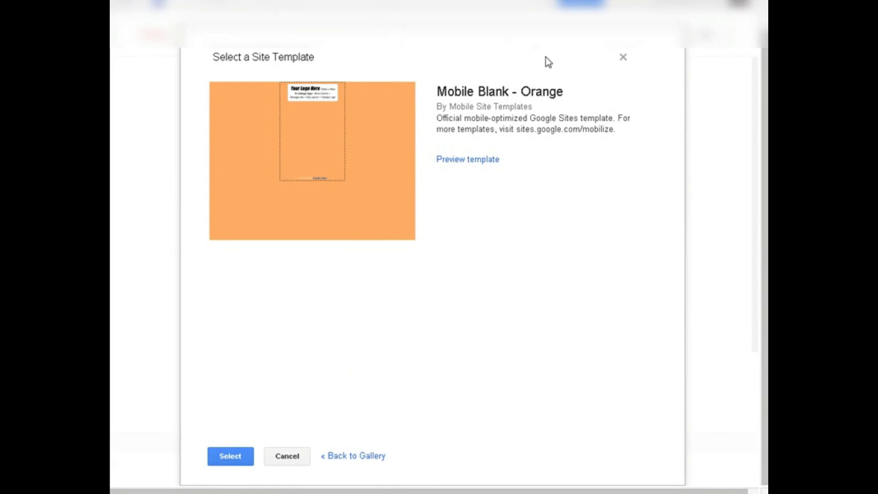
{"action": "left_click", "coordinate": [466, 160]}
{"action": "left_click", "coordinate": [222, 461]}
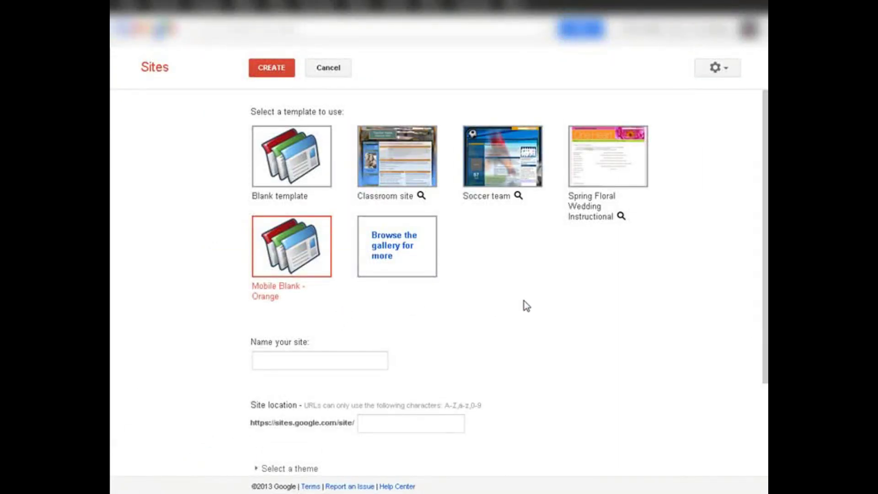
Name the site 'Joe's Poseys' and replace its location with joes-poseys.
{"action": "scroll", "coordinate": [524, 301], "scroll_direction": "down", "scroll_amount": 3}
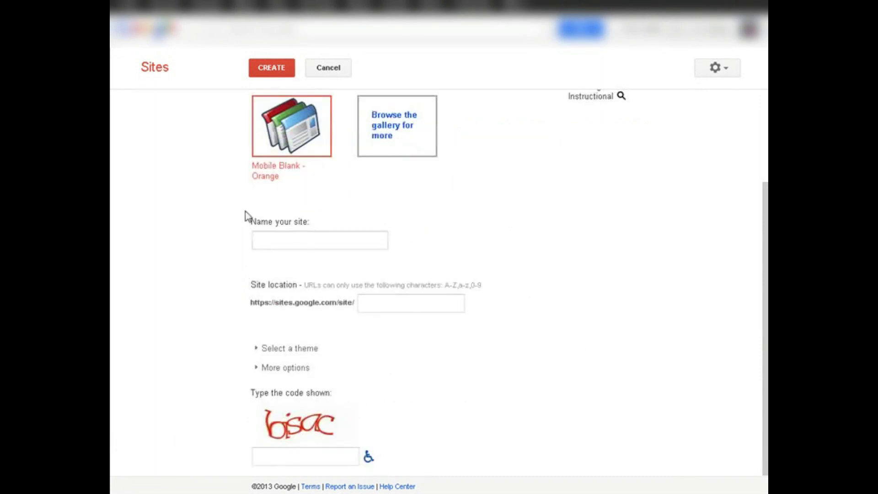
{"action": "left_click", "coordinate": [305, 238]}
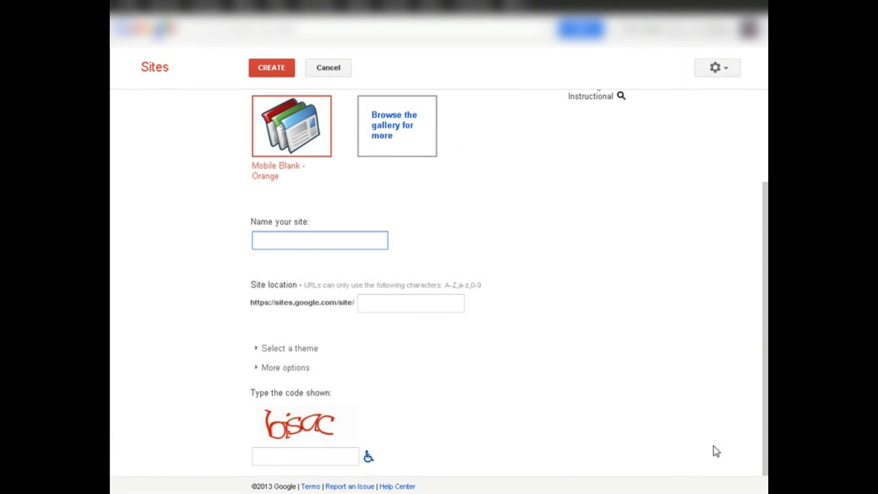
{"action": "type", "text": "Joe's Posey"}
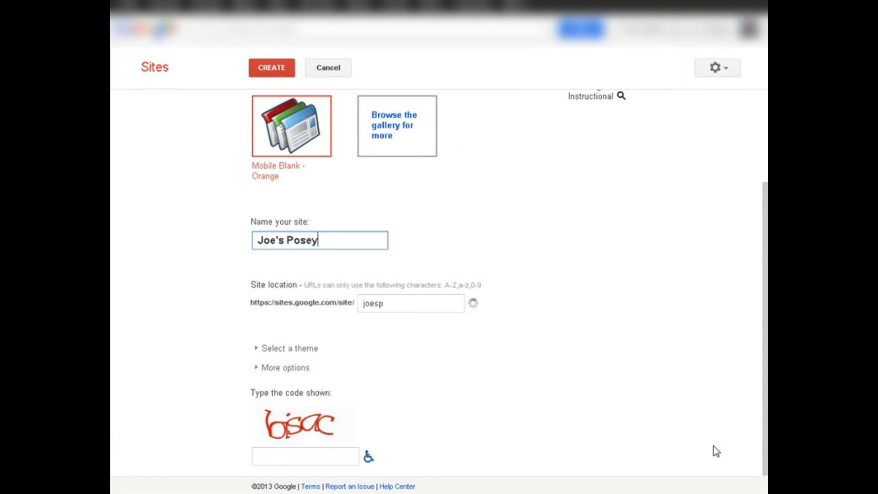
{"action": "type", "text": "s"}
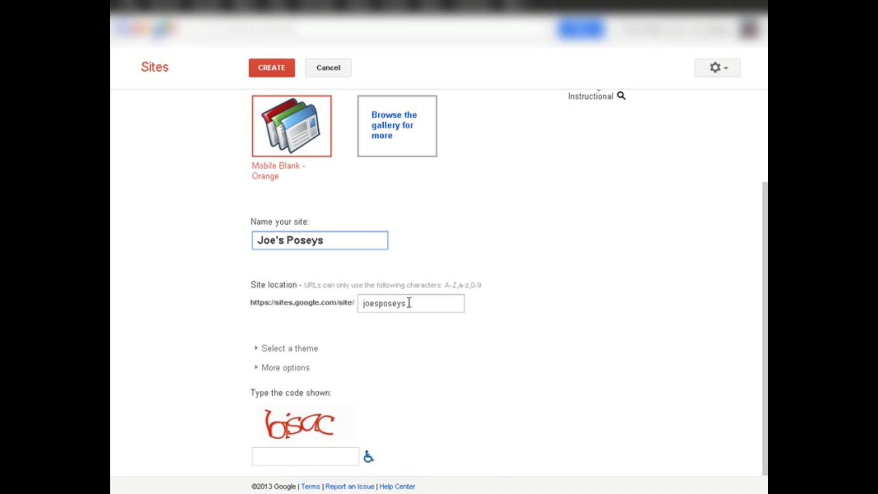
{"action": "left_click_drag", "start_coordinate": [423, 304], "coordinate": [244, 311]}
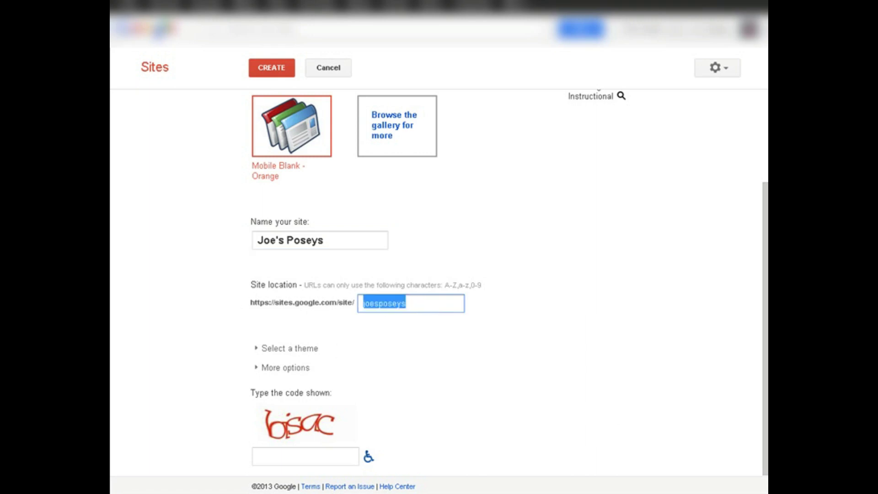
{"action": "key", "text": "BackSpace"}
{"action": "type", "text": "joe"}
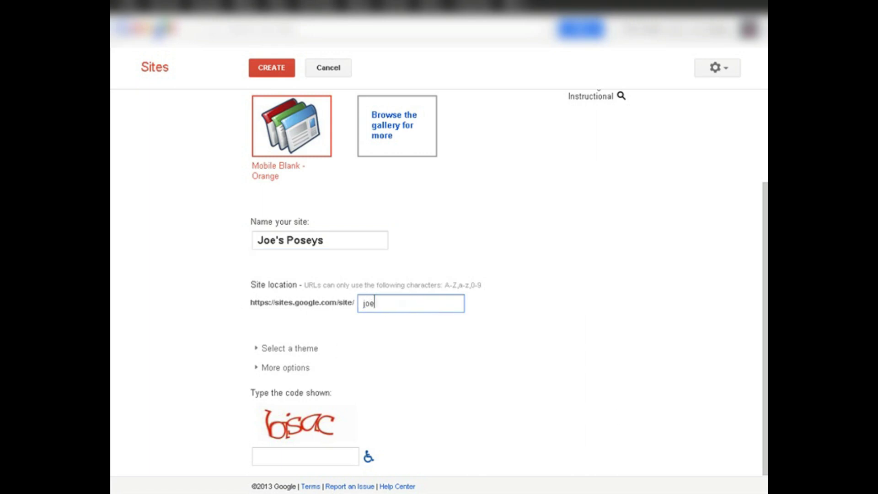
{"action": "type", "text": "s-poseys"}
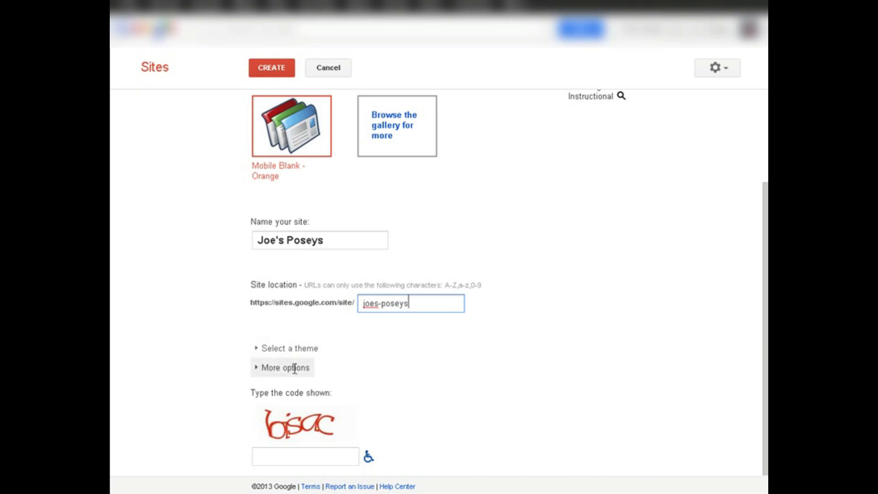
Add the site description 'All About Preet Poseys' under More options.
{"action": "left_click", "coordinate": [258, 369]}
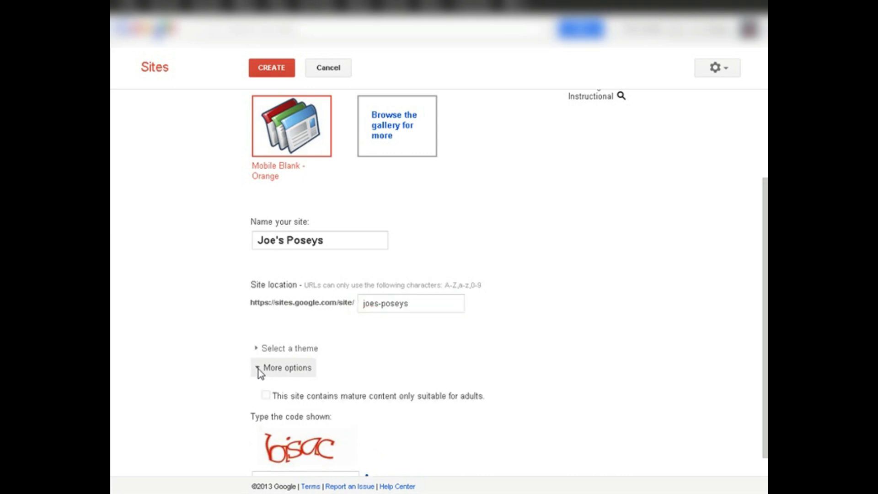
{"action": "scroll", "coordinate": [445, 350], "scroll_direction": "down", "scroll_amount": 2}
{"action": "left_click", "coordinate": [328, 334]}
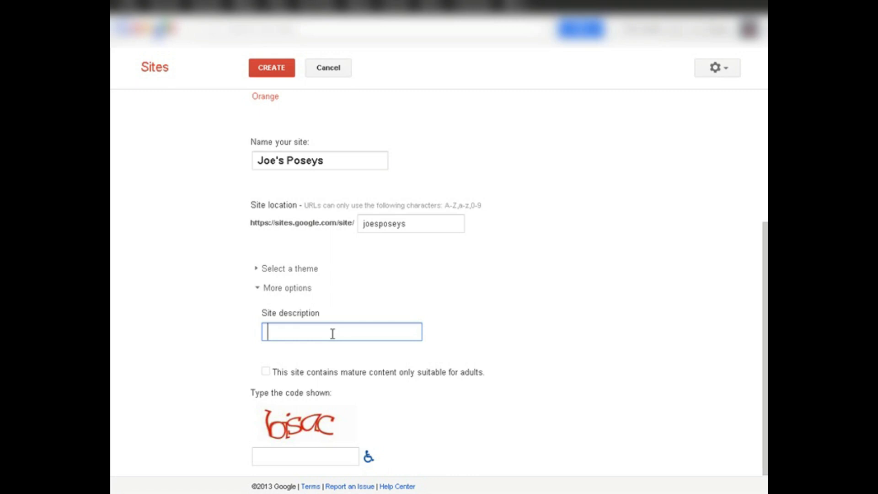
{"action": "type", "text": "All About Preet Poseys"}
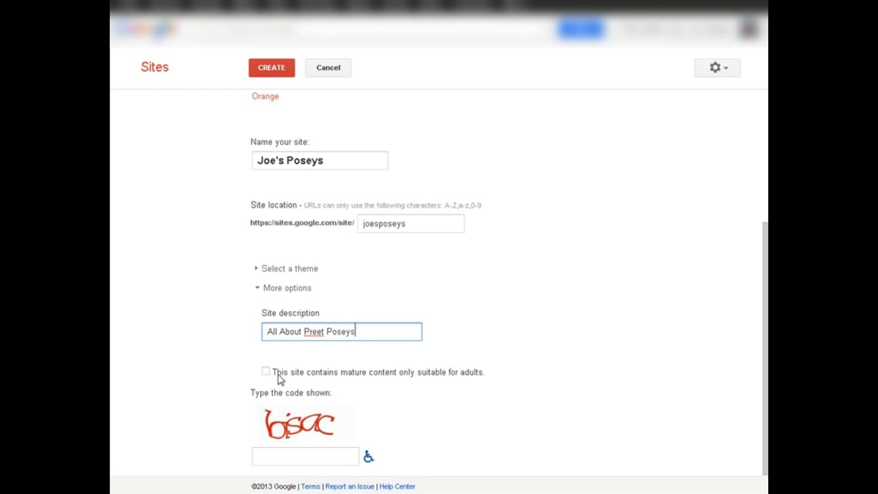
{"action": "left_click", "coordinate": [317, 455]}
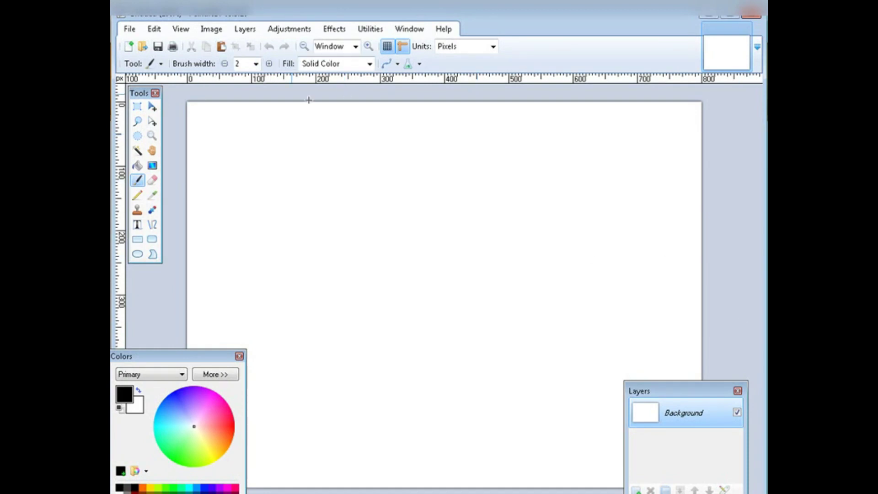
Resize the image to 250 × 85 pixels and pick a pale yellow primary colour.
{"action": "left_click", "coordinate": [212, 31]}
{"action": "left_click", "coordinate": [228, 59]}
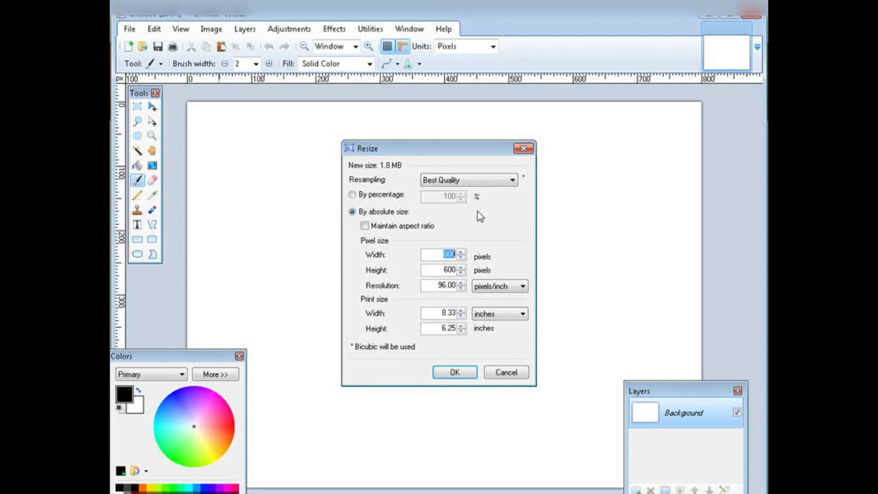
{"action": "type", "text": "250"}
{"action": "key", "text": "Tab"}
{"action": "type", "text": "85"}
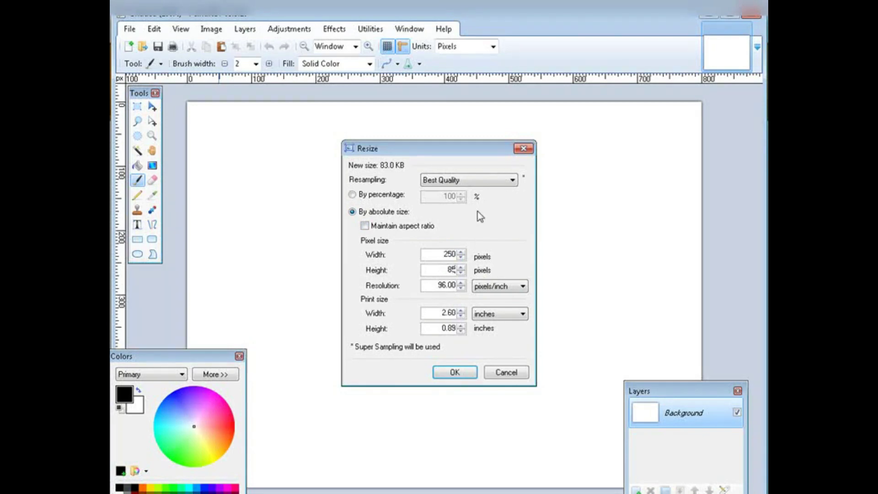
{"action": "left_click", "coordinate": [455, 374]}
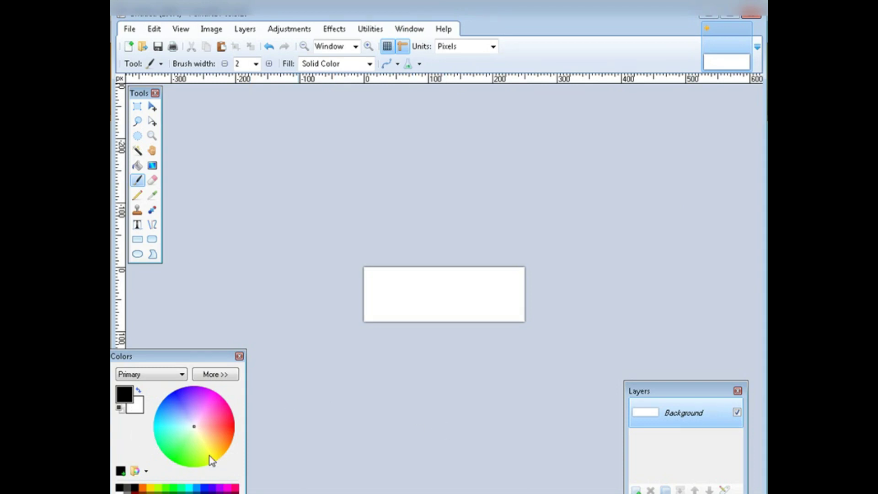
{"action": "left_click", "coordinate": [207, 438]}
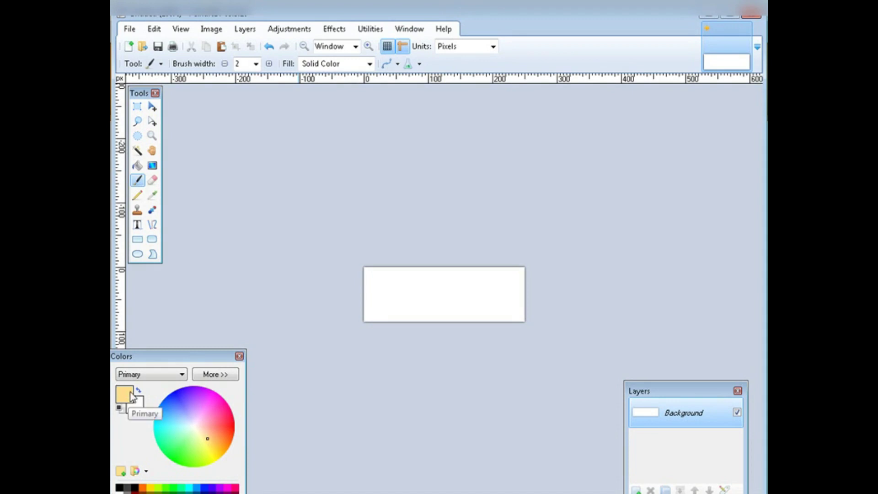
Reset colours to black and white, then pick the orange and yellow palette swatches.
{"action": "left_click", "coordinate": [233, 377]}
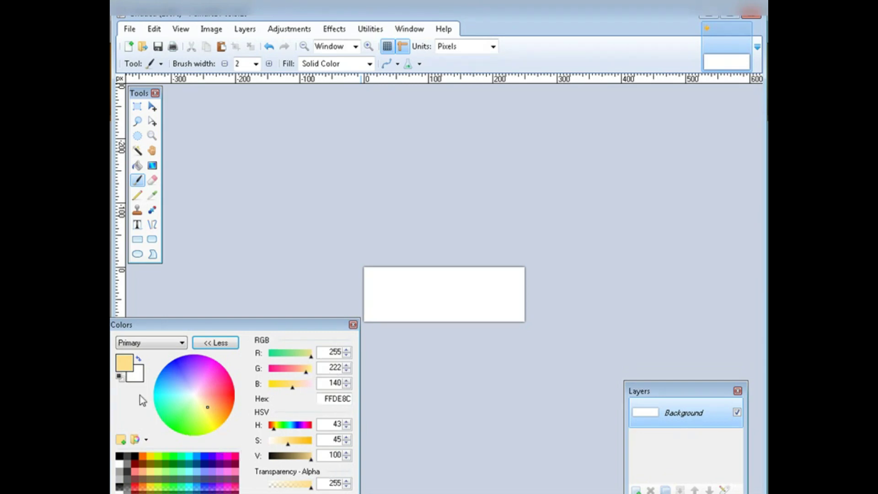
{"action": "left_click", "coordinate": [119, 376]}
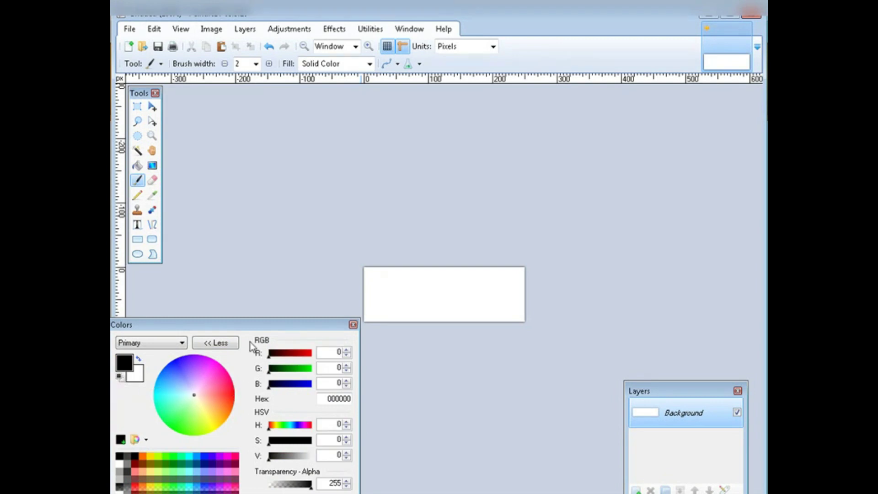
{"action": "left_click", "coordinate": [215, 343]}
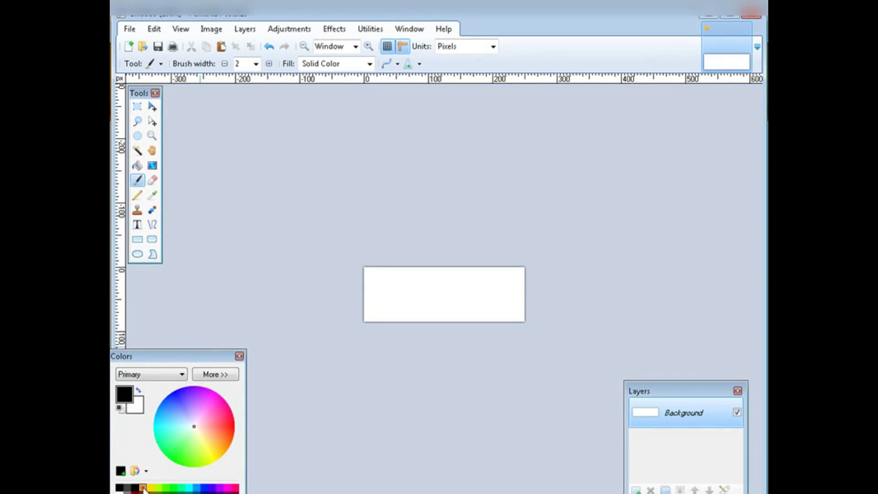
{"action": "left_click", "coordinate": [145, 471]}
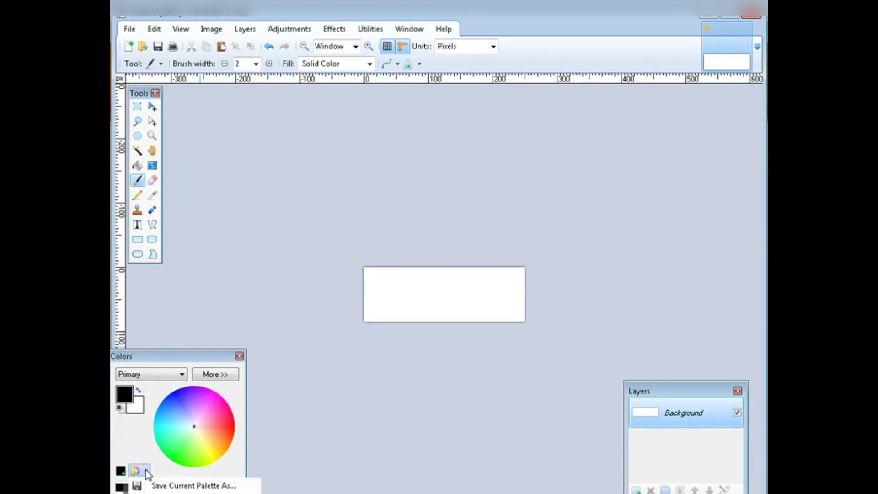
{"action": "left_click", "coordinate": [150, 457]}
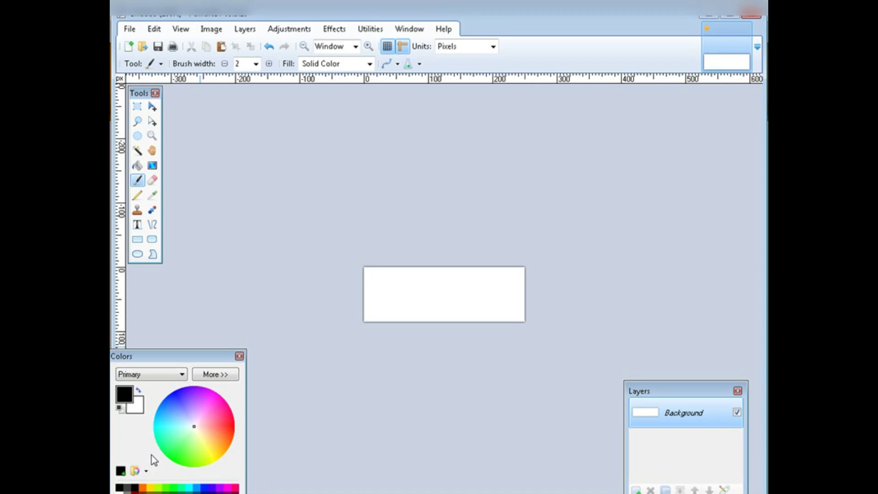
{"action": "left_click", "coordinate": [143, 488]}
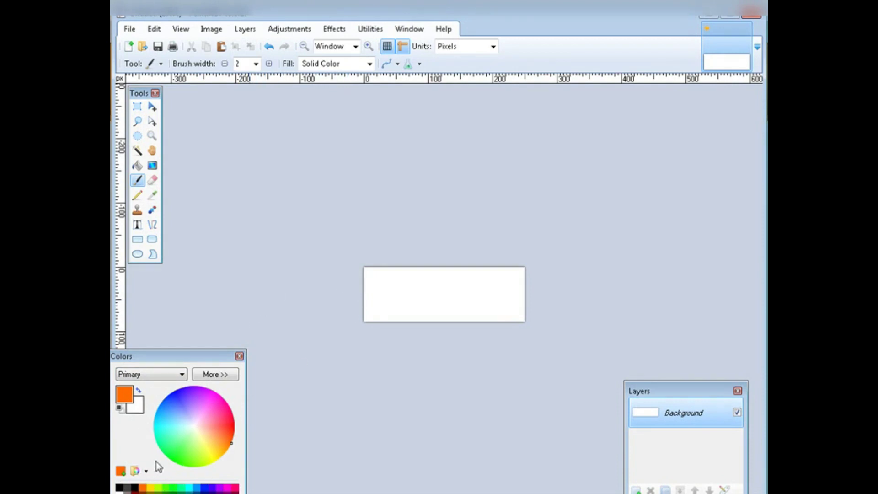
{"action": "left_click", "coordinate": [151, 488]}
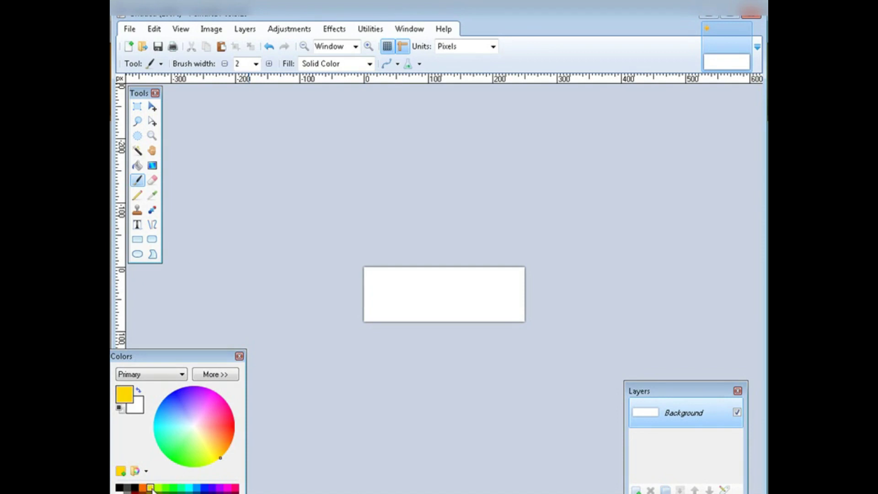
Fill the entire 250 × 85 canvas with yellow using the Paint Bucket.
{"action": "left_click", "coordinate": [137, 165]}
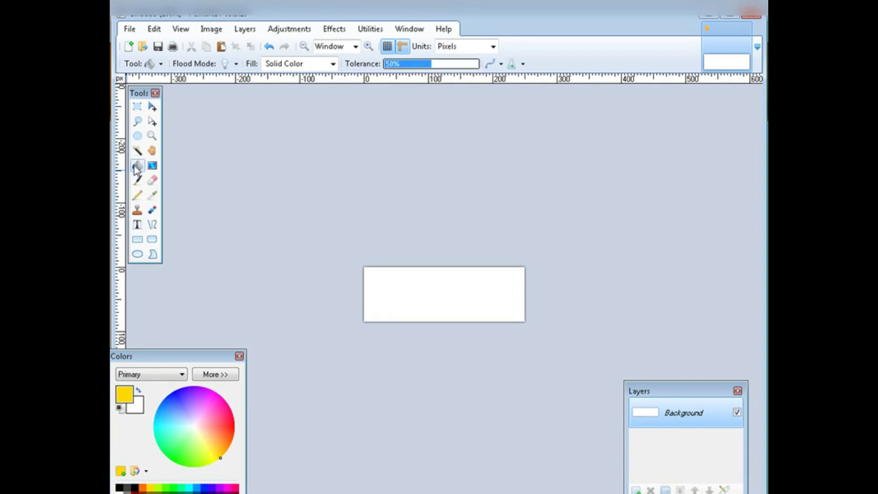
{"action": "left_click", "coordinate": [412, 281]}
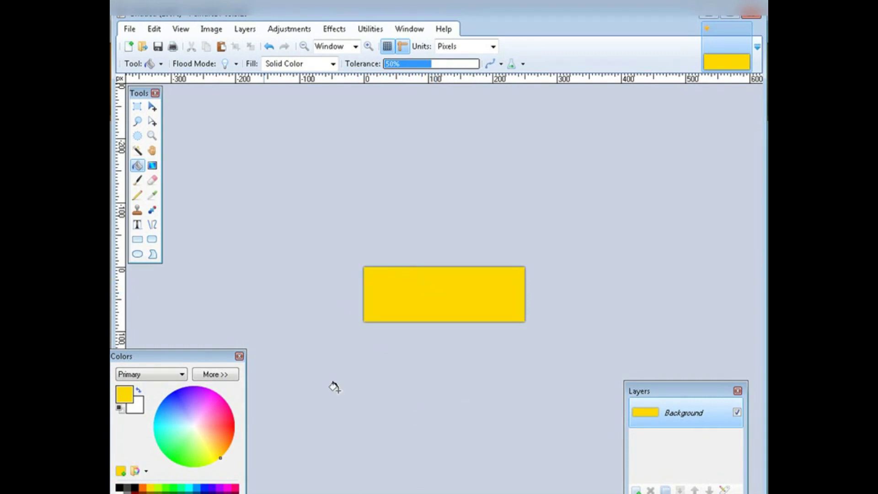
{"action": "left_click", "coordinate": [243, 32]}
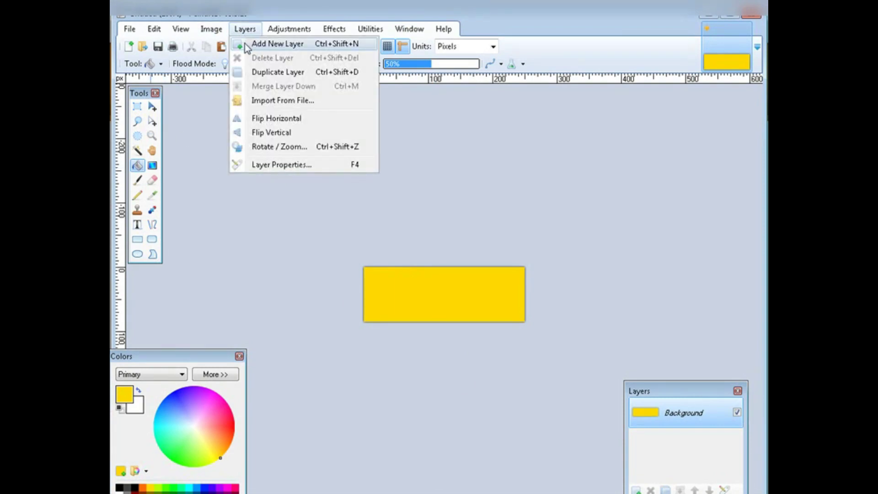
Add Layer 2 and set up the Text tool with Forte font in orange.
{"action": "left_click", "coordinate": [247, 45]}
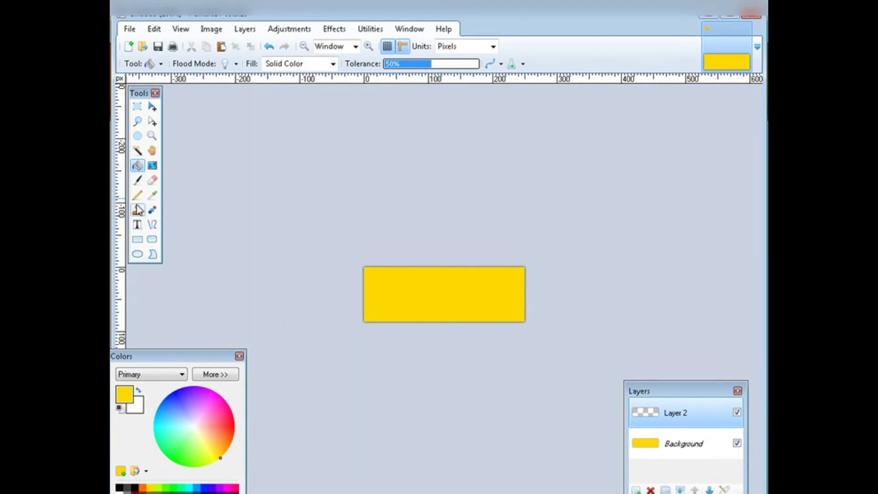
{"action": "left_click", "coordinate": [138, 225]}
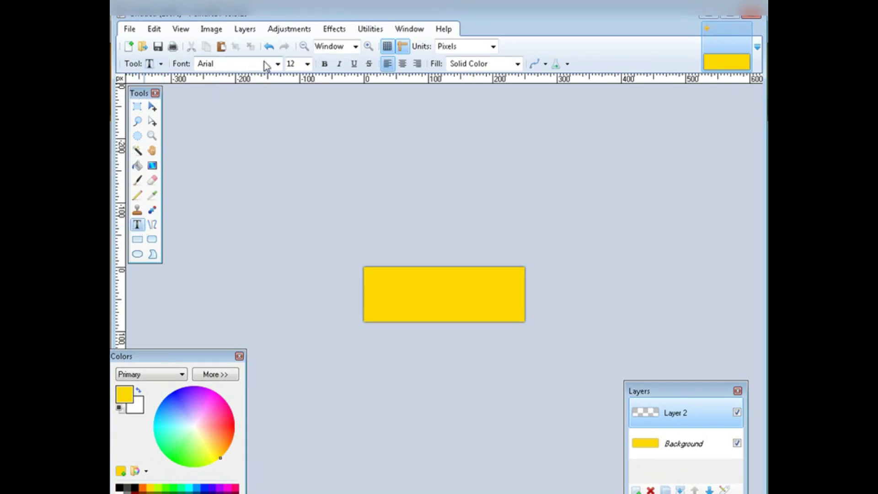
{"action": "left_click", "coordinate": [278, 64]}
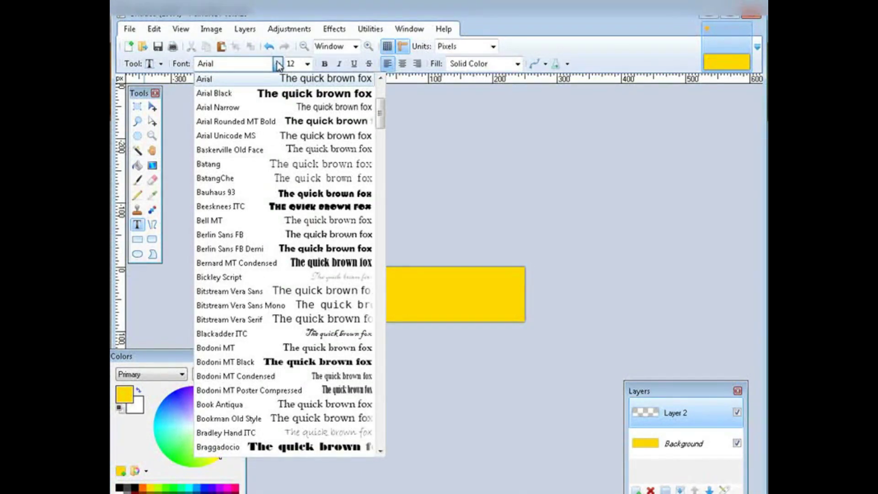
{"action": "scroll", "coordinate": [297, 192], "scroll_direction": "down", "scroll_amount": 10}
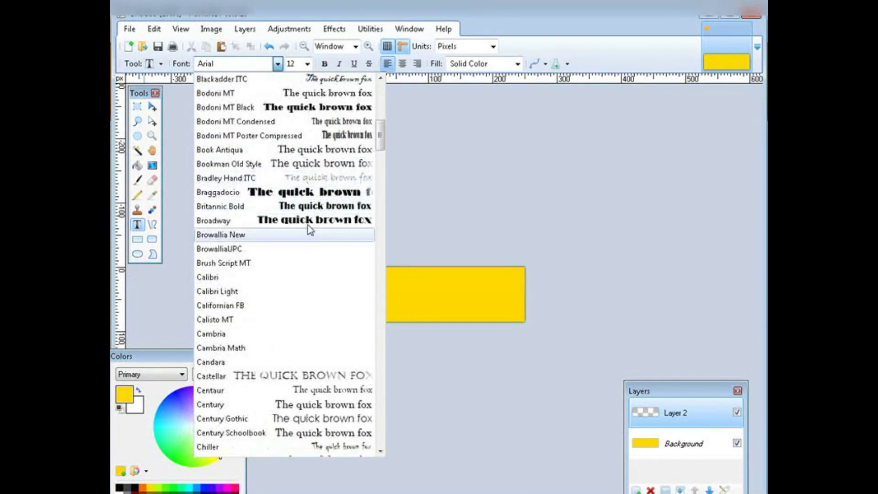
{"action": "scroll", "coordinate": [328, 253], "scroll_direction": "down", "scroll_amount": 4}
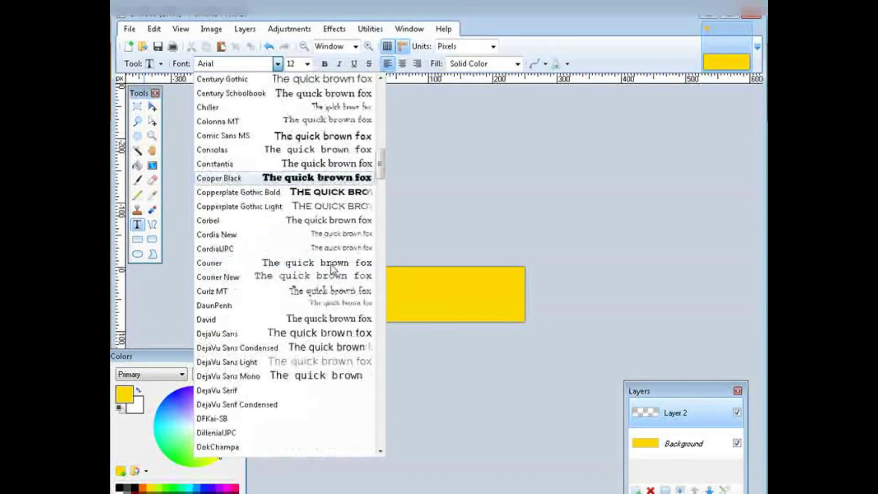
{"action": "scroll", "coordinate": [314, 275], "scroll_direction": "down", "scroll_amount": 4}
{"action": "scroll", "coordinate": [313, 274], "scroll_direction": "down", "scroll_amount": 4}
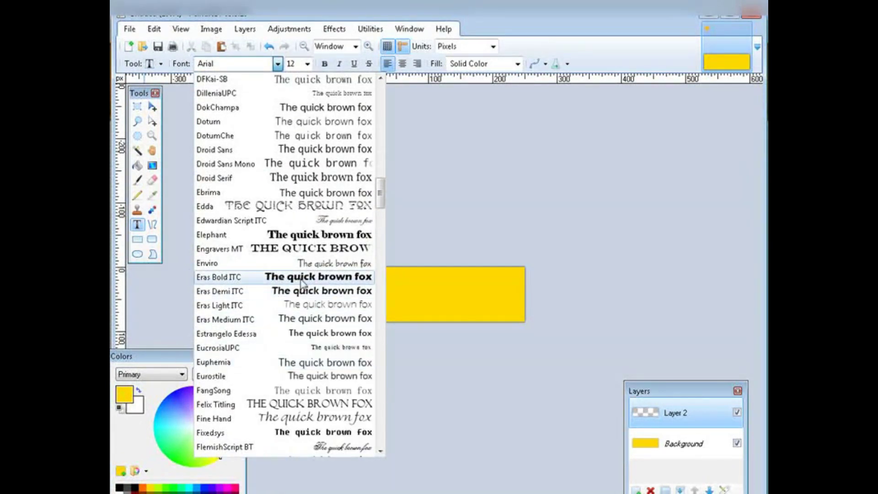
{"action": "scroll", "coordinate": [298, 251], "scroll_direction": "down", "scroll_amount": 4}
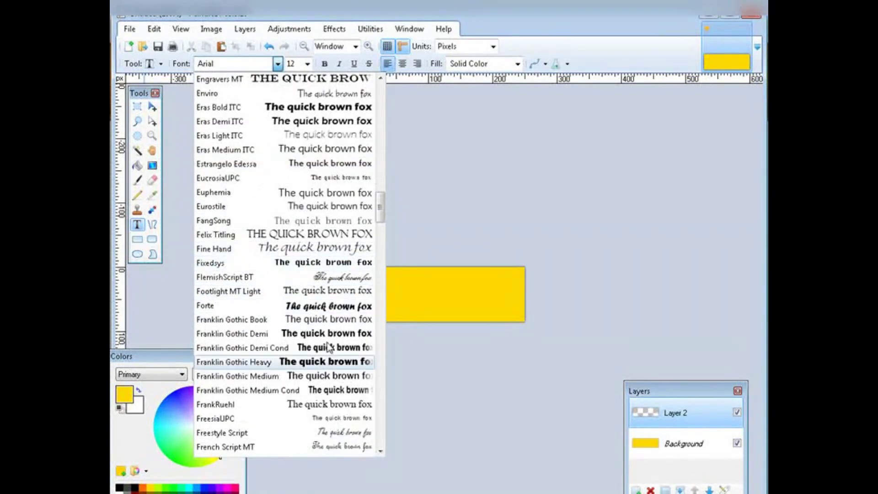
{"action": "left_click", "coordinate": [322, 306]}
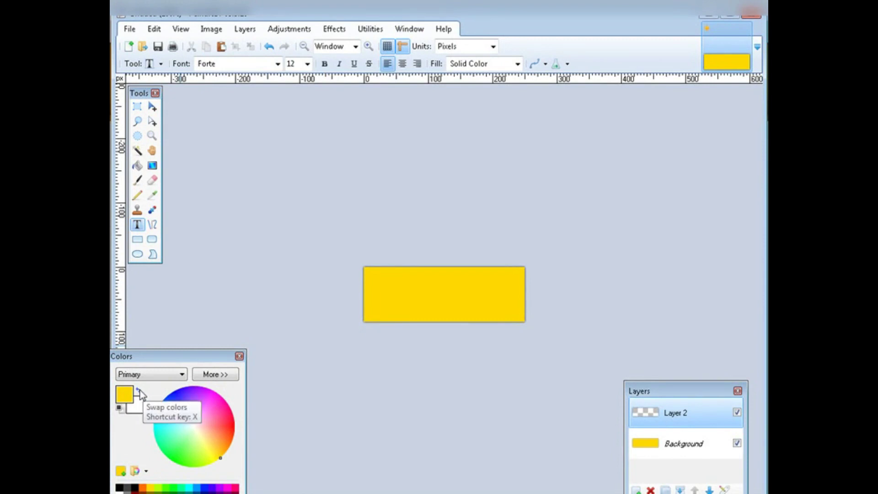
{"action": "left_click", "coordinate": [139, 392]}
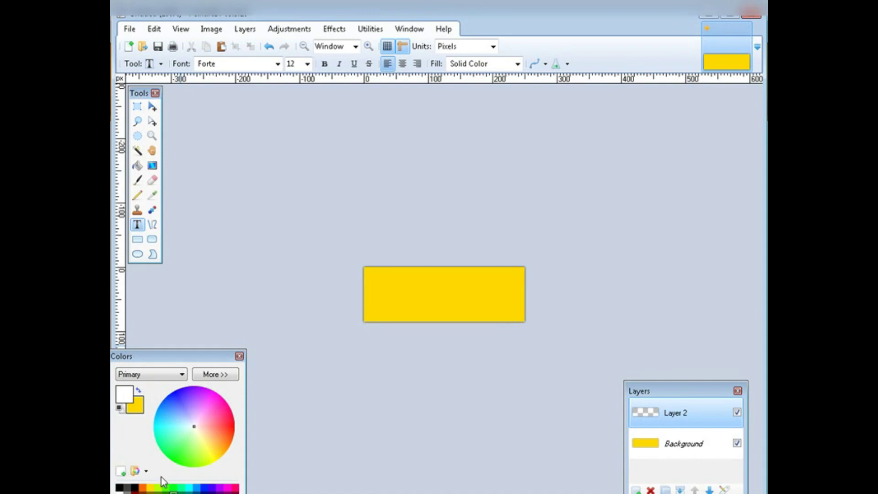
{"action": "left_click", "coordinate": [143, 488]}
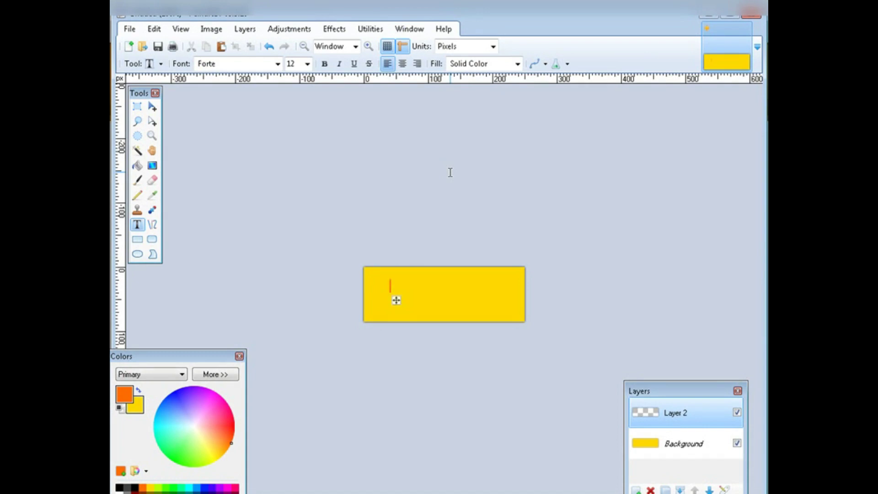
Write 'Joe's Poseys', set its size to 22, and nudge it slightly right.
{"action": "type", "text": "Joe's Pos"}
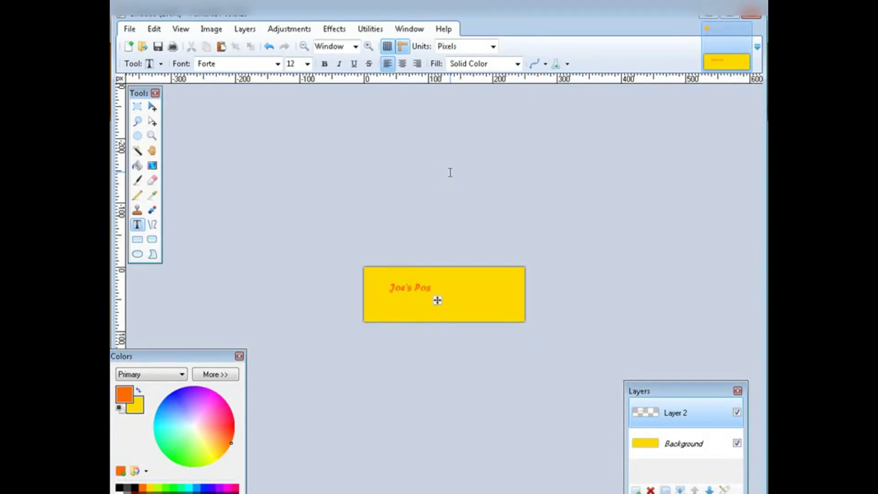
{"action": "type", "text": "ey"}
{"action": "key", "text": "BackSpace"}
{"action": "type", "text": "eys"}
{"action": "left_click", "coordinate": [307, 64]}
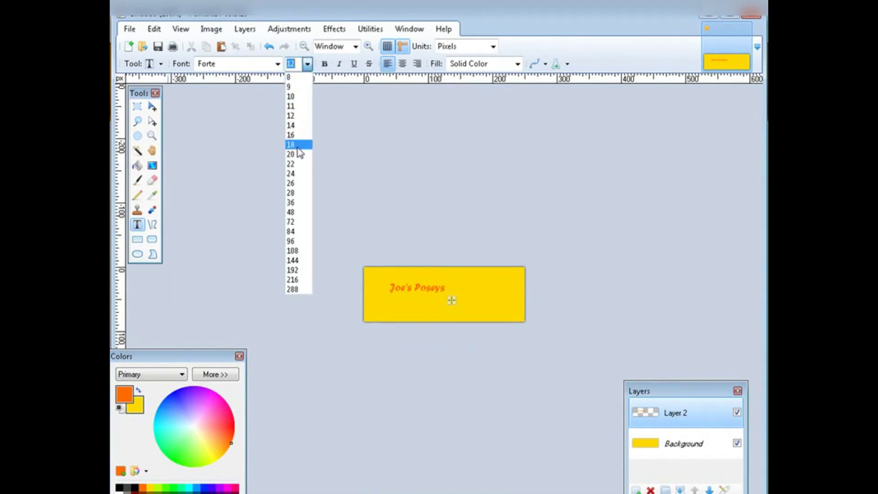
{"action": "left_click", "coordinate": [301, 163]}
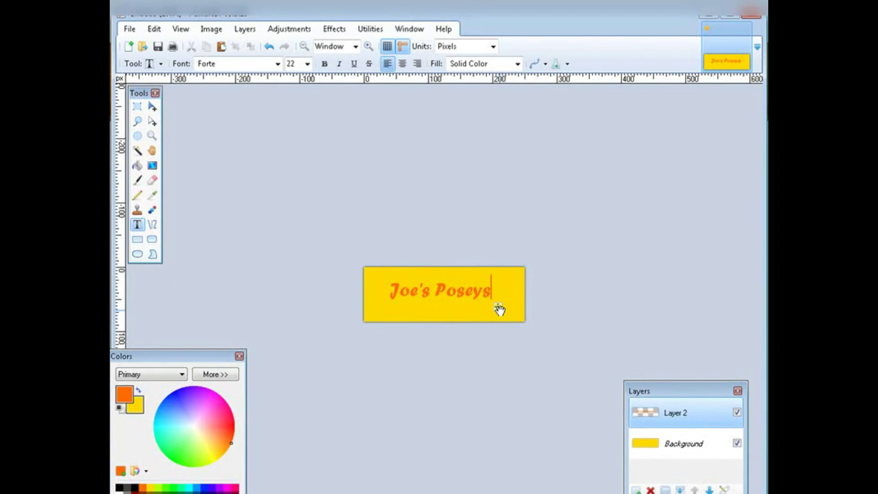
{"action": "left_click_drag", "start_coordinate": [497, 309], "coordinate": [506, 314]}
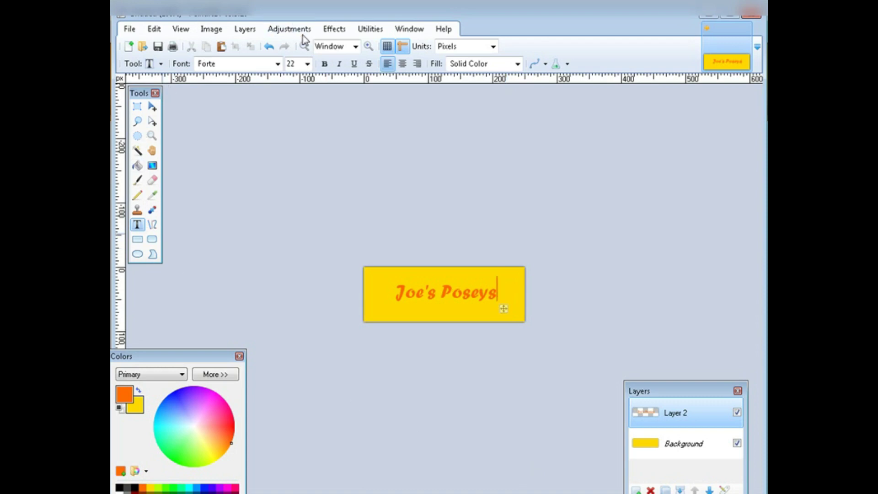
Make the Joe's Poseys text bold and pink, replacing orange, and centre it on the yellow banner.
{"action": "left_click", "coordinate": [323, 65]}
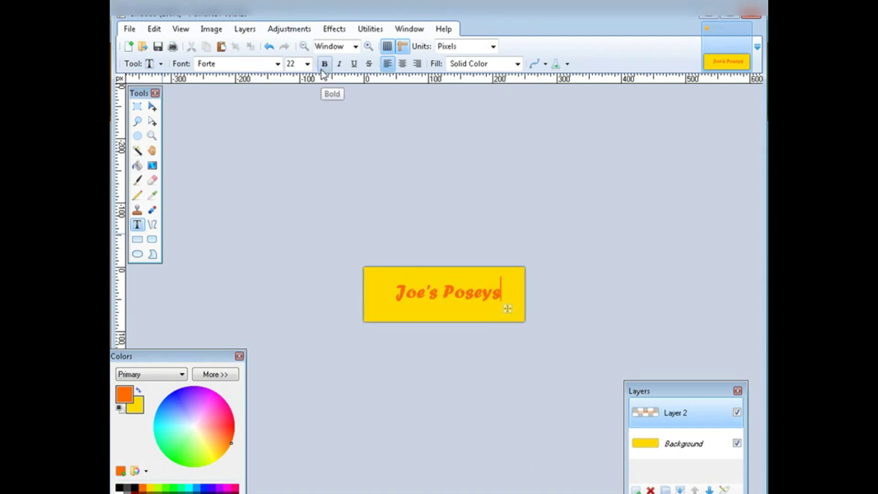
{"action": "left_click", "coordinate": [119, 488]}
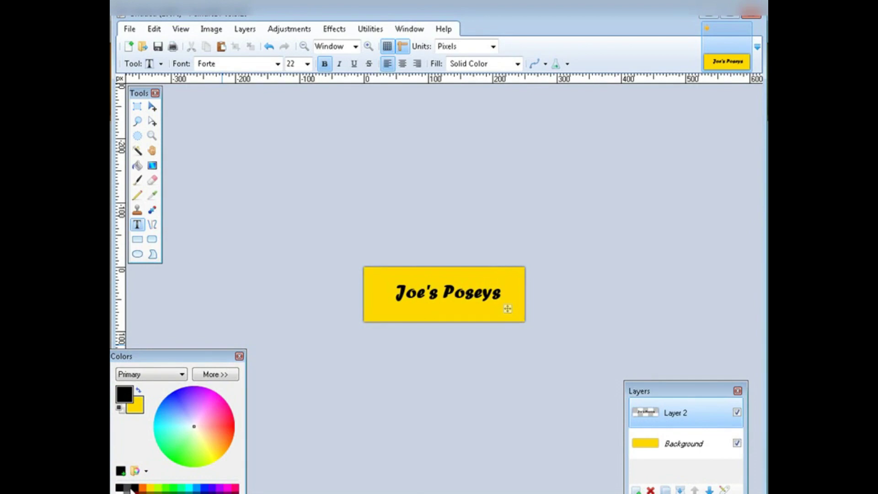
{"action": "left_click", "coordinate": [128, 487]}
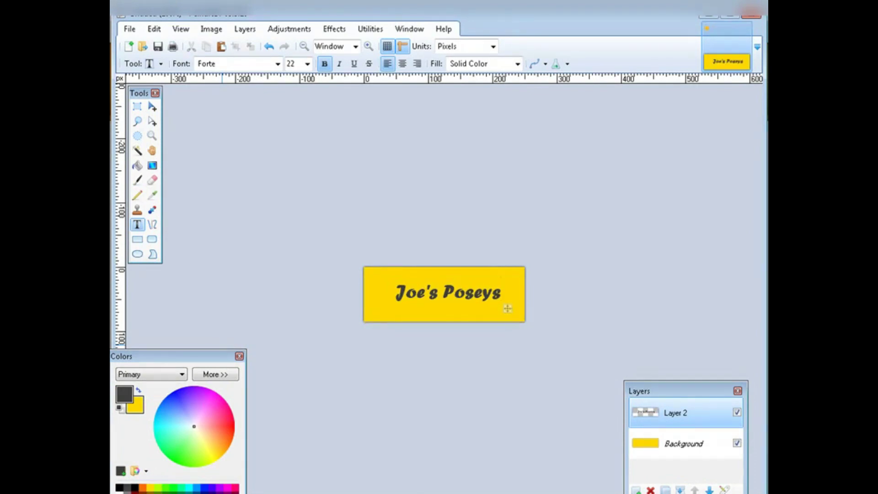
{"action": "left_click", "coordinate": [150, 492]}
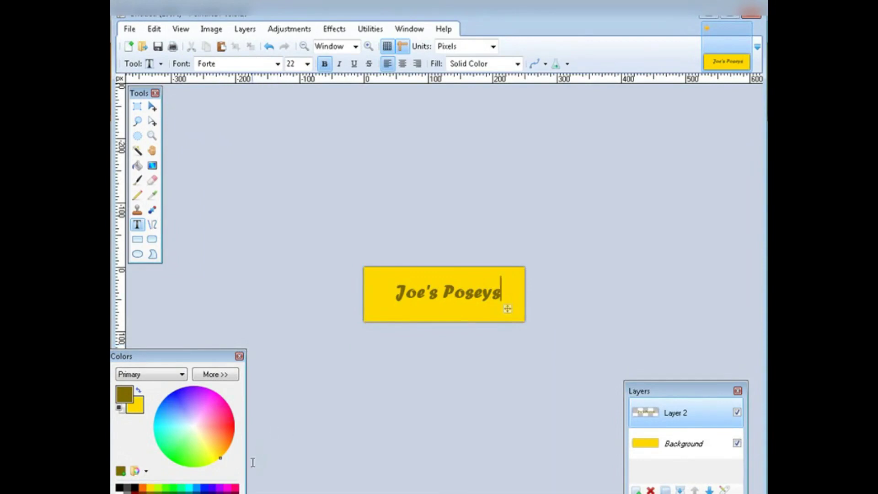
{"action": "left_click", "coordinate": [205, 487]}
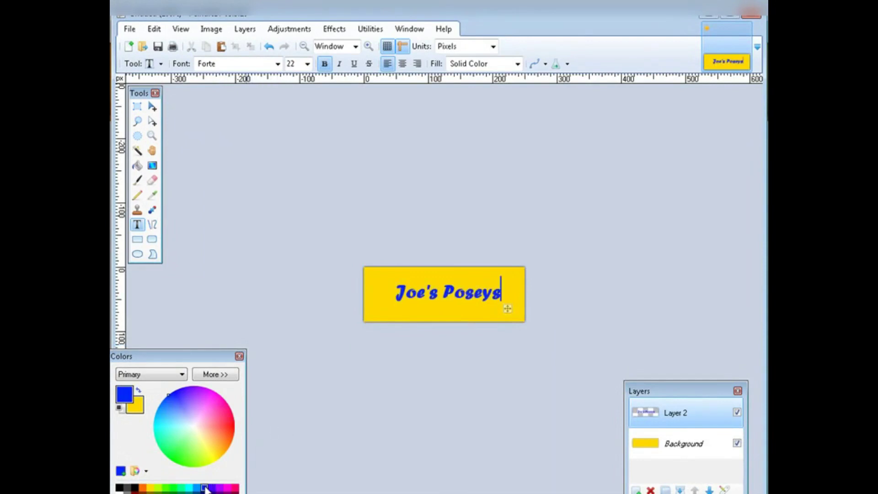
{"action": "left_click", "coordinate": [235, 487]}
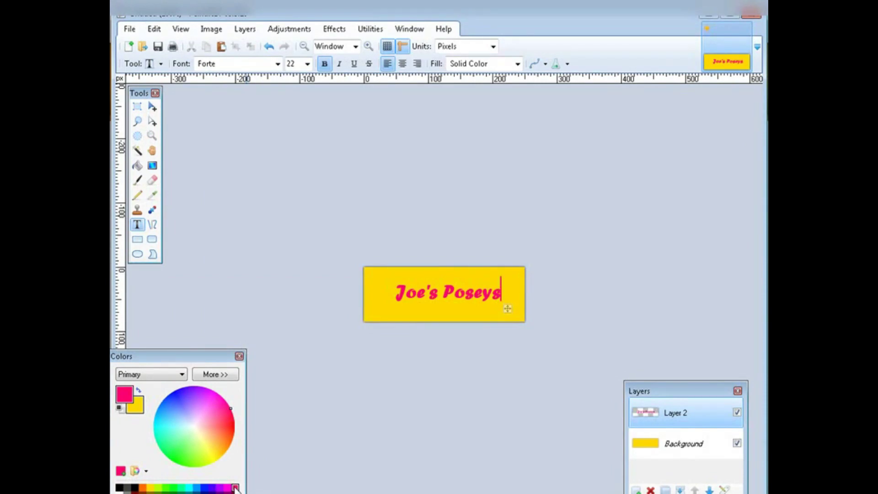
{"action": "left_click", "coordinate": [227, 487]}
{"action": "left_click", "coordinate": [235, 487]}
{"action": "left_click_drag", "start_coordinate": [513, 311], "coordinate": [512, 316]}
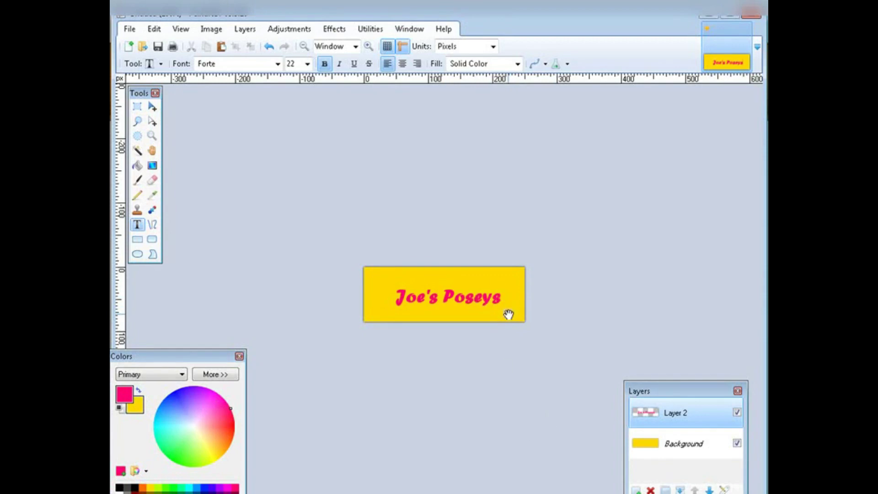
{"action": "left_click_drag", "start_coordinate": [509, 316], "coordinate": [506, 307]}
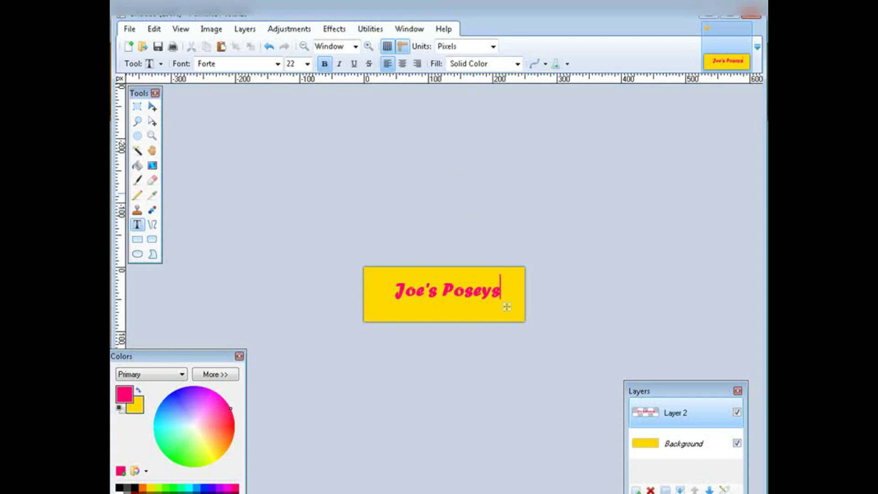
Save the banner image in Paint.NET format as logo.pdn.
{"action": "left_click", "coordinate": [158, 47]}
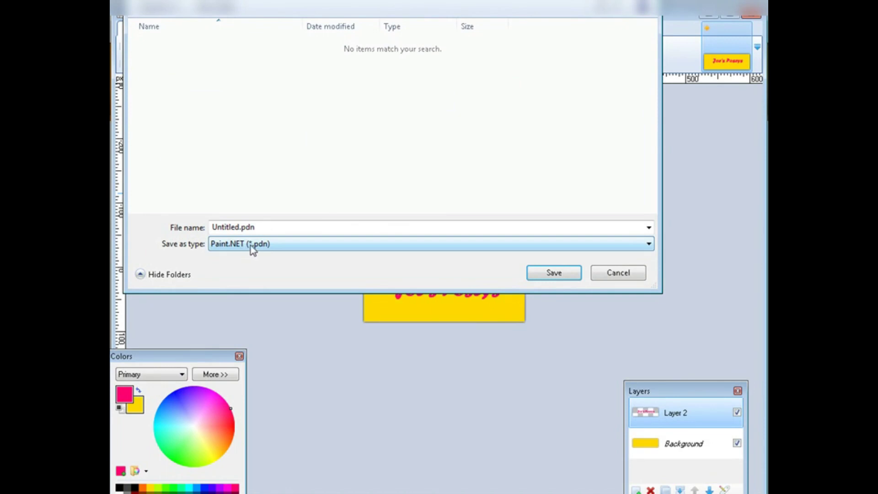
{"action": "double_click", "coordinate": [286, 225]}
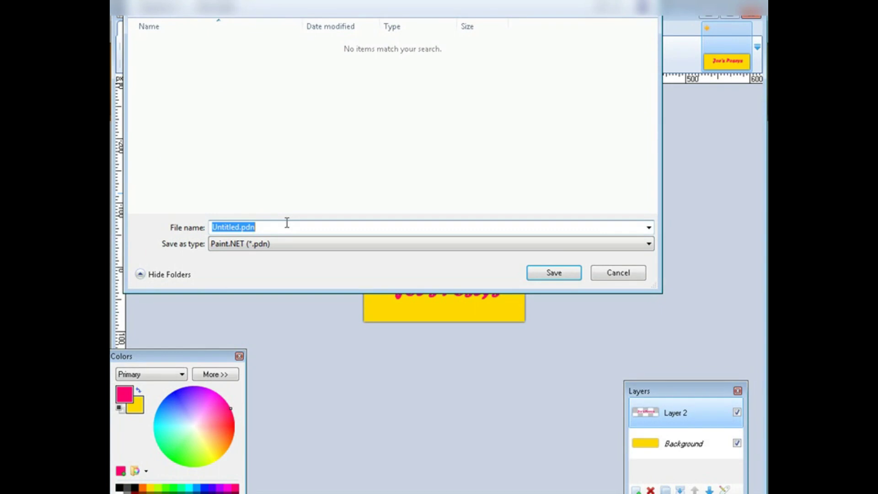
{"action": "type", "text": "lo"}
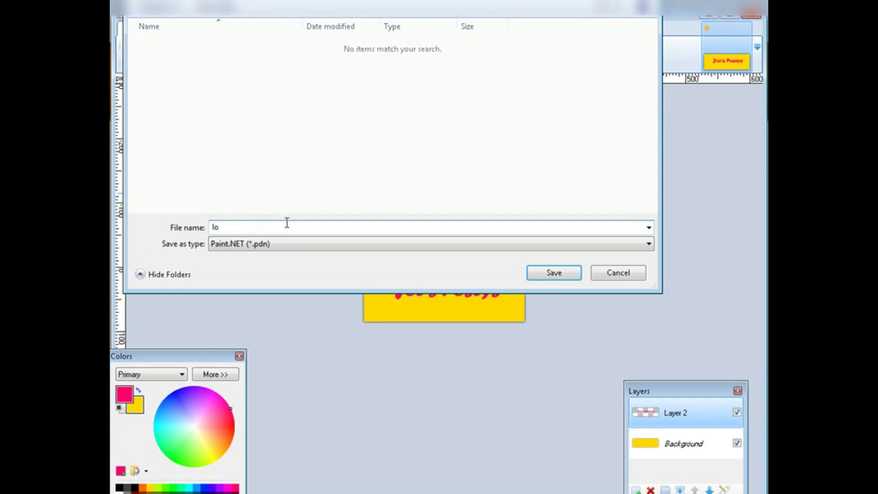
{"action": "type", "text": "go"}
{"action": "key", "text": "Return"}
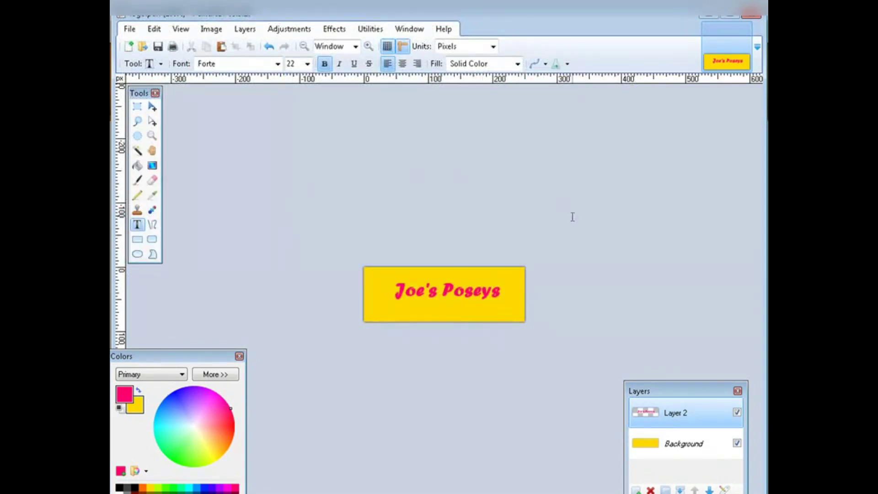
{"action": "left_click", "coordinate": [129, 28]}
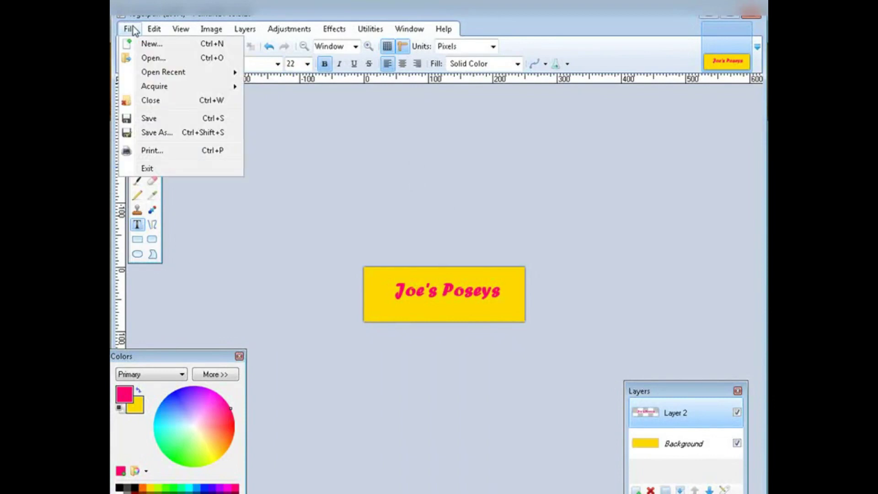
Save a flattened JPEG copy of the banner as logo.jpg at quality 95.
{"action": "left_click", "coordinate": [169, 134]}
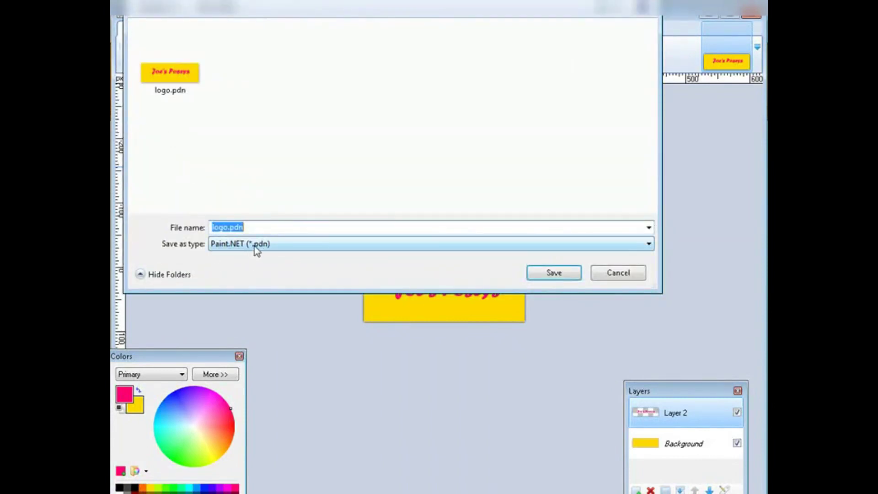
{"action": "left_click", "coordinate": [257, 247]}
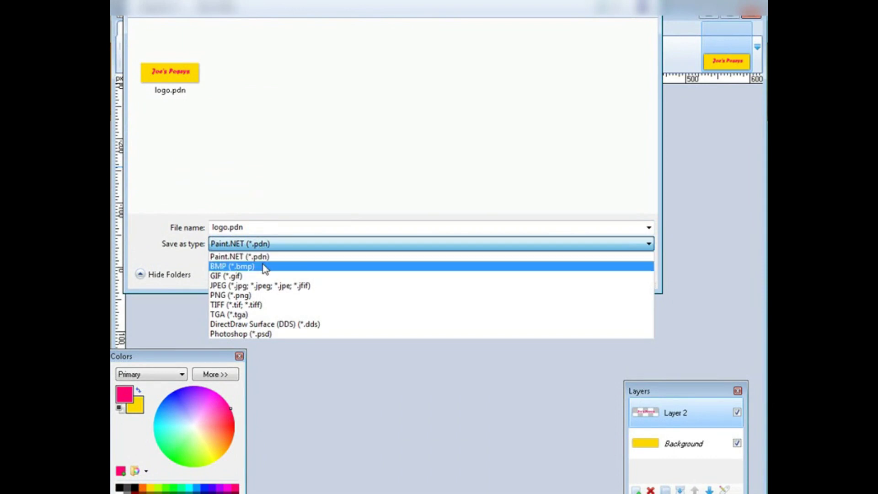
{"action": "left_click", "coordinate": [267, 285]}
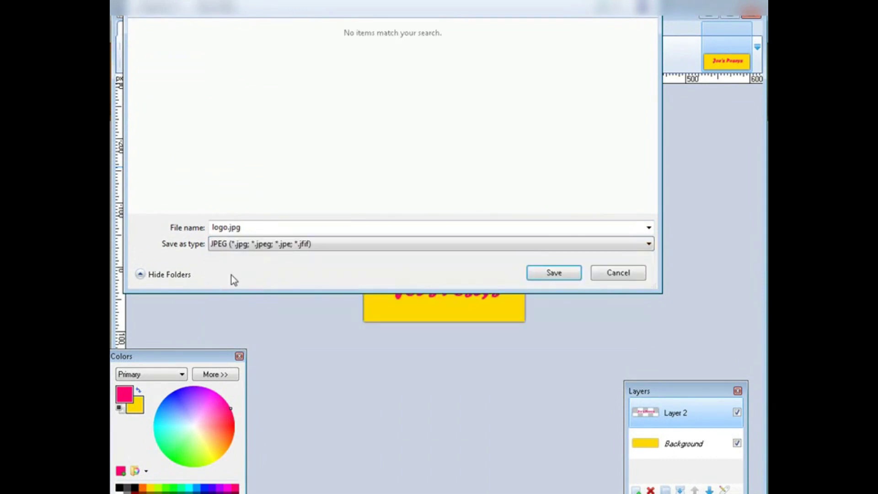
{"action": "left_click", "coordinate": [554, 274]}
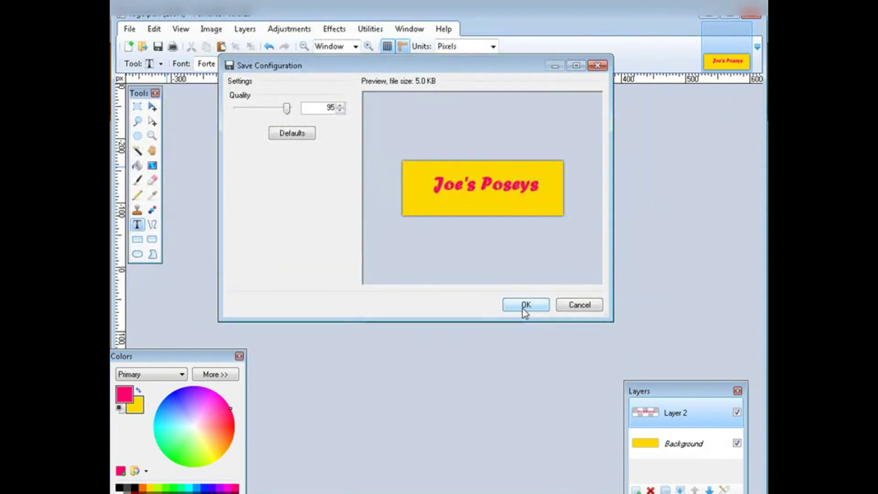
{"action": "left_click", "coordinate": [524, 306]}
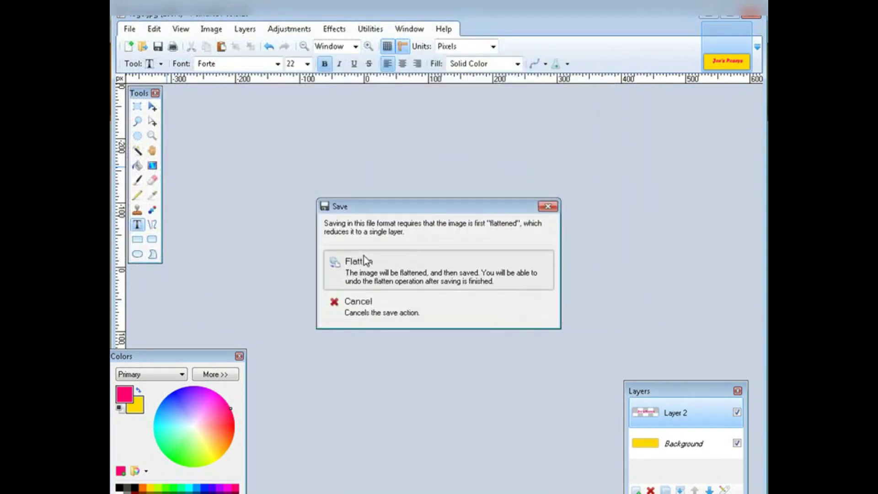
{"action": "left_click", "coordinate": [366, 260]}
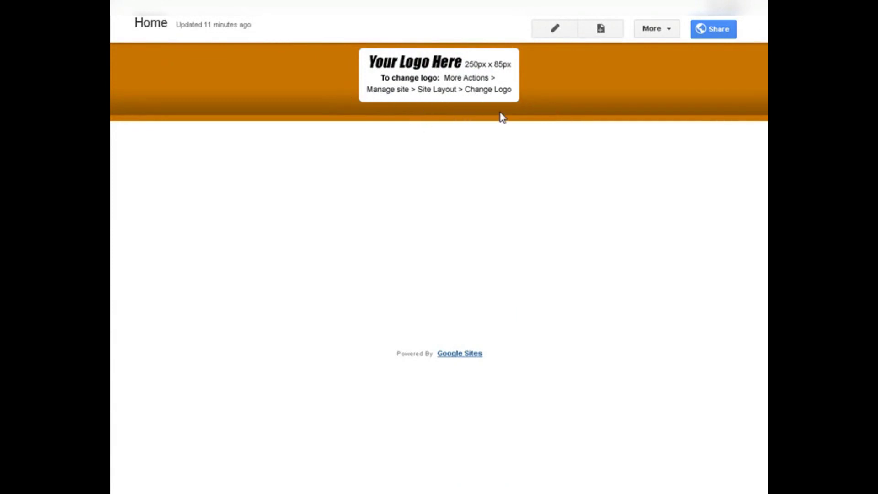
Open the Edit site layout view from the More menu.
{"action": "left_click", "coordinate": [669, 28]}
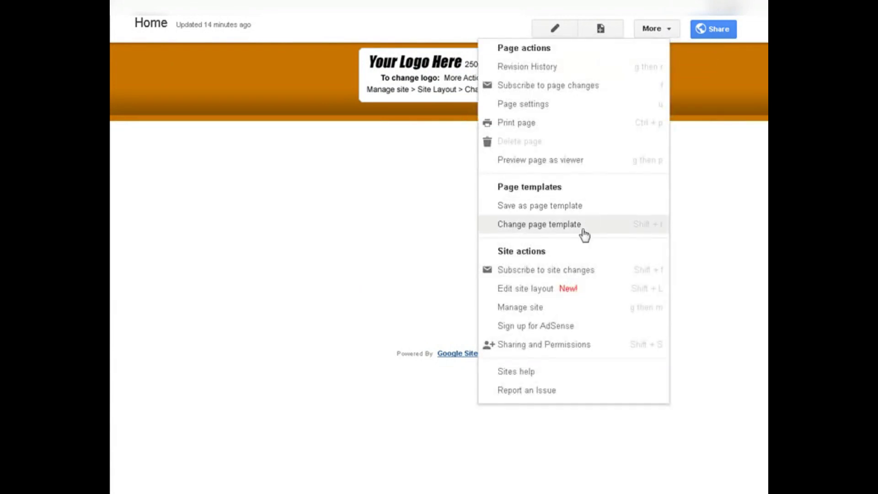
{"action": "left_click", "coordinate": [554, 295]}
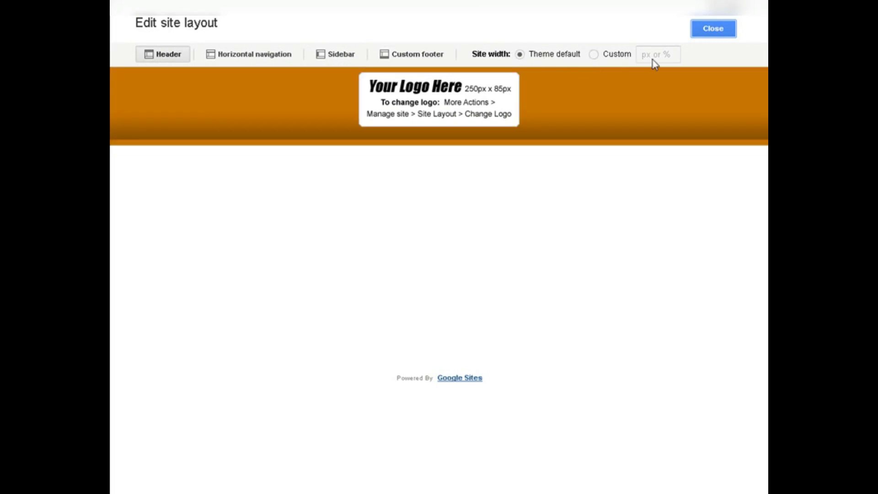
Set logo.jpg as the header logo at the theme's default height, then close layout editing.
{"action": "left_click", "coordinate": [439, 108]}
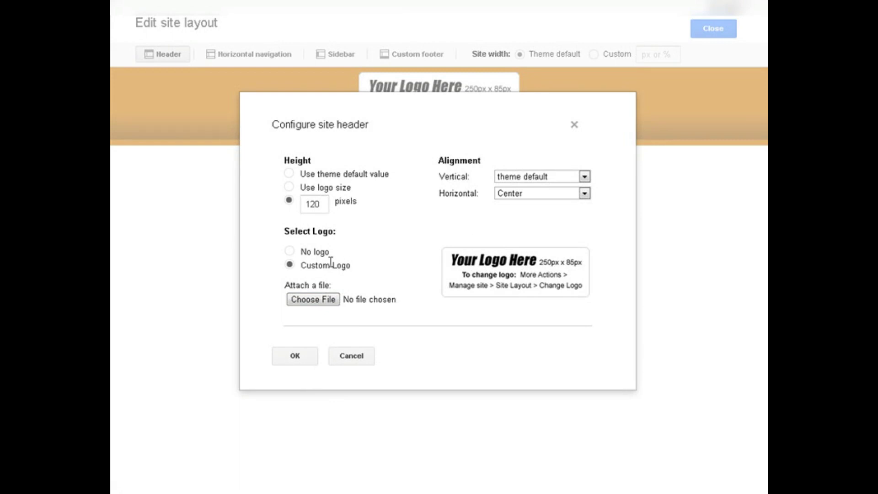
{"action": "left_click", "coordinate": [315, 302]}
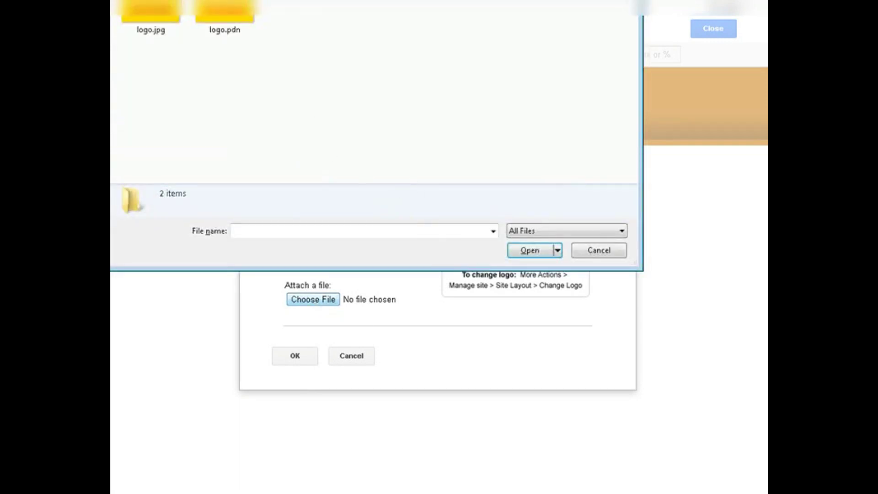
{"action": "left_click", "coordinate": [158, 19]}
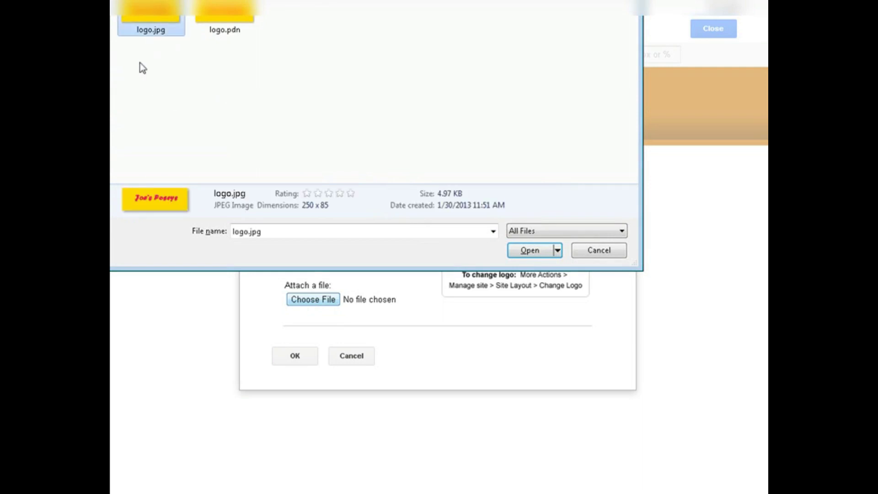
{"action": "left_click", "coordinate": [521, 251]}
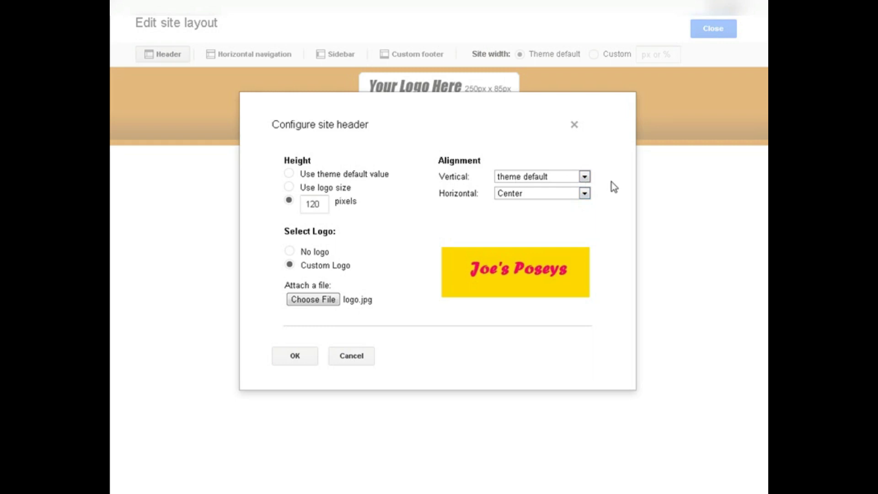
{"action": "left_click", "coordinate": [289, 174]}
{"action": "left_click", "coordinate": [296, 357]}
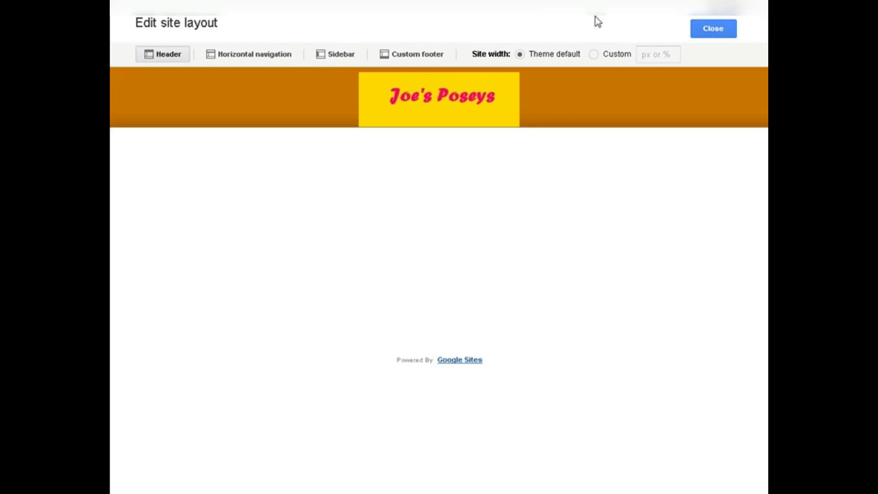
{"action": "left_click", "coordinate": [724, 29]}
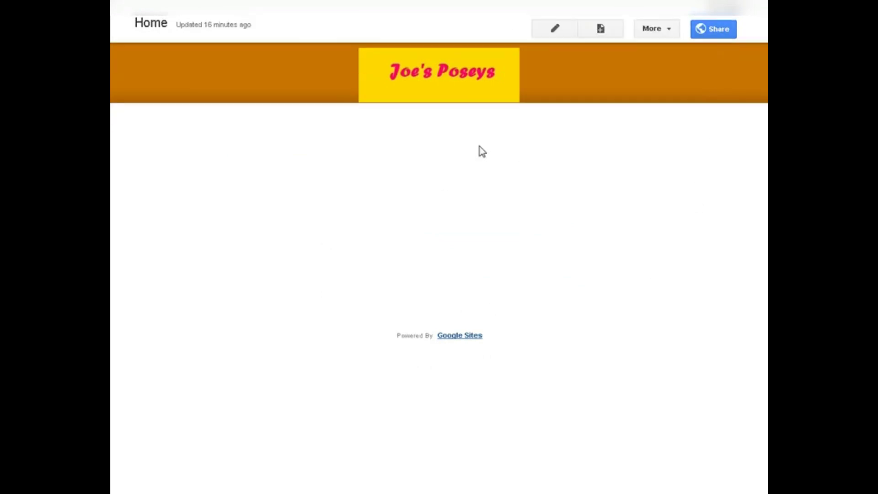
In Manage Site, fix the description typo 'Preet' so it reads 'All About Pretty Poseys'.
{"action": "left_click", "coordinate": [670, 29]}
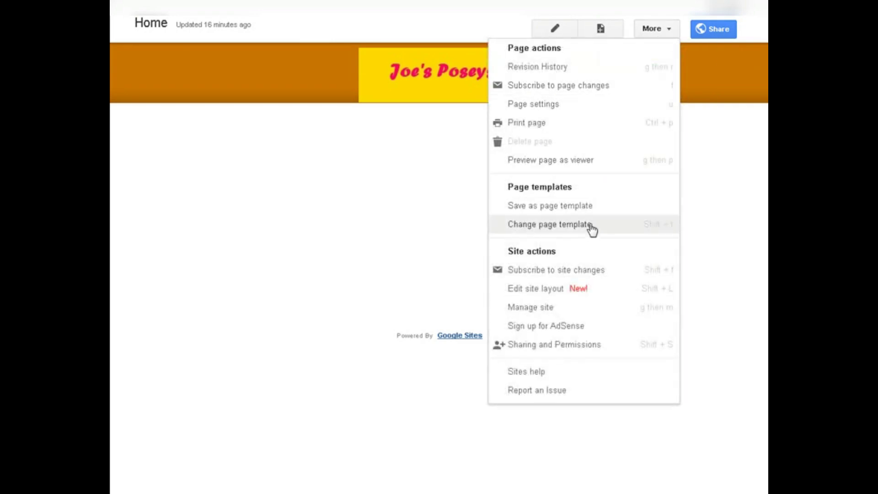
{"action": "left_click", "coordinate": [618, 305]}
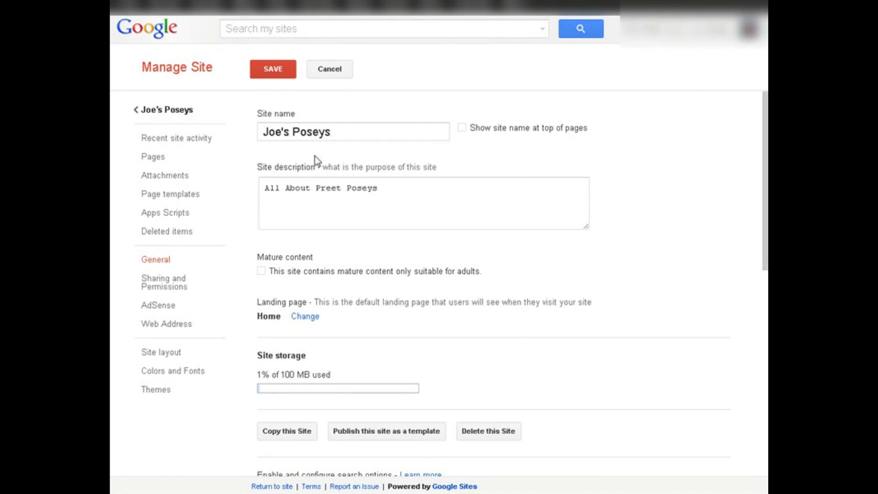
{"action": "left_click", "coordinate": [326, 187]}
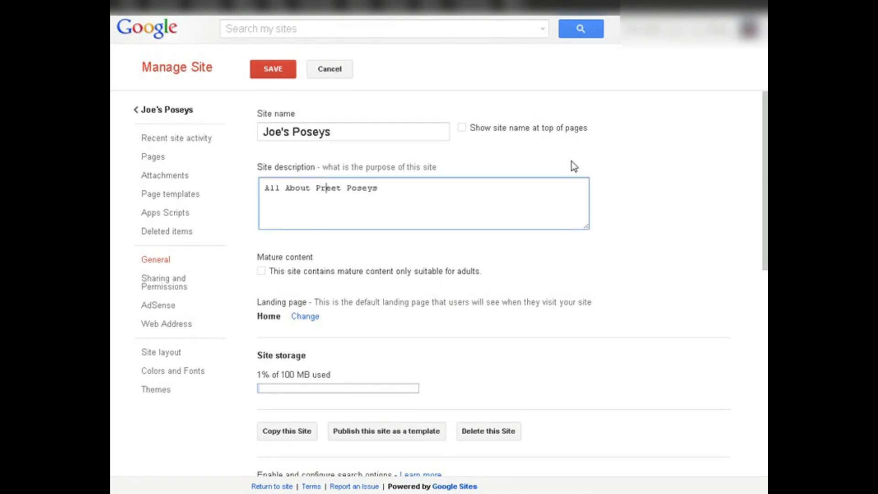
{"action": "key", "text": "Right"}
{"action": "key", "text": "Delete"}
{"action": "key", "text": "Right"}
{"action": "type", "text": "ty"}
{"action": "scroll", "coordinate": [573, 165], "scroll_direction": "down", "scroll_amount": 3}
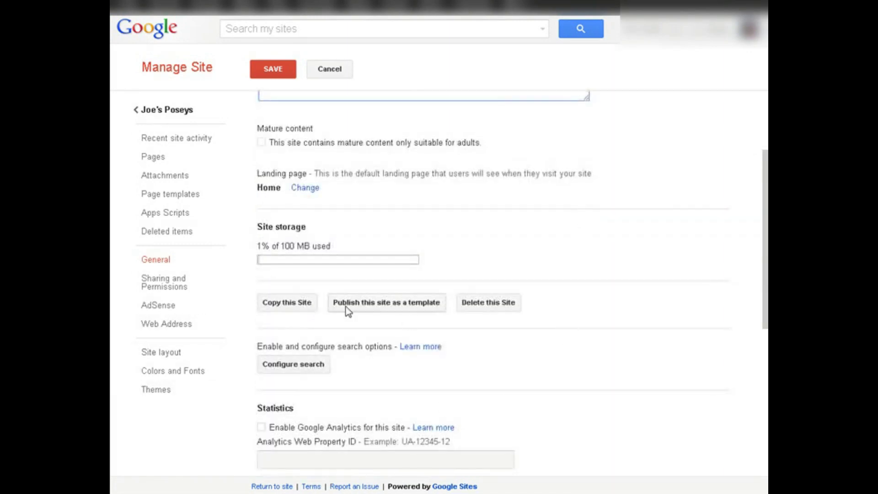
{"action": "scroll", "coordinate": [498, 334], "scroll_direction": "down", "scroll_amount": 6}
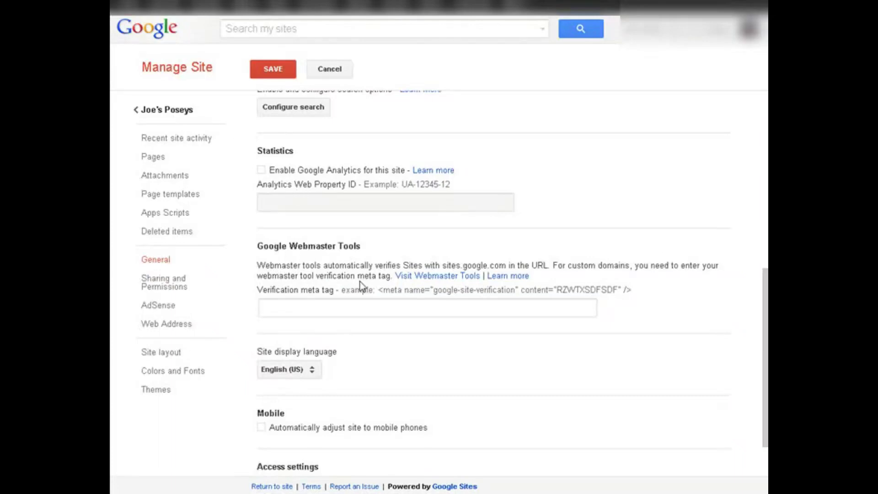
{"action": "scroll", "coordinate": [382, 280], "scroll_direction": "down", "scroll_amount": 2}
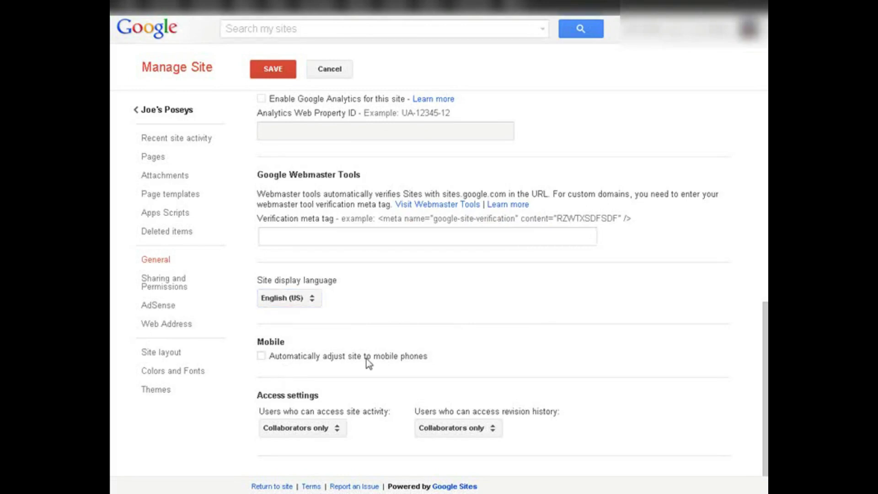
Enable automatic mobile adjustment, keep site activity for collaborators only, and save the settings.
{"action": "left_click", "coordinate": [261, 357]}
{"action": "left_click", "coordinate": [338, 432]}
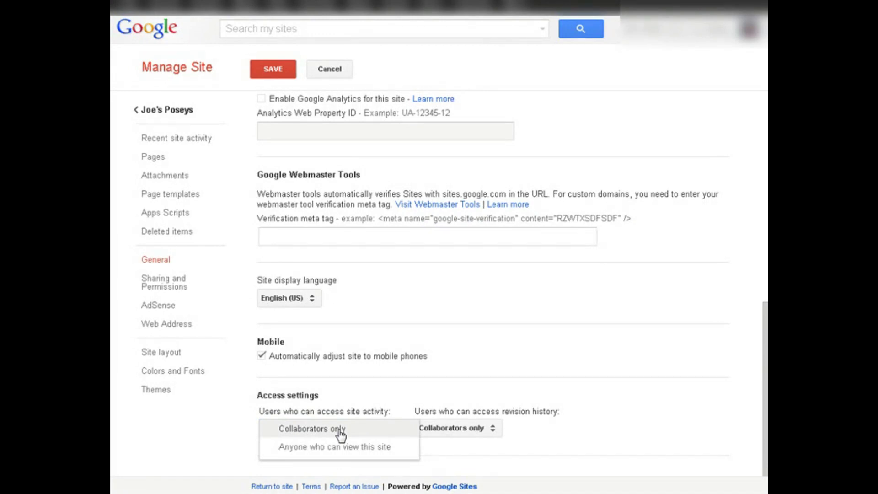
{"action": "left_click", "coordinate": [409, 388]}
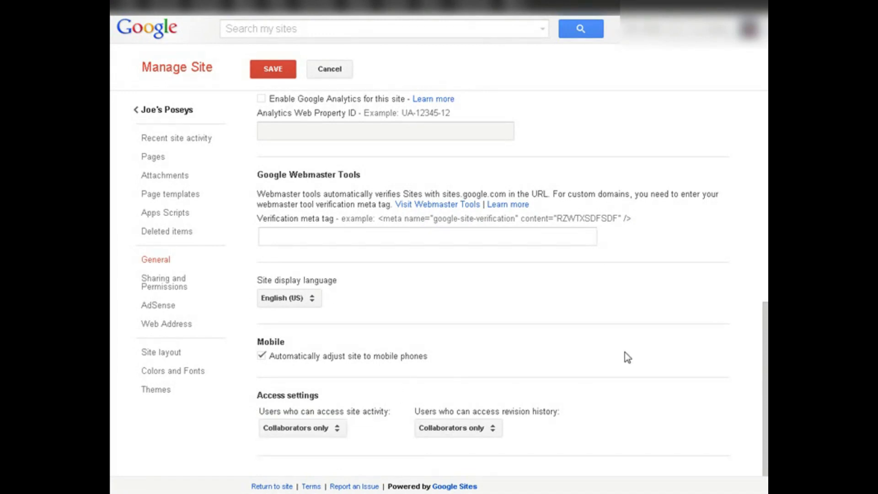
{"action": "left_click", "coordinate": [277, 75]}
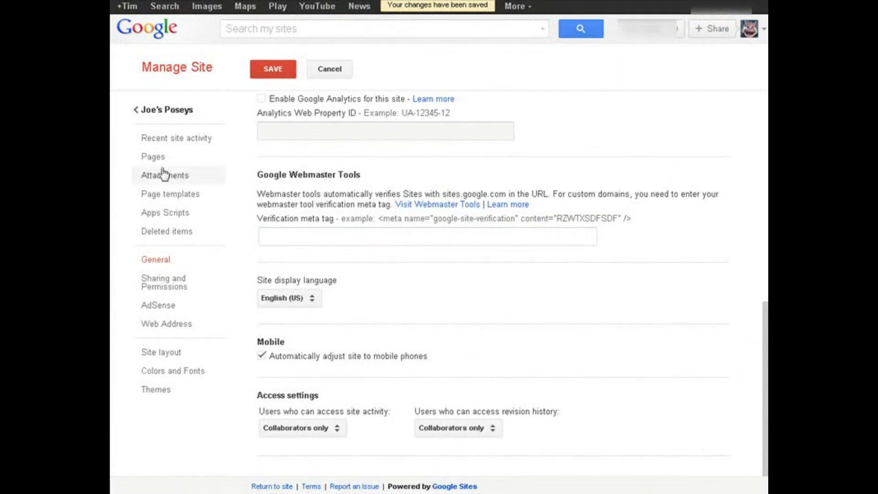
Go from the Manage Site Pages list back to the Joe's Poseys Home page.
{"action": "left_click", "coordinate": [151, 160]}
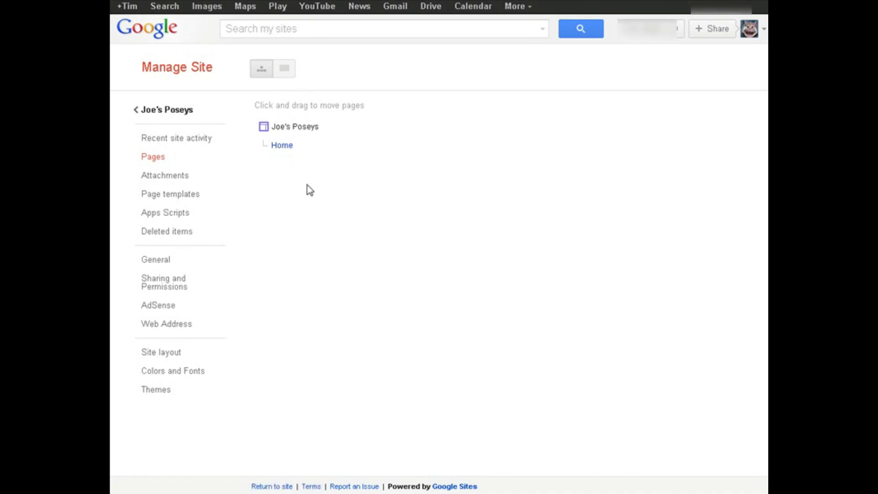
{"action": "left_click", "coordinate": [143, 112]}
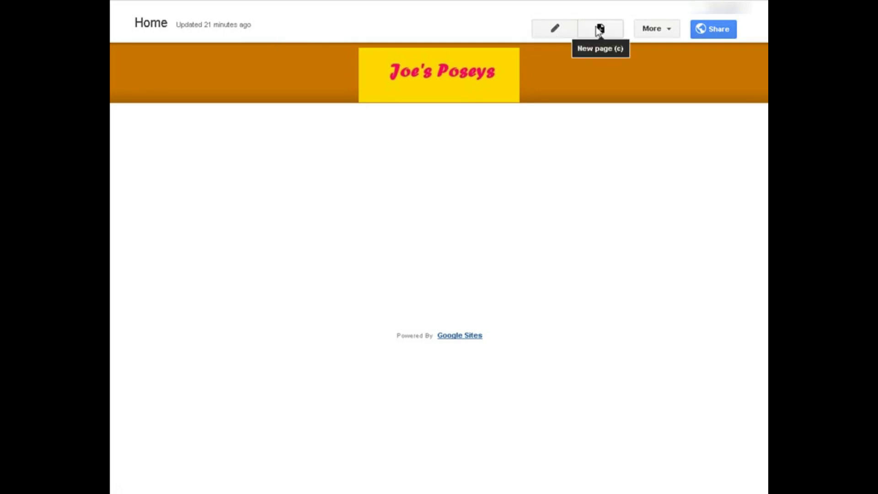
Paste the Denver-since-1977 and freshest-posies welcome lines into the Home page body and save.
{"action": "left_click", "coordinate": [554, 29]}
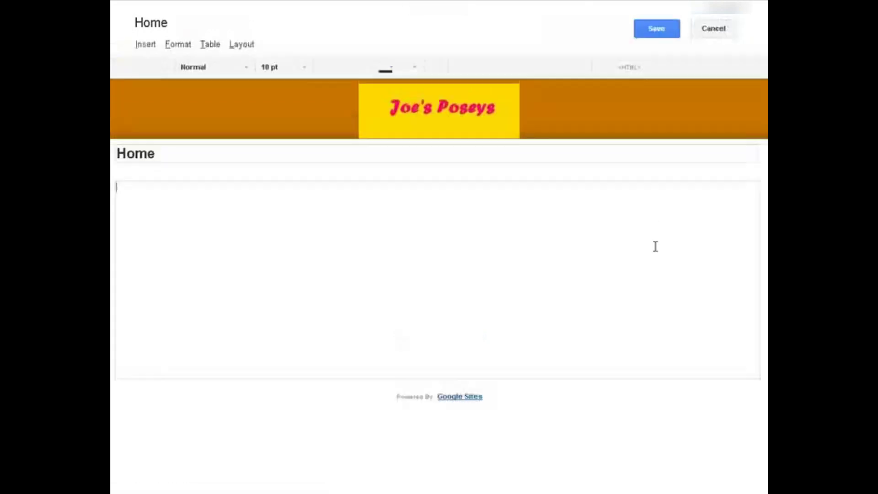
{"action": "left_click", "coordinate": [655, 247]}
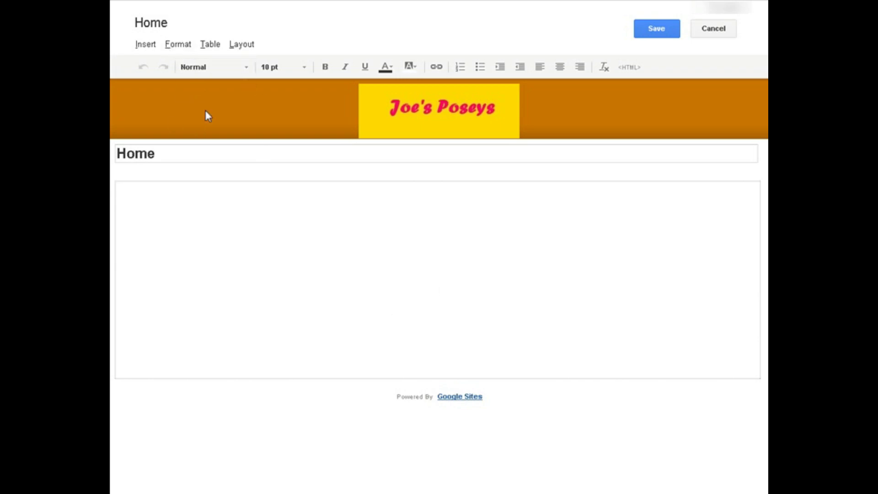
{"action": "left_click", "coordinate": [246, 69]}
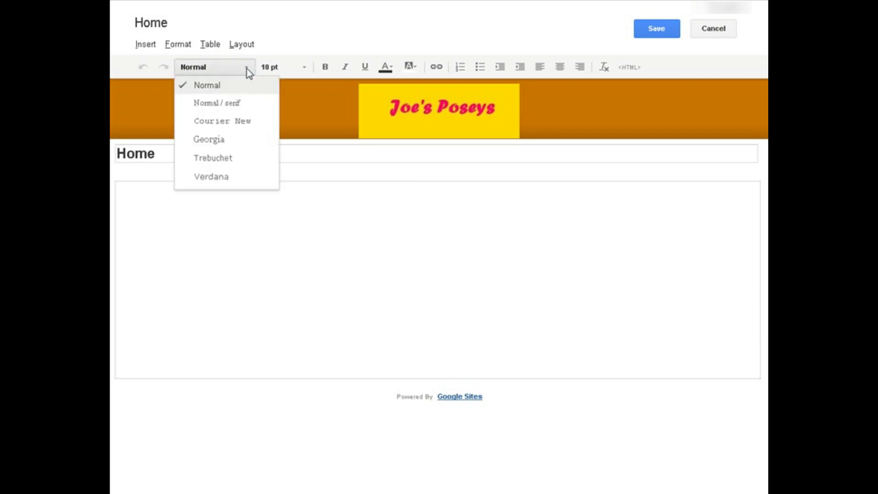
{"action": "left_click", "coordinate": [247, 69]}
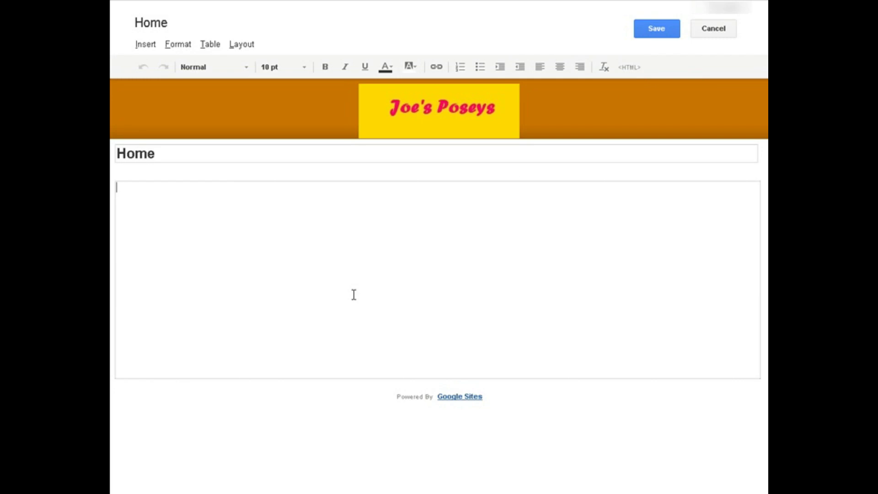
{"action": "type", "text": "Joe's Poseys Has Been Serving the Denver Area Since 1977. We Guarantees the Freshest and Prettiest Posies Available In The City!"}
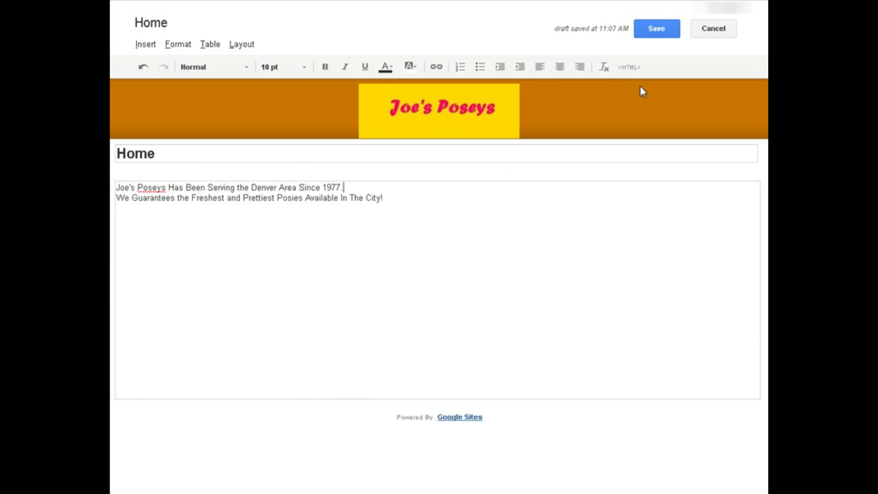
{"action": "left_click", "coordinate": [656, 29]}
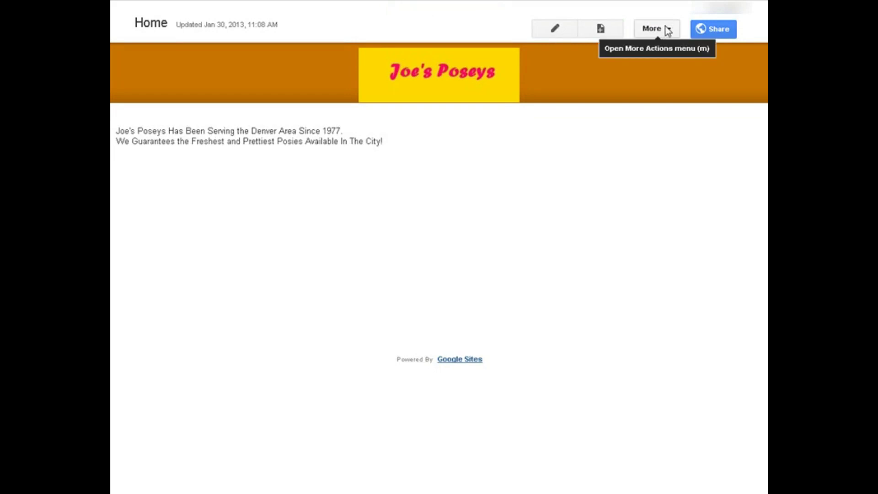
Preview the Home page as a viewer, then reopen it in the editor.
{"action": "left_click", "coordinate": [666, 29]}
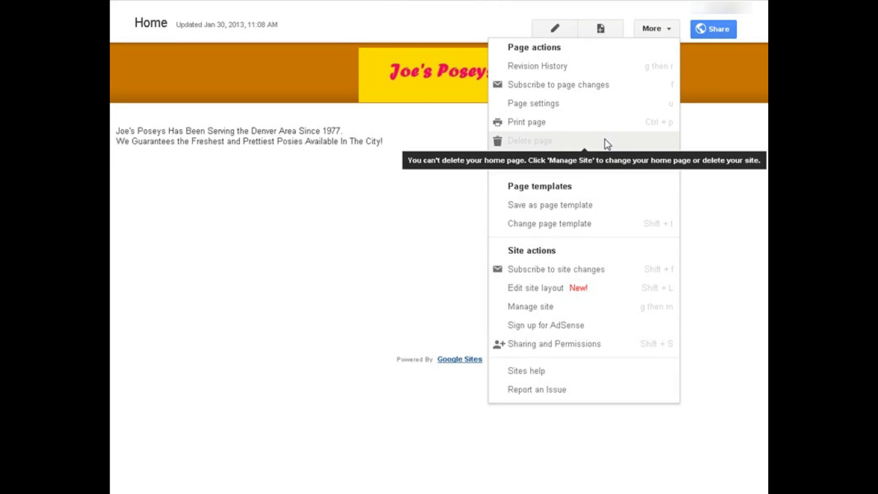
{"action": "left_click", "coordinate": [567, 160]}
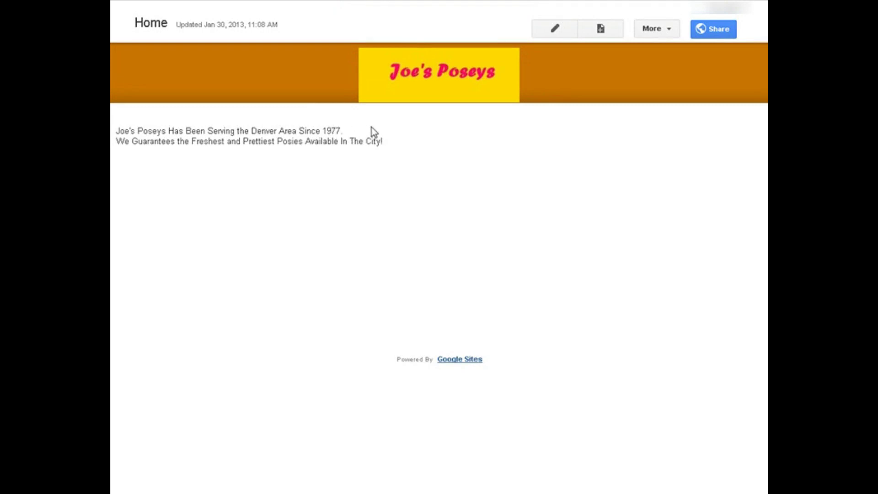
{"action": "left_click", "coordinate": [551, 29]}
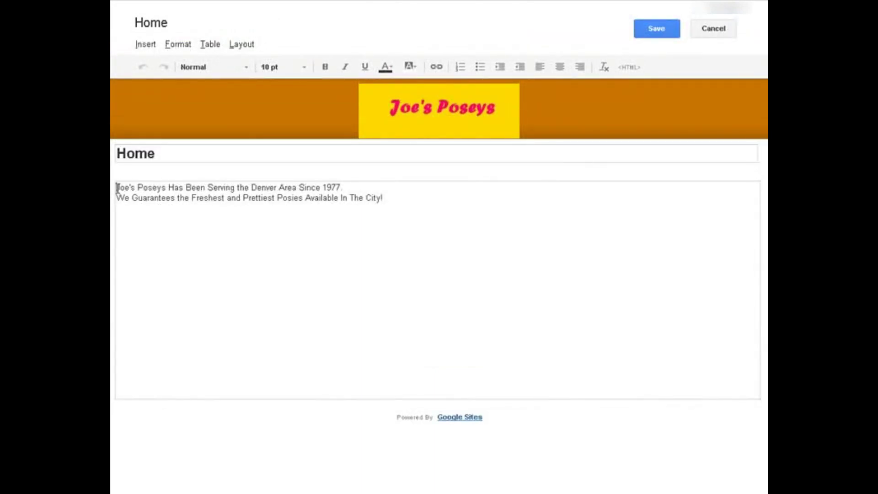
Insert a blank line after the Denver-since-1977 welcome line, then centre it in Verdana 16 pt.
{"action": "left_click_drag", "start_coordinate": [117, 187], "coordinate": [396, 192]}
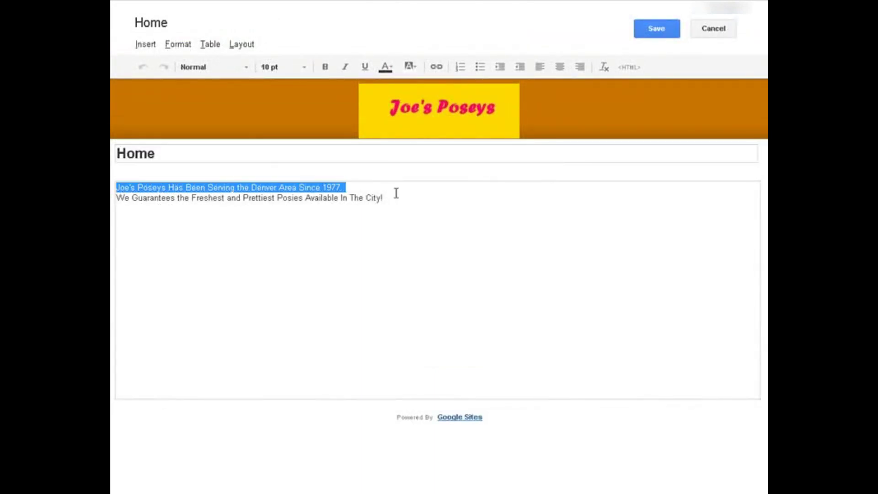
{"action": "left_click", "coordinate": [364, 188]}
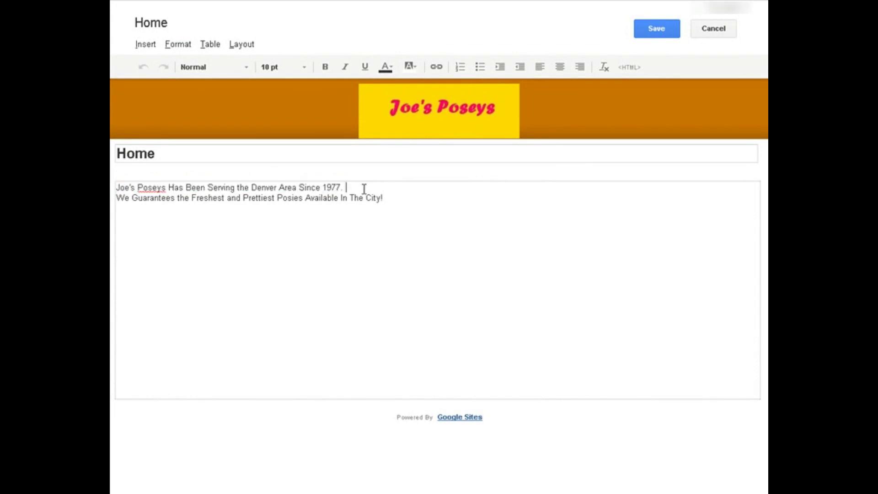
{"action": "key", "text": "Return"}
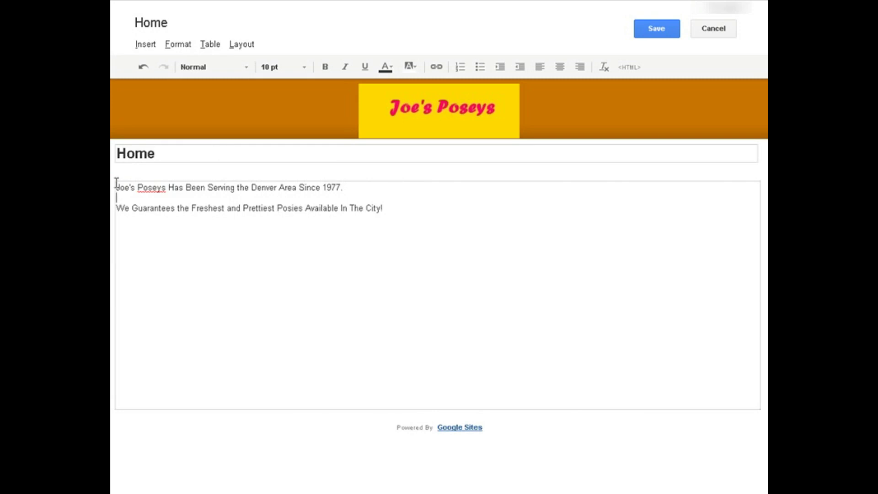
{"action": "left_click_drag", "start_coordinate": [116, 188], "coordinate": [353, 183]}
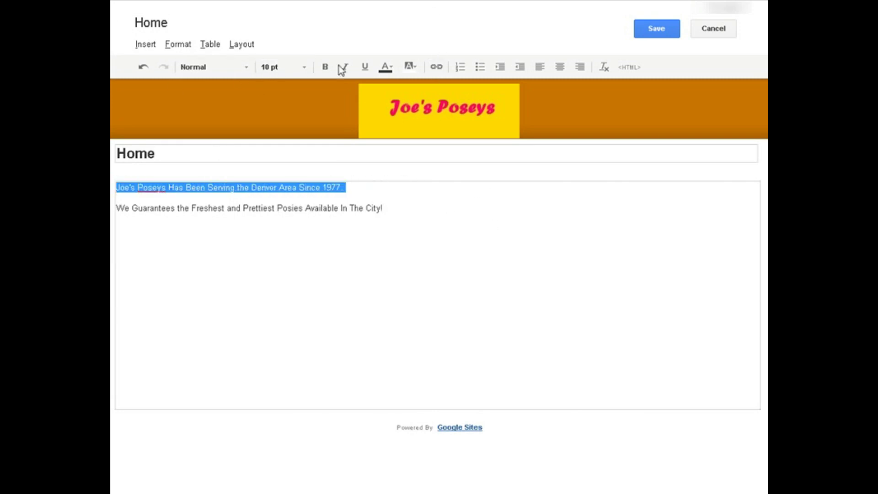
{"action": "left_click", "coordinate": [560, 68]}
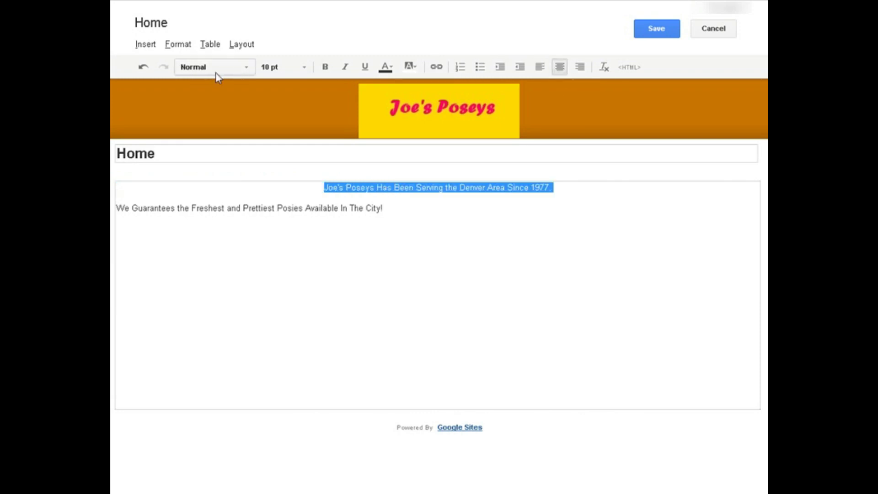
{"action": "left_click", "coordinate": [248, 67]}
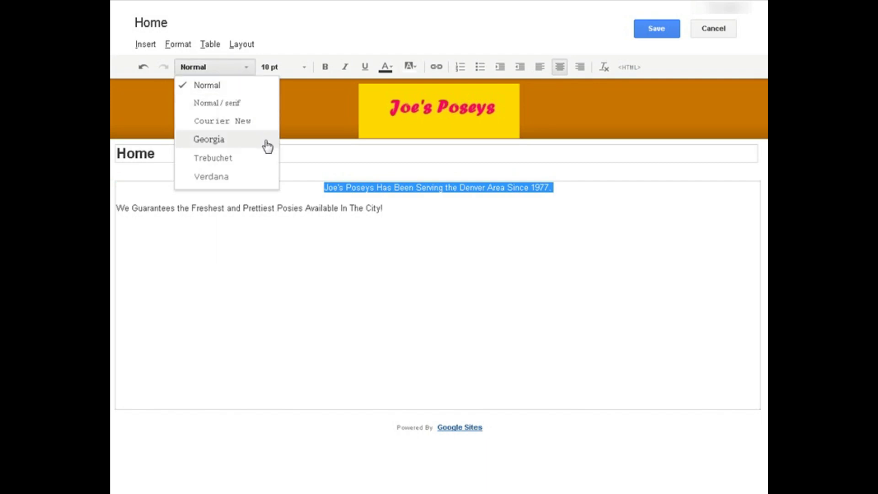
{"action": "left_click", "coordinate": [252, 179]}
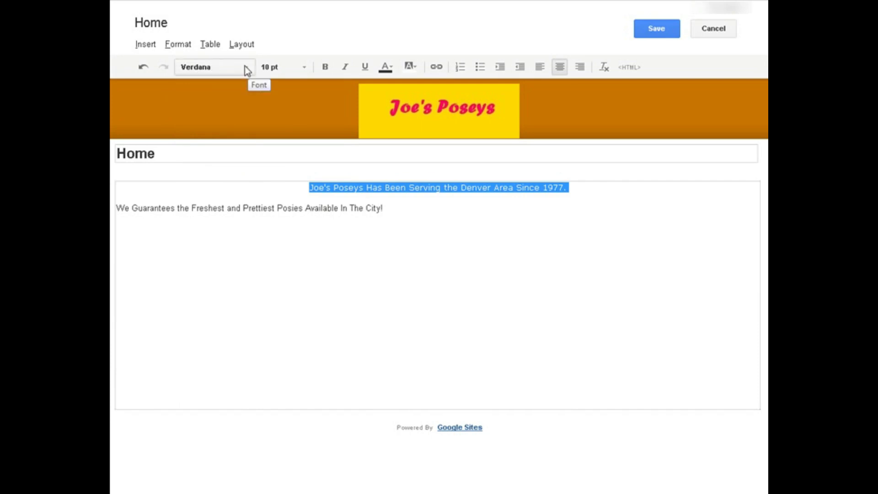
{"action": "left_click", "coordinate": [303, 67]}
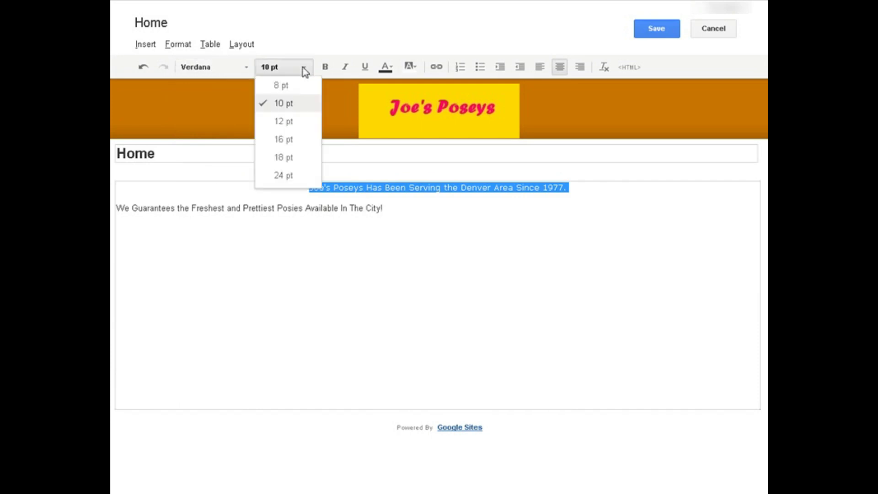
{"action": "left_click", "coordinate": [301, 138]}
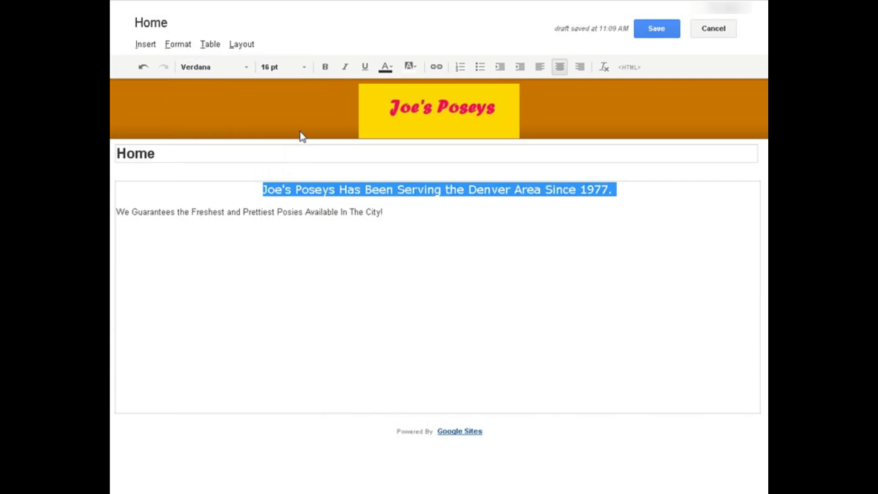
Colour the Denver welcome heading orange and make it bold.
{"action": "left_click", "coordinate": [394, 67]}
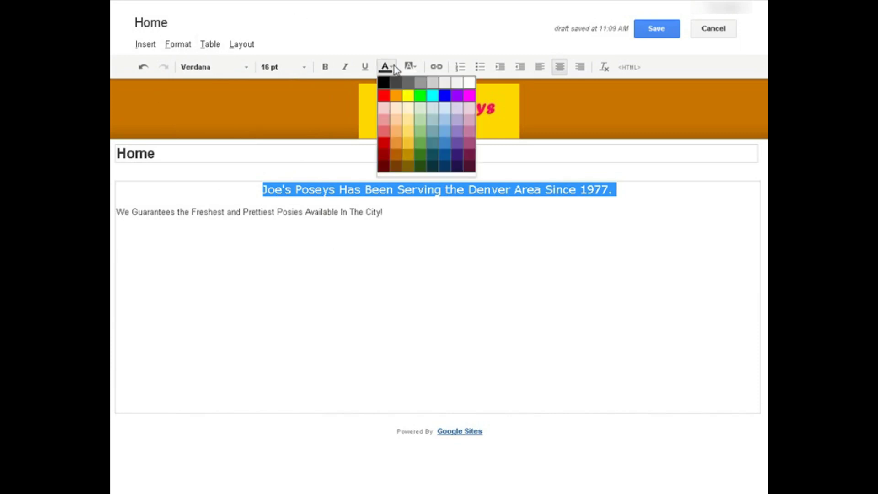
{"action": "left_click", "coordinate": [396, 97]}
{"action": "left_click", "coordinate": [335, 238]}
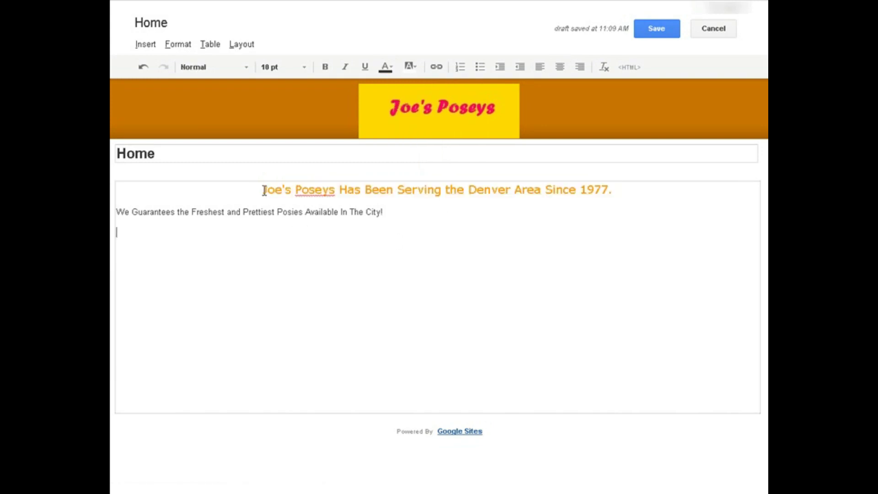
{"action": "left_click_drag", "start_coordinate": [268, 191], "coordinate": [627, 191]}
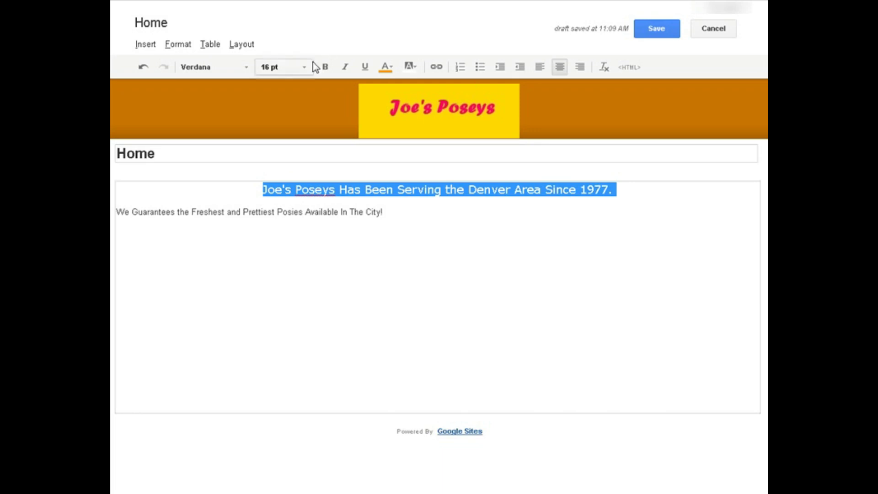
{"action": "left_click", "coordinate": [326, 67]}
{"action": "left_click", "coordinate": [407, 237]}
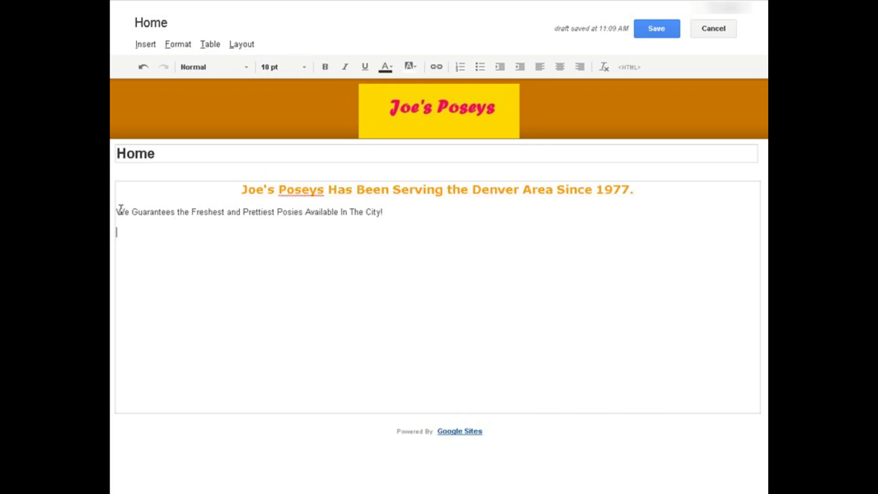
Make the freshest-posies guarantee line centred, bold Verdana 12 pt, and save the Home page.
{"action": "left_click_drag", "start_coordinate": [117, 210], "coordinate": [430, 209]}
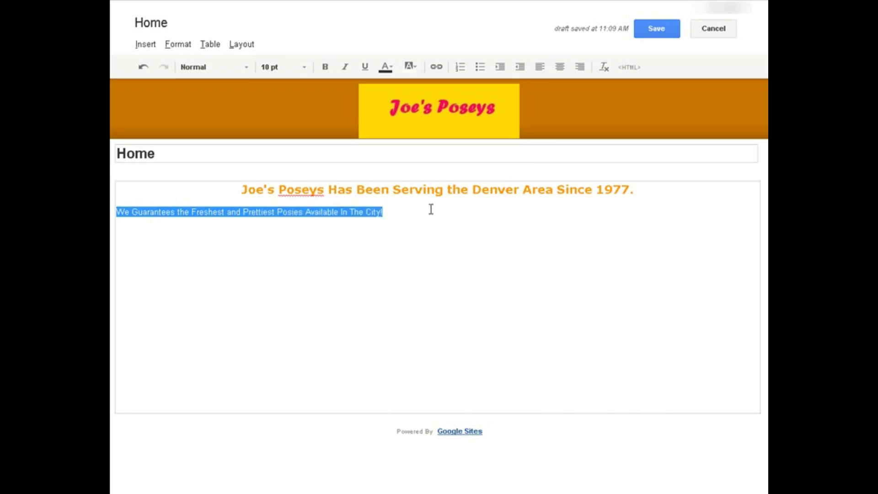
{"action": "left_click", "coordinate": [560, 68]}
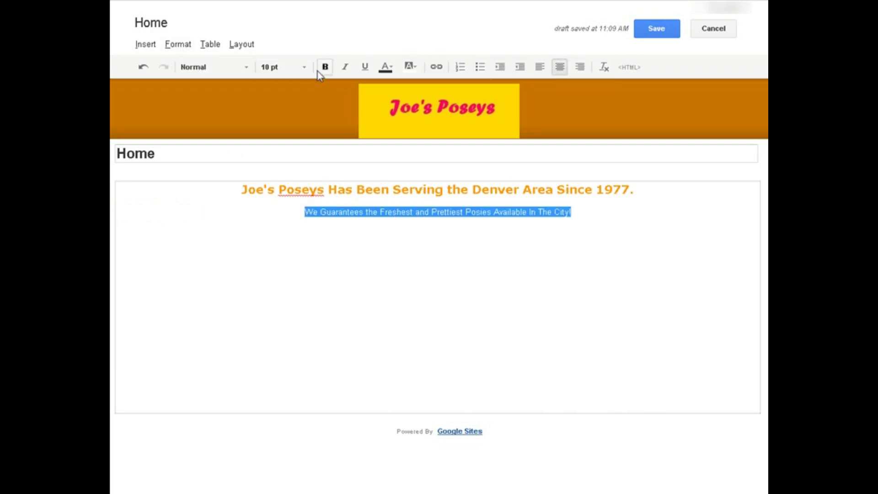
{"action": "left_click", "coordinate": [305, 68]}
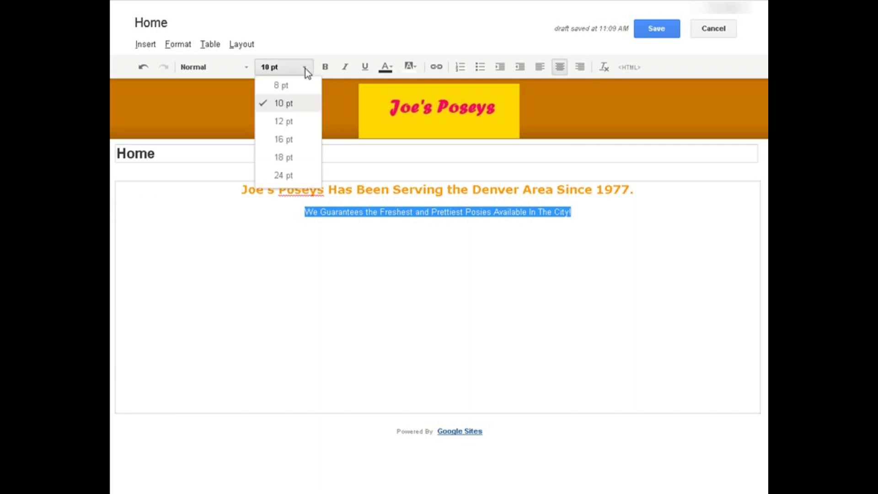
{"action": "left_click", "coordinate": [300, 121]}
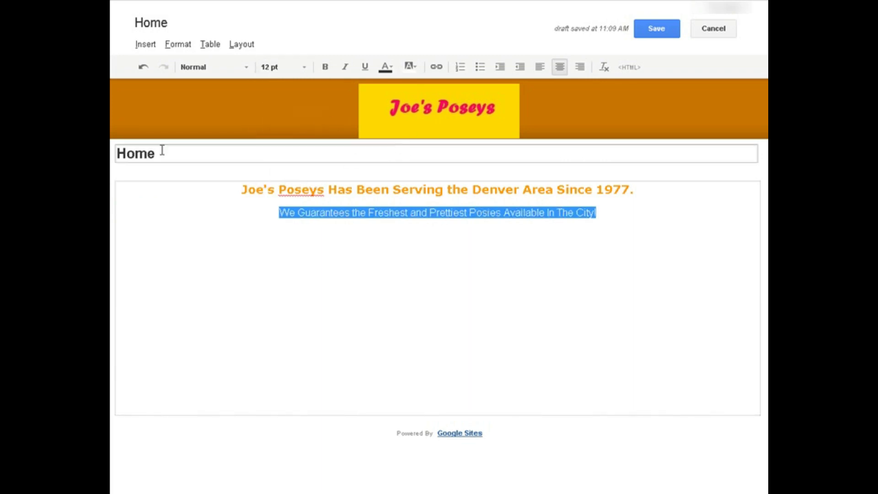
{"action": "left_click", "coordinate": [244, 72]}
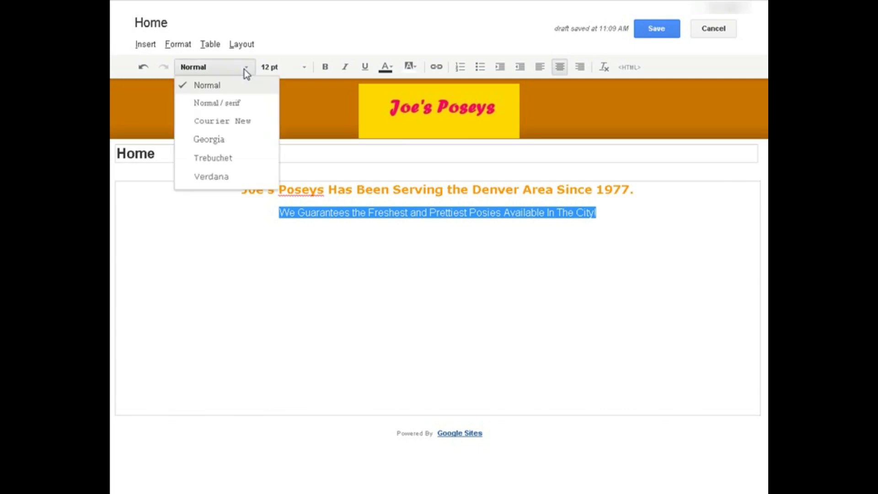
{"action": "left_click", "coordinate": [213, 178]}
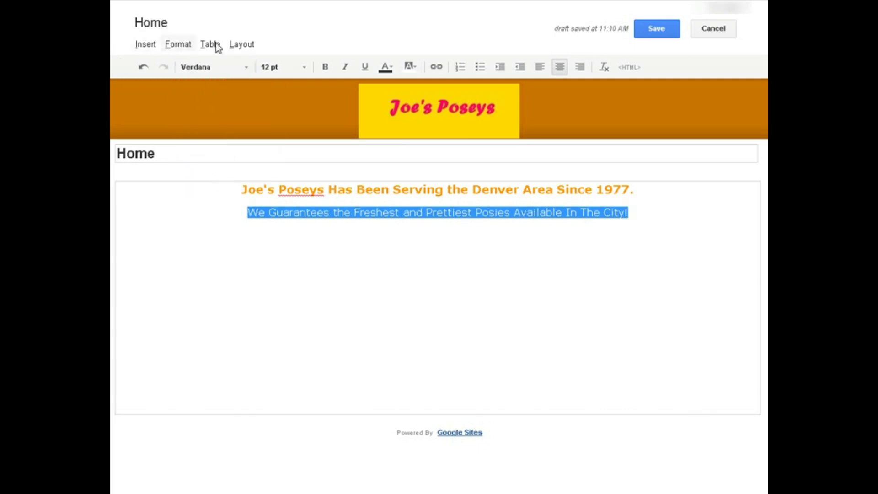
{"action": "left_click", "coordinate": [324, 67]}
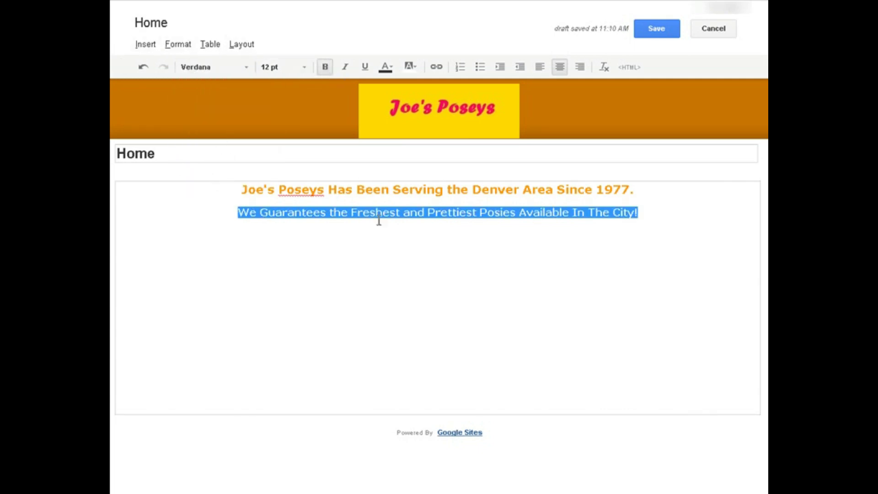
{"action": "left_click", "coordinate": [426, 269]}
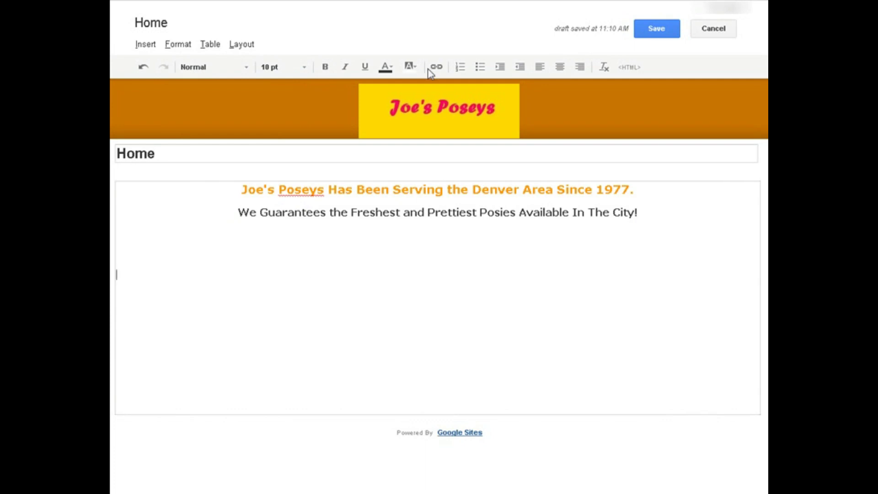
{"action": "left_click", "coordinate": [668, 27]}
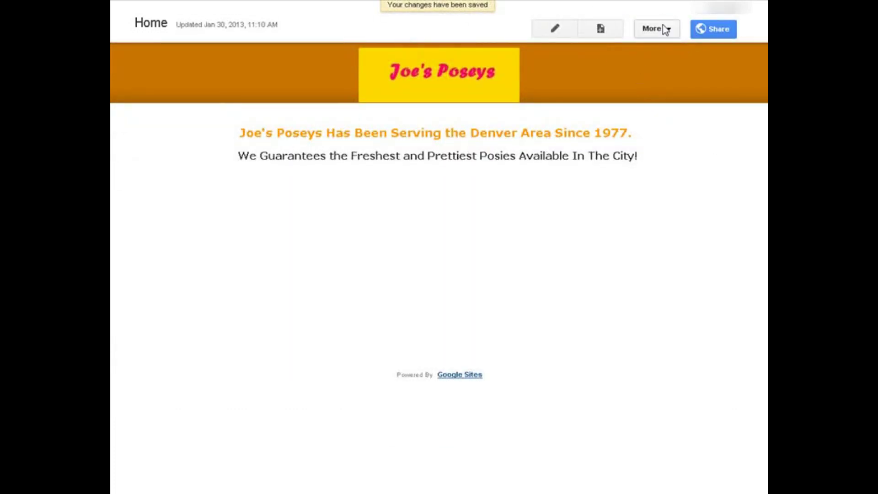
Preview the saved Home page as a viewer, then start a new page.
{"action": "left_click", "coordinate": [671, 31]}
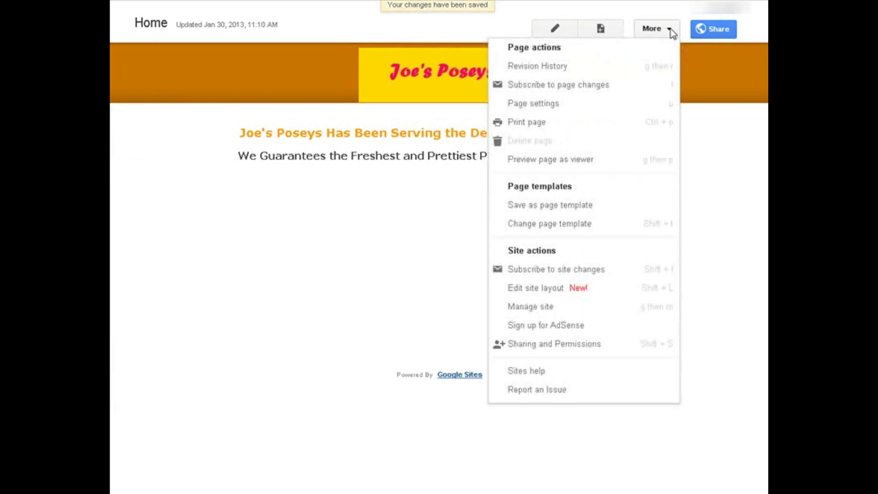
{"action": "left_click", "coordinate": [567, 163]}
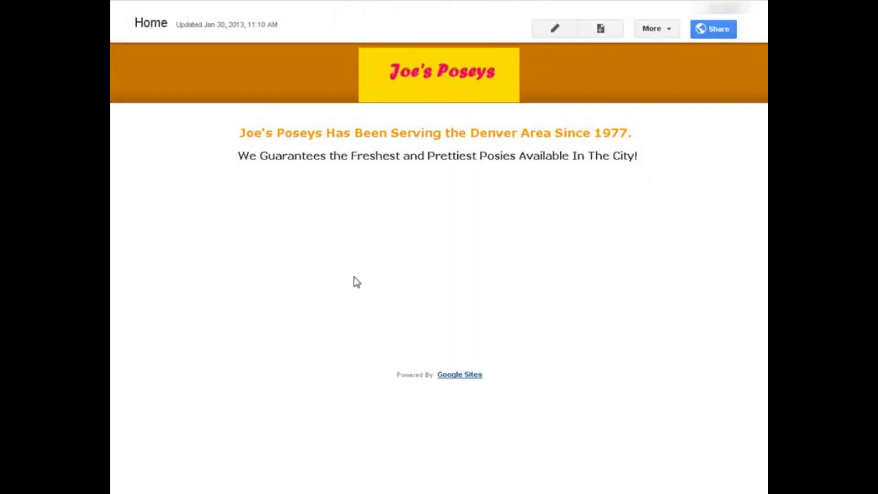
{"action": "left_click", "coordinate": [600, 30]}
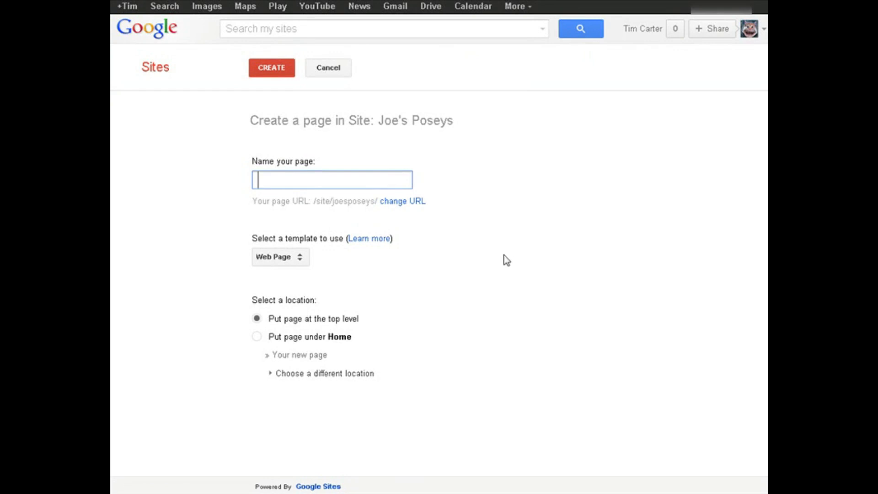
Name the new page 'Posey Menu', giving the URL /site/joesposeys/posey-menu.
{"action": "key", "text": "Tab"}
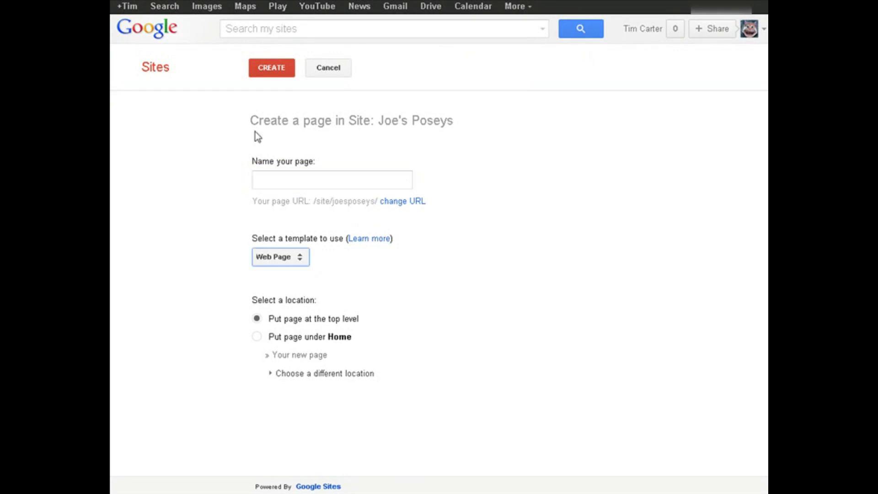
{"action": "left_click", "coordinate": [282, 176]}
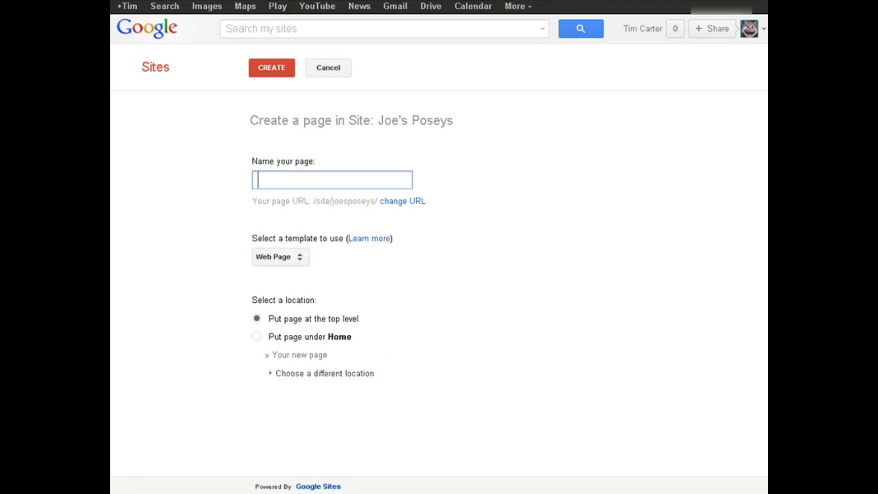
{"action": "type", "text": "Menu"}
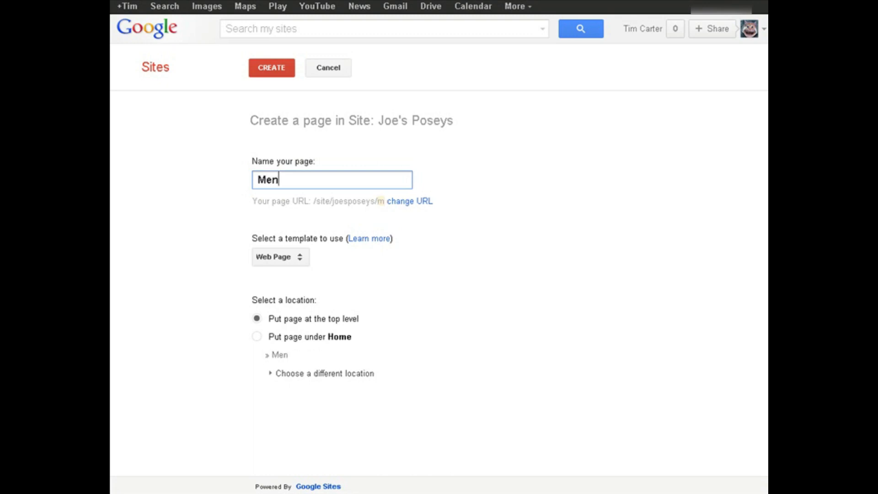
{"action": "key", "text": "Left"}
{"action": "key", "text": "Left"}
{"action": "key", "text": "Left"}
{"action": "key", "text": "Left"}
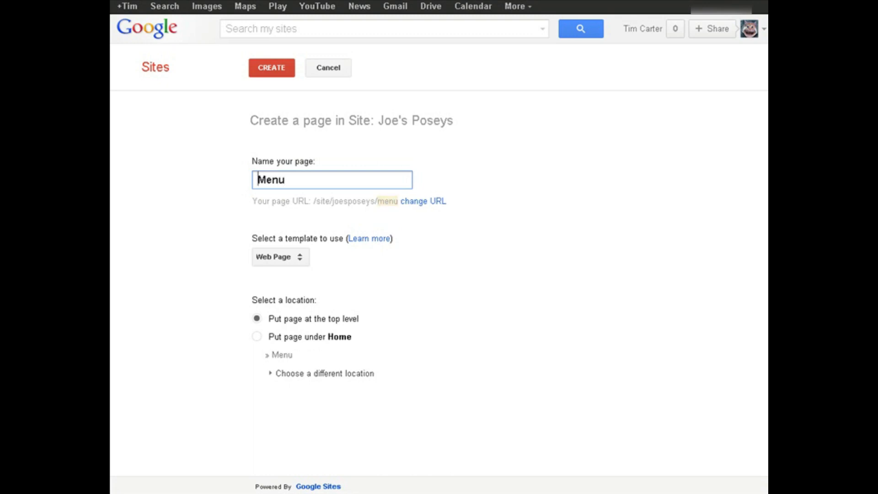
{"action": "type", "text": "Pose"}
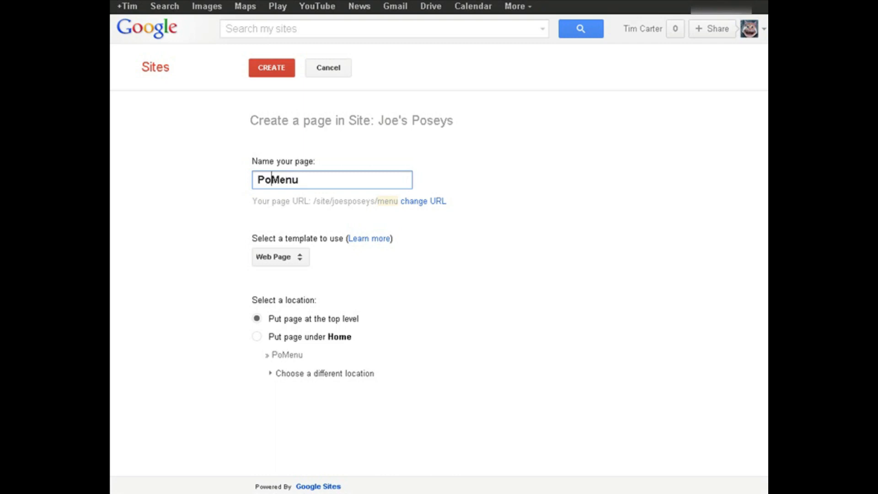
{"action": "type", "text": "y"}
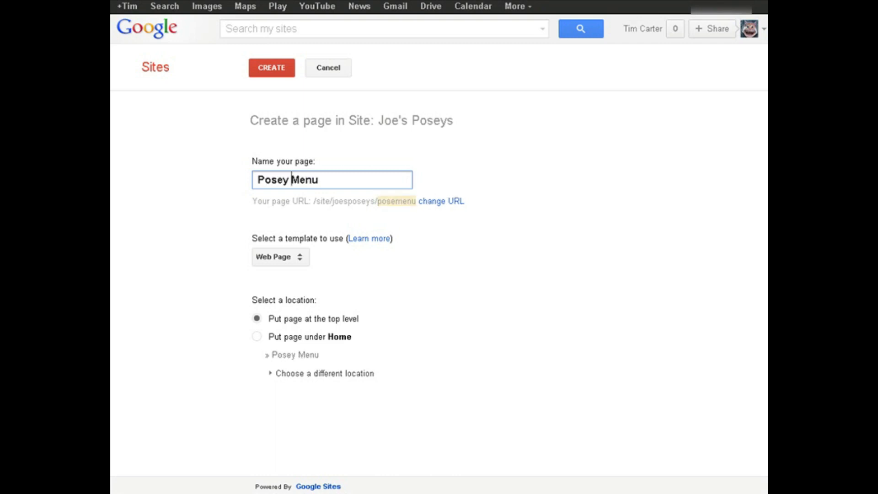
{"action": "key", "text": "Tab"}
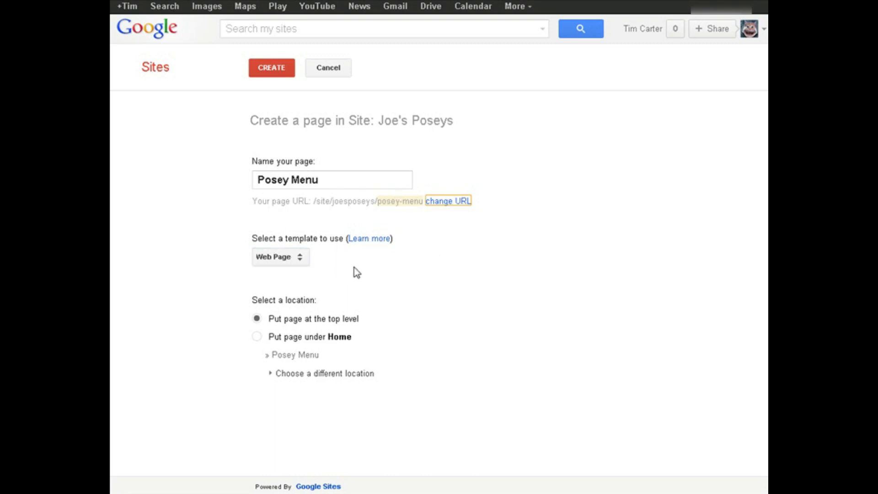
Keep the Web Page template at the top level and create the Posey Menu page.
{"action": "left_click", "coordinate": [300, 260]}
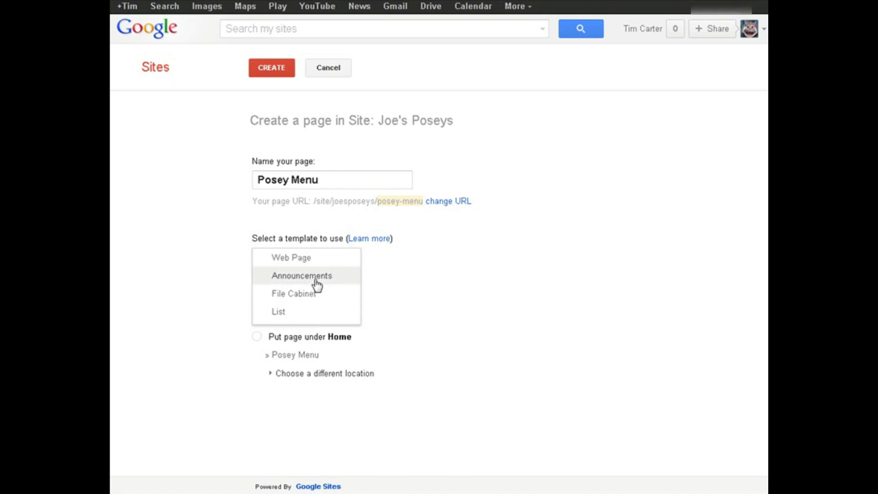
{"action": "left_click", "coordinate": [542, 277]}
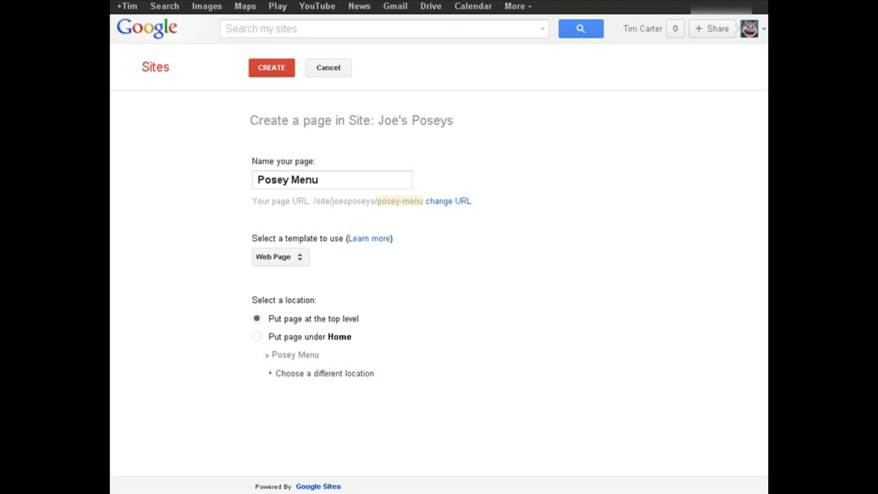
{"action": "left_click", "coordinate": [268, 68]}
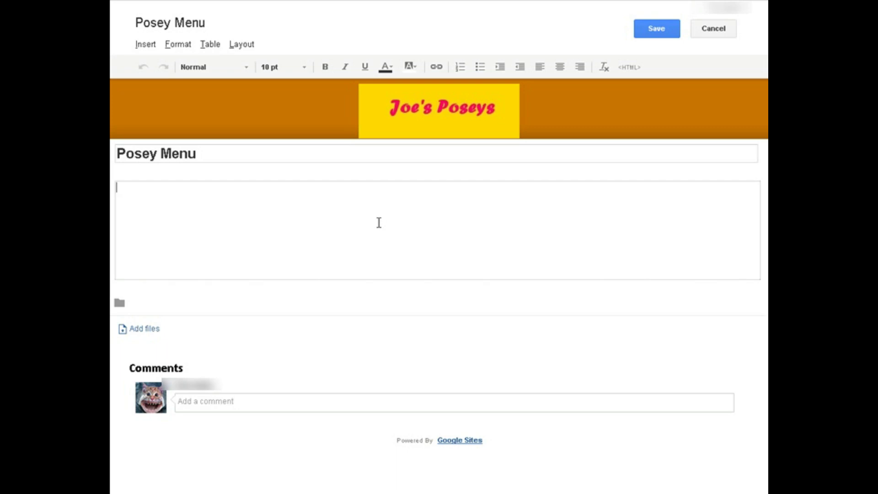
Paste the Rosey Posey and Custom Arrangement menu text, skip attaching a file, and save.
{"action": "type", "text": "Rosey Posey Our Roses Are Freshly Cut Daily  Custom Arrangement Call us to discuss your needs."}
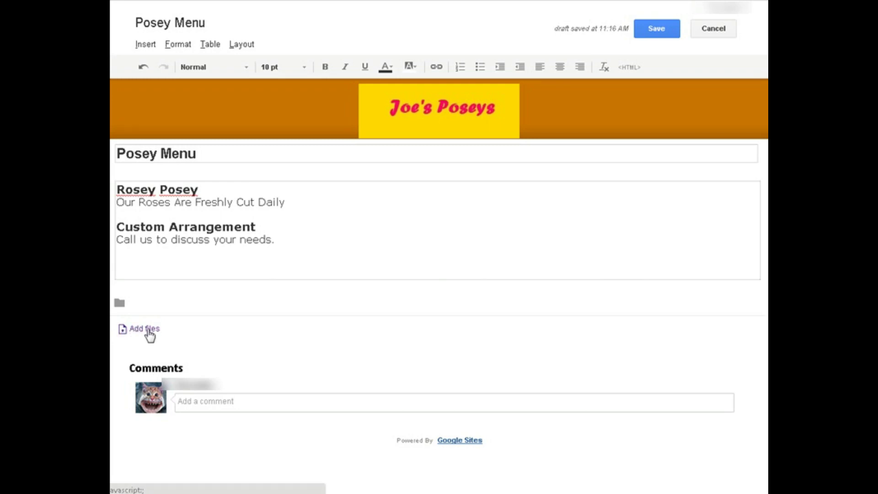
{"action": "left_click", "coordinate": [150, 336]}
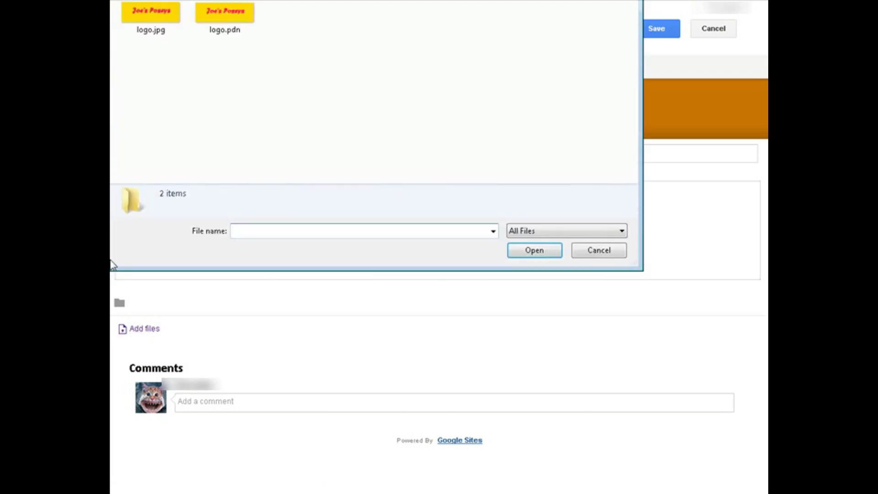
{"action": "left_click", "coordinate": [585, 254]}
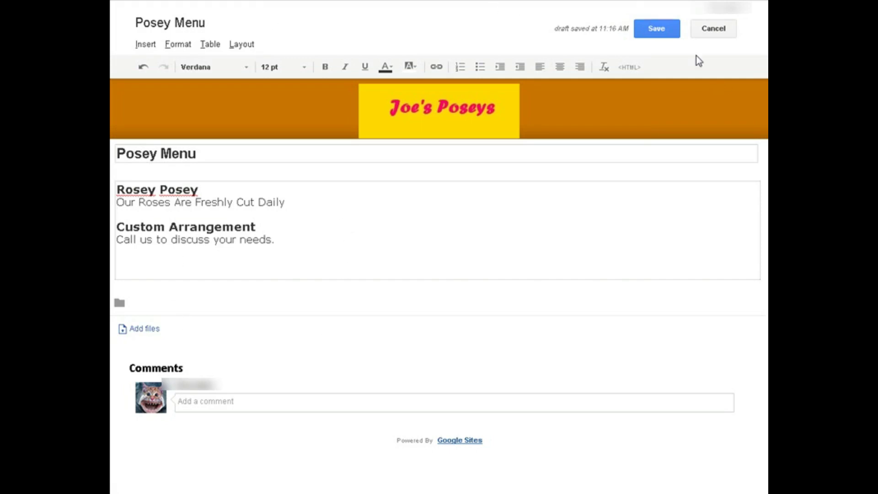
{"action": "left_click", "coordinate": [656, 31]}
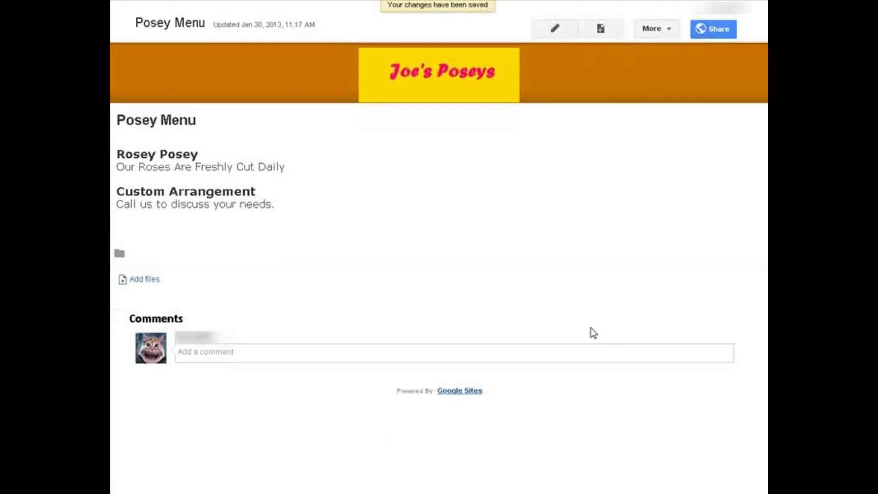
Preview the Posey Menu page as a viewer, then bring up its Page settings.
{"action": "left_click", "coordinate": [665, 27]}
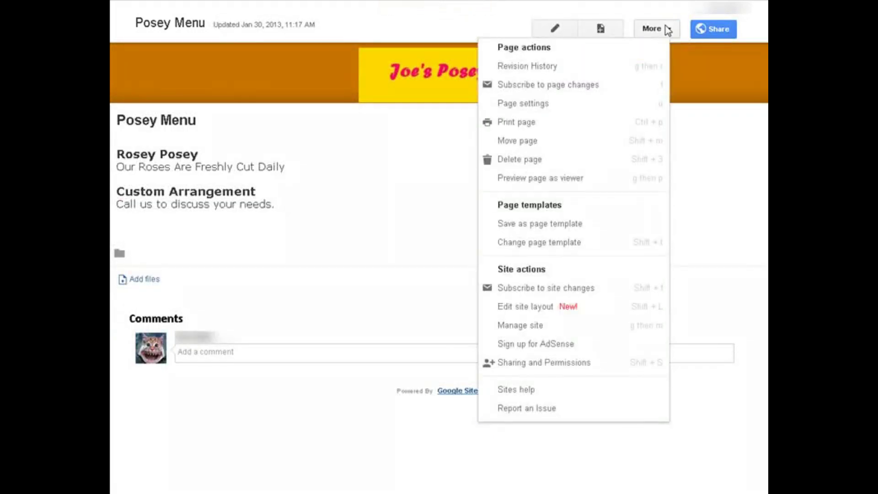
{"action": "left_click", "coordinate": [575, 180]}
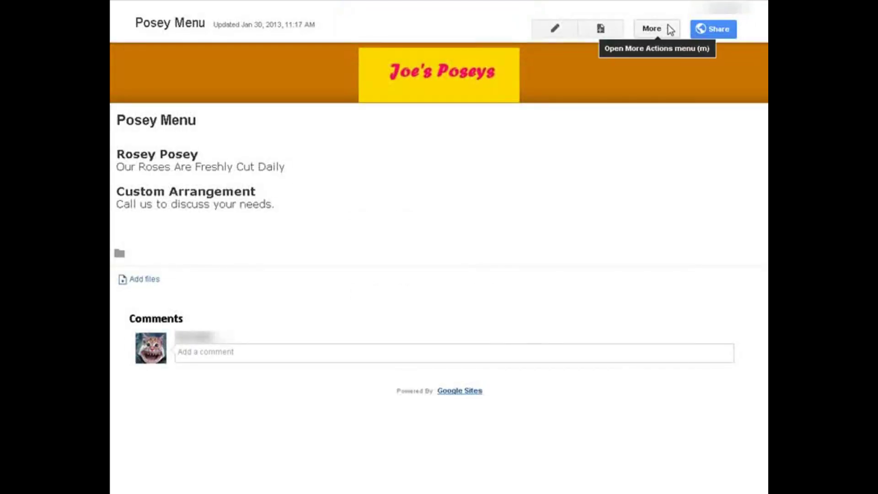
{"action": "left_click", "coordinate": [658, 29]}
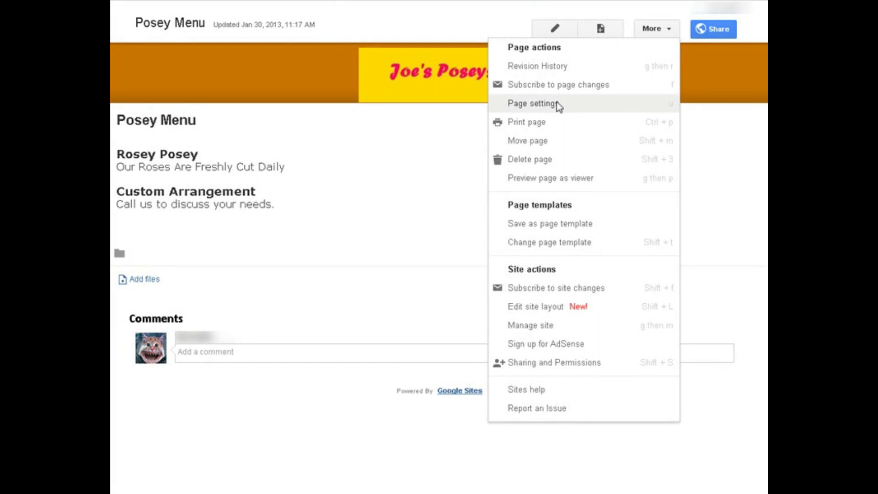
{"action": "left_click", "coordinate": [559, 105]}
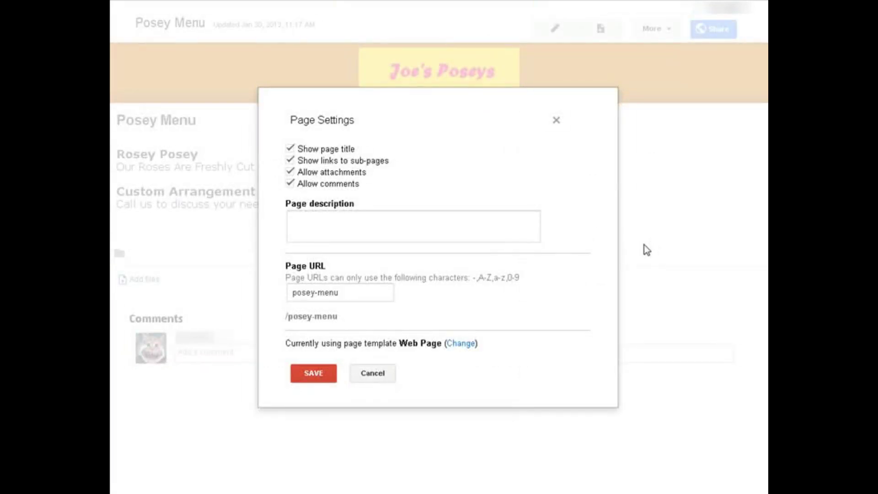
Set the description to 'All about our poseys', turn comments off, and save the settings.
{"action": "left_click", "coordinate": [325, 221]}
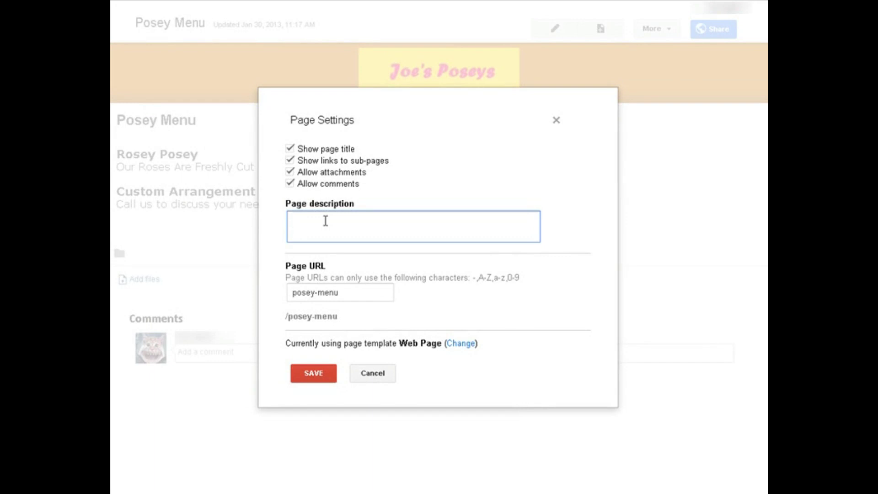
{"action": "type", "text": "All about our posey"}
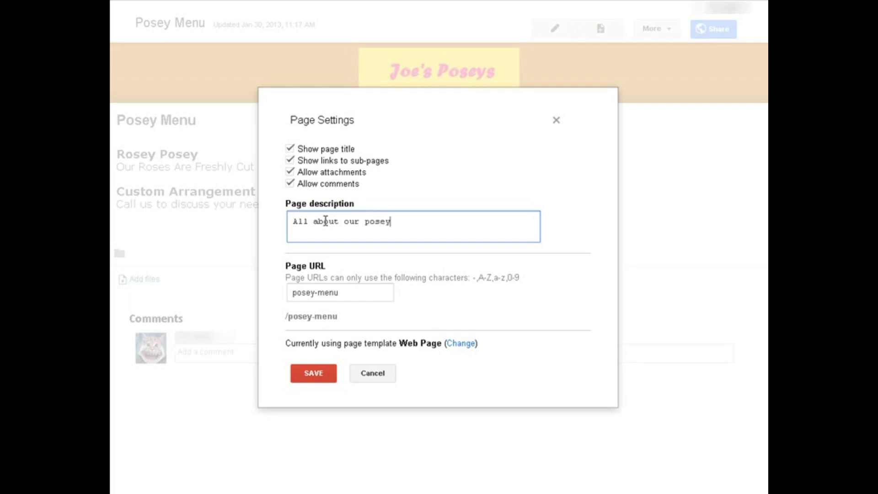
{"action": "type", "text": "s"}
{"action": "left_click", "coordinate": [289, 185]}
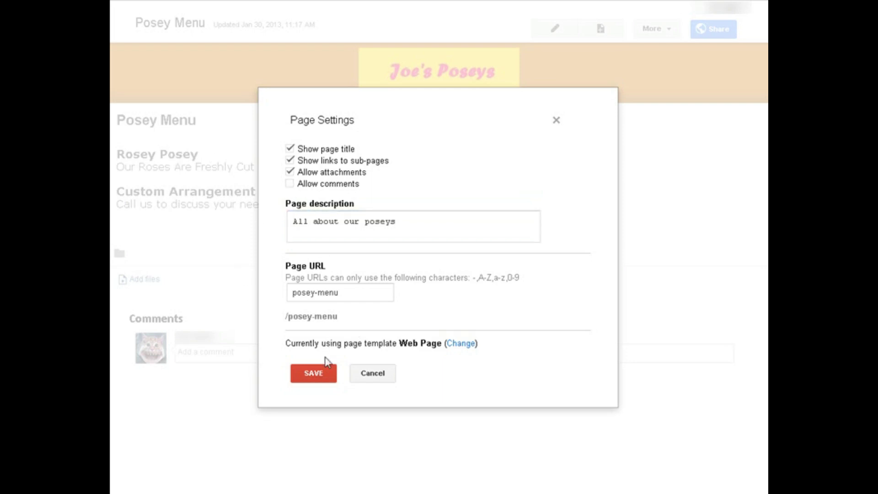
{"action": "left_click", "coordinate": [316, 374]}
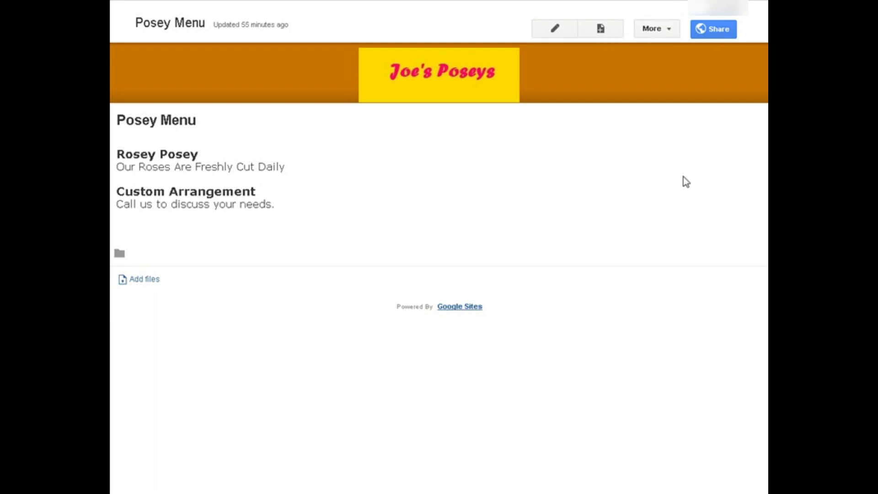
Create a top-level Web Page named 'Find Us'.
{"action": "left_click", "coordinate": [600, 30]}
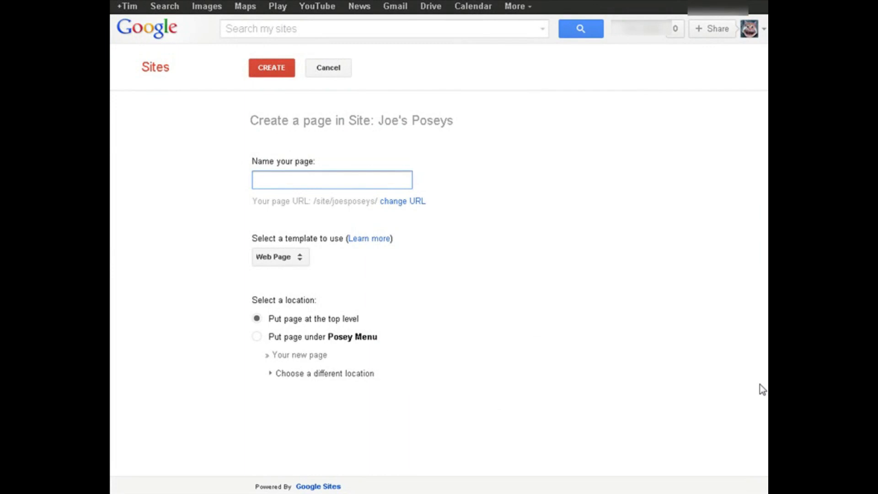
{"action": "type", "text": "Find "}
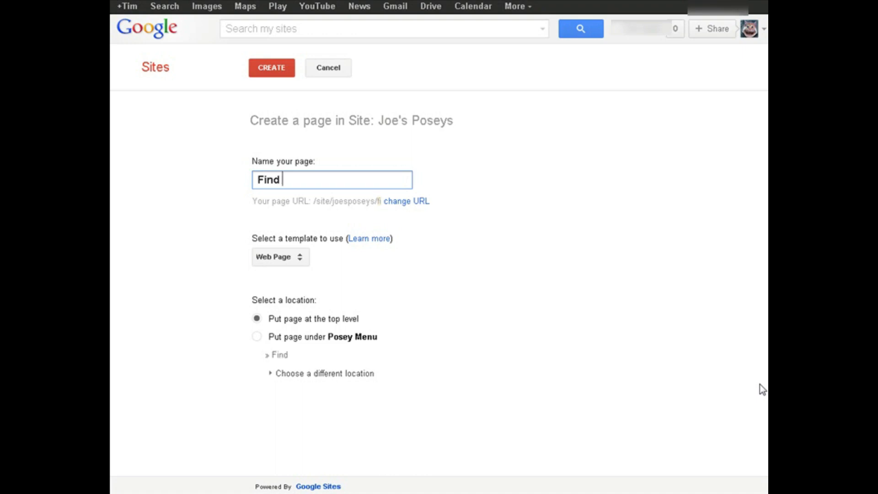
{"action": "type", "text": "Us"}
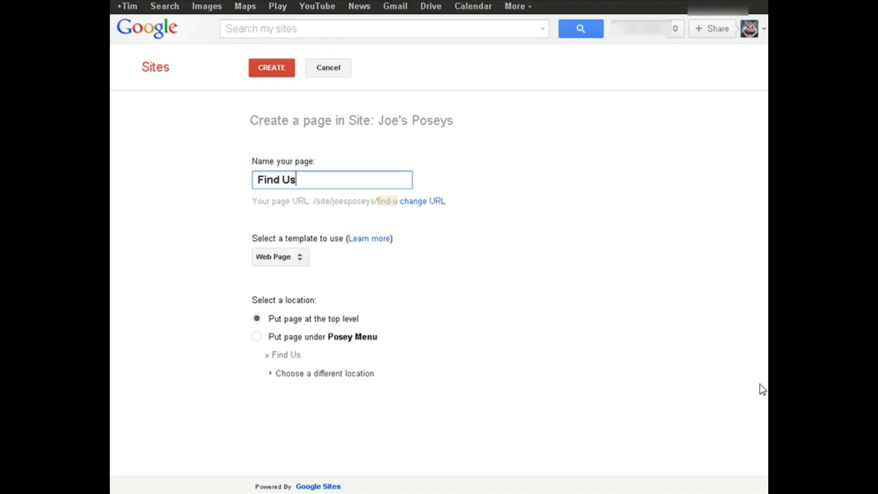
{"action": "key", "text": "Tab"}
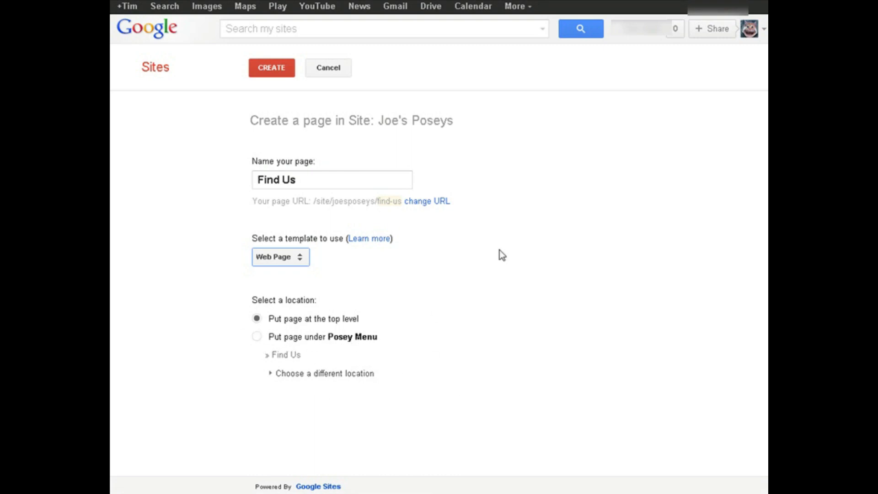
{"action": "left_click", "coordinate": [263, 65]}
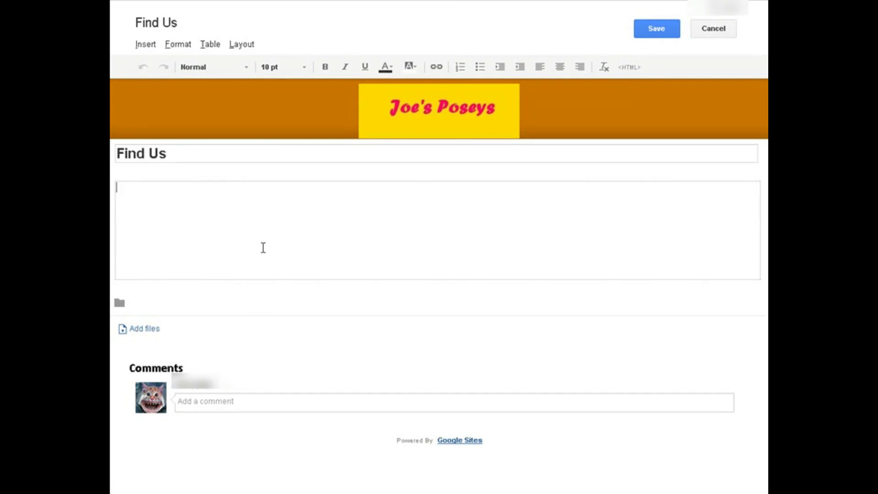
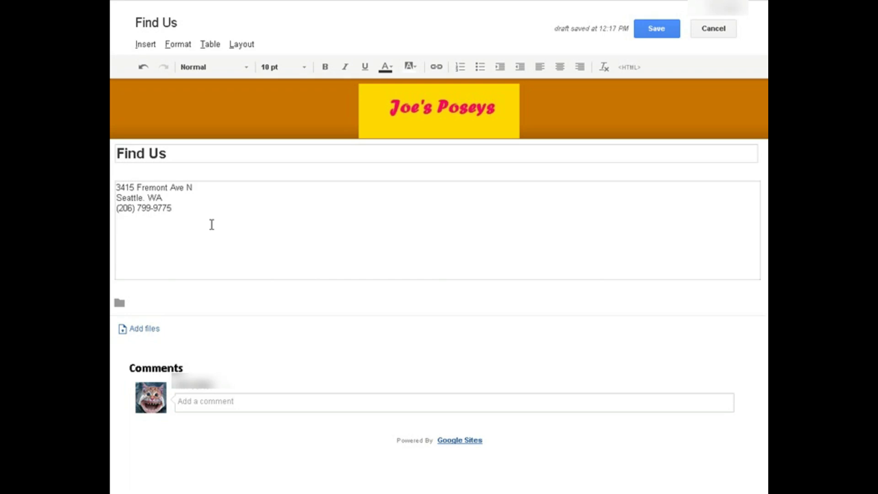
Paste the shop's street address, city and phone number into the Find Us page body.
{"action": "left_click", "coordinate": [145, 45]}
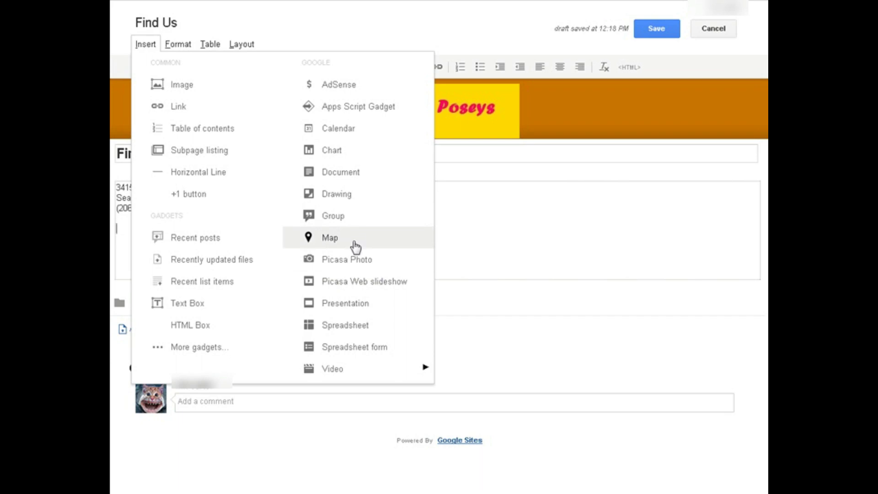
Start a Google map insert and set its location to the shop's pasted street address.
{"action": "left_click", "coordinate": [355, 247]}
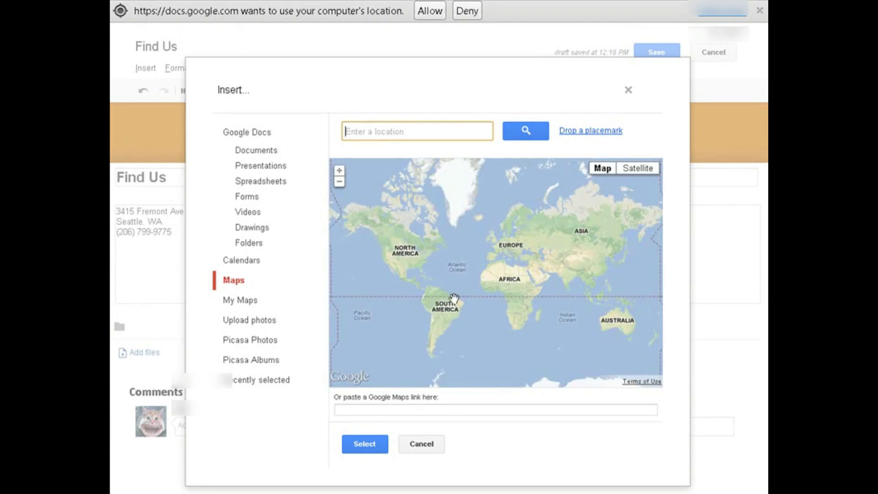
{"action": "key", "text": "Return"}
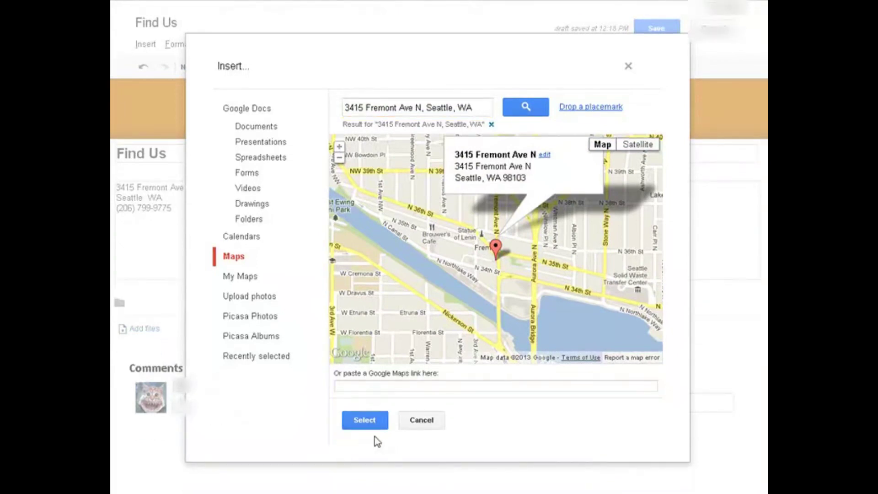
{"action": "left_click", "coordinate": [371, 420]}
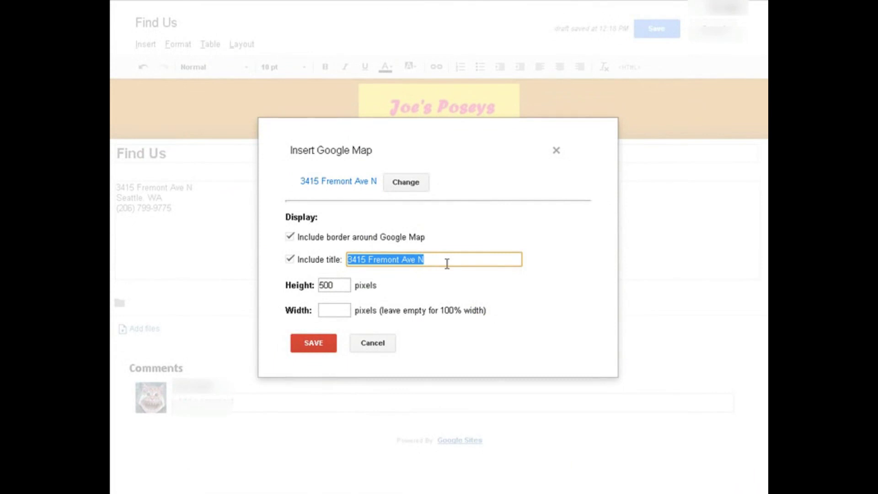
Title the map Joey's Poseys, insert it below the address, and save the Find Us page.
{"action": "type", "text": "Joey's Poseys"}
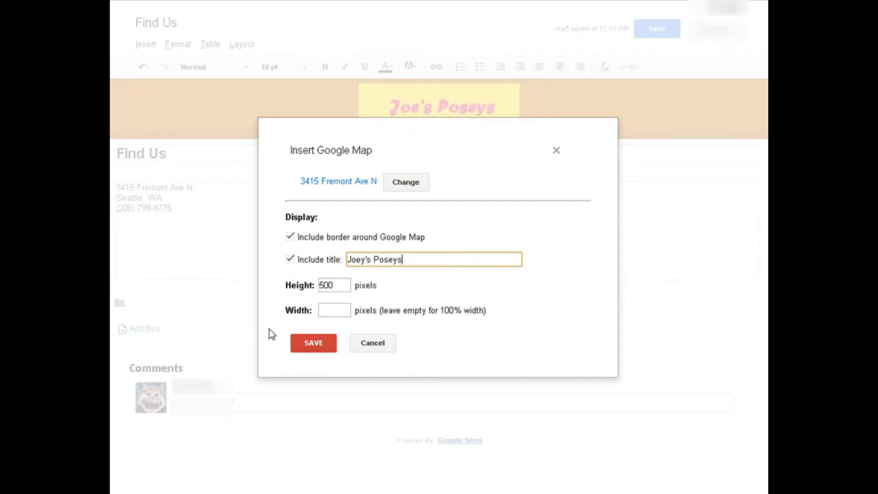
{"action": "left_click", "coordinate": [323, 348]}
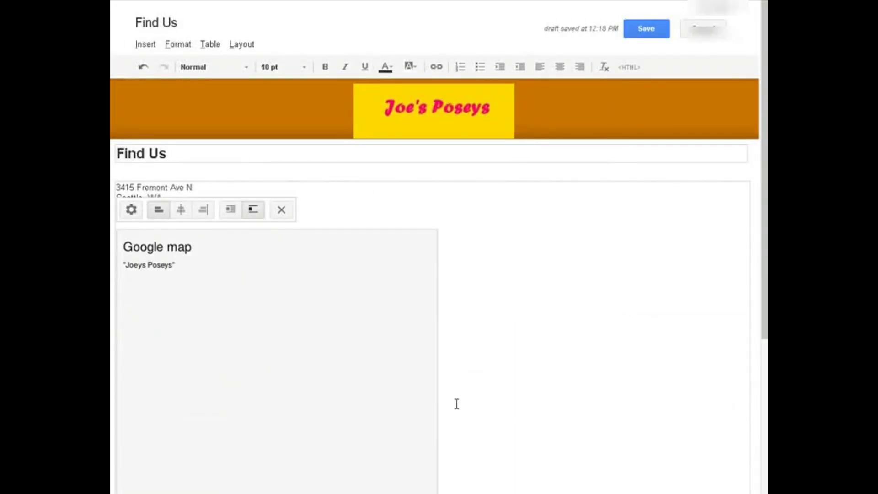
{"action": "scroll", "coordinate": [394, 267], "scroll_direction": "down", "scroll_amount": 3}
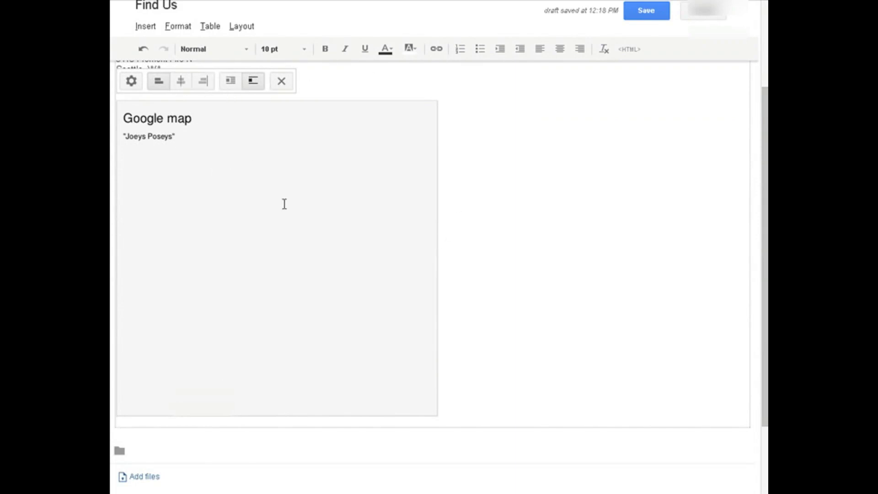
{"action": "scroll", "coordinate": [297, 210], "scroll_direction": "up", "scroll_amount": 3}
{"action": "left_click", "coordinate": [505, 437]}
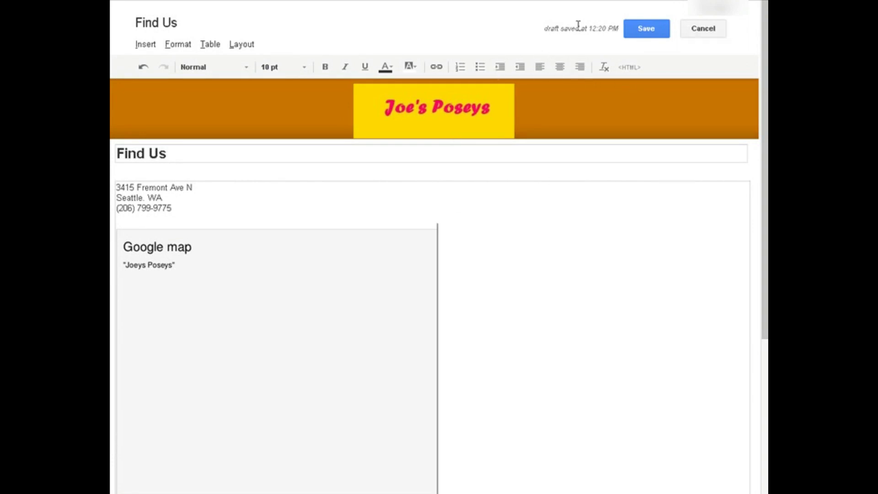
{"action": "left_click", "coordinate": [651, 34]}
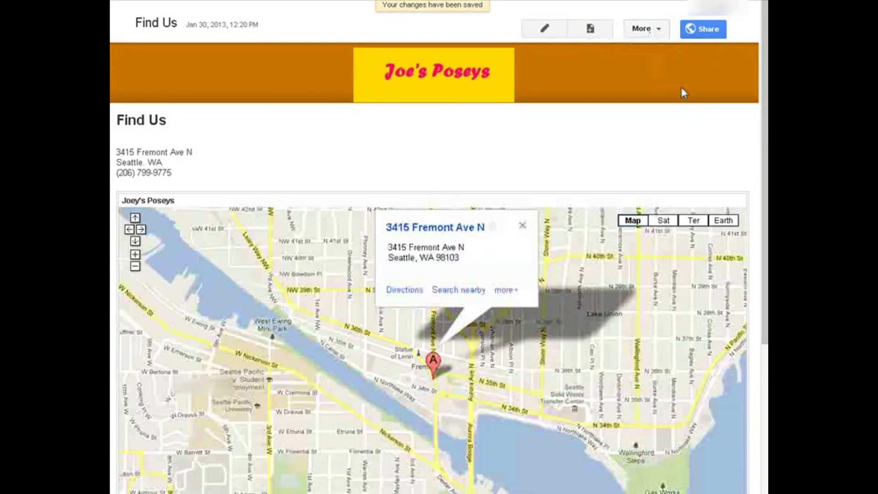
In Find Us page settings, disable comments and set the description to 'Find Us'.
{"action": "left_click", "coordinate": [660, 30]}
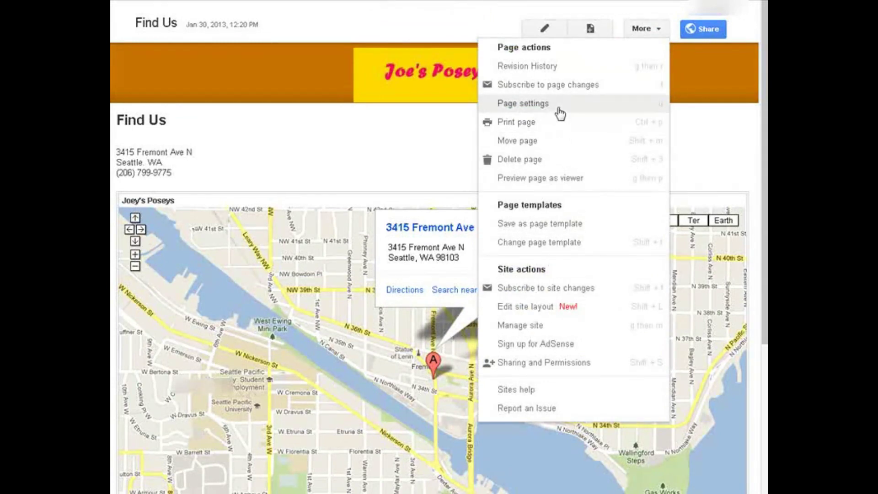
{"action": "left_click", "coordinate": [559, 113]}
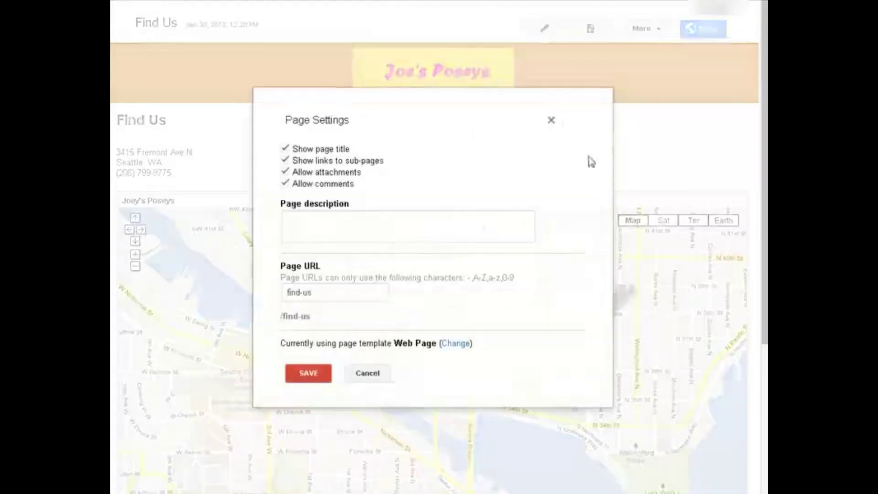
{"action": "left_click", "coordinate": [284, 184]}
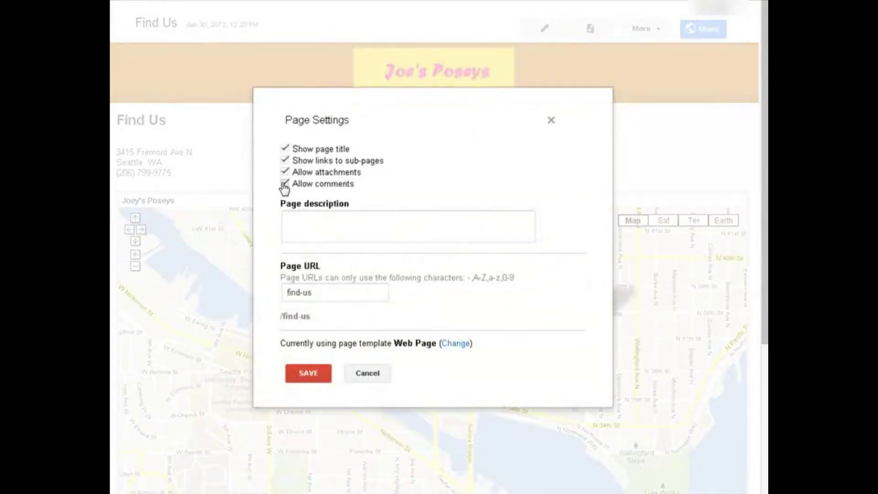
{"action": "left_click", "coordinate": [305, 214]}
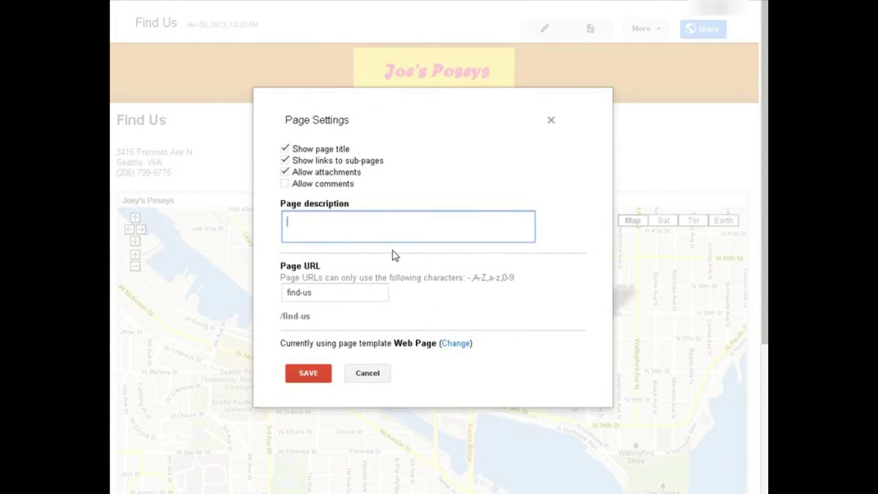
{"action": "type", "text": "Find Us"}
{"action": "left_click", "coordinate": [295, 373]}
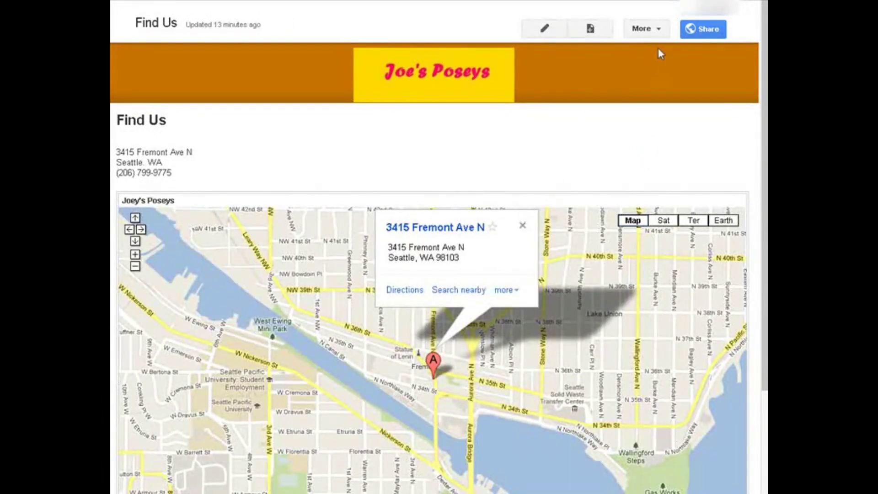
{"action": "left_click", "coordinate": [659, 29]}
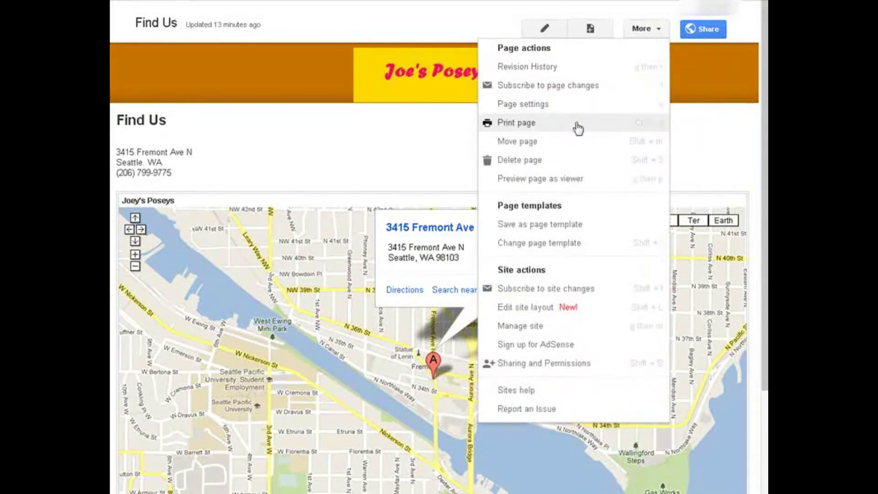
{"action": "left_click", "coordinate": [565, 180]}
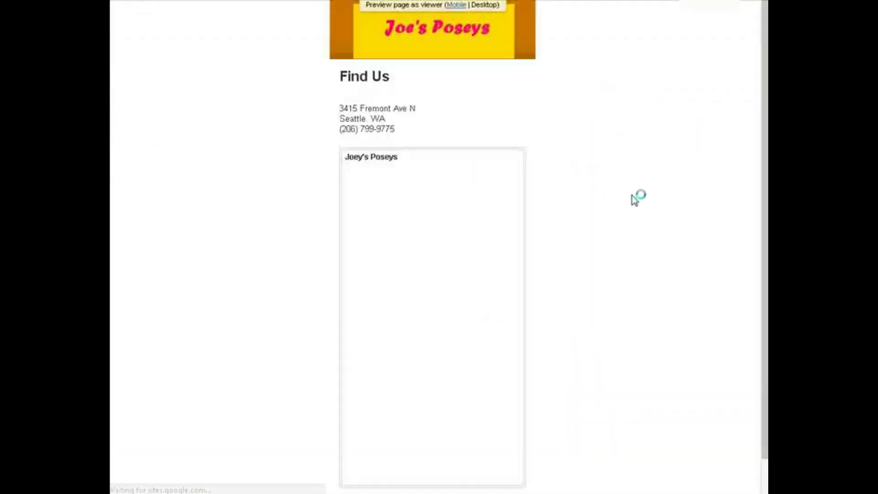
{"action": "left_click", "coordinate": [458, 6]}
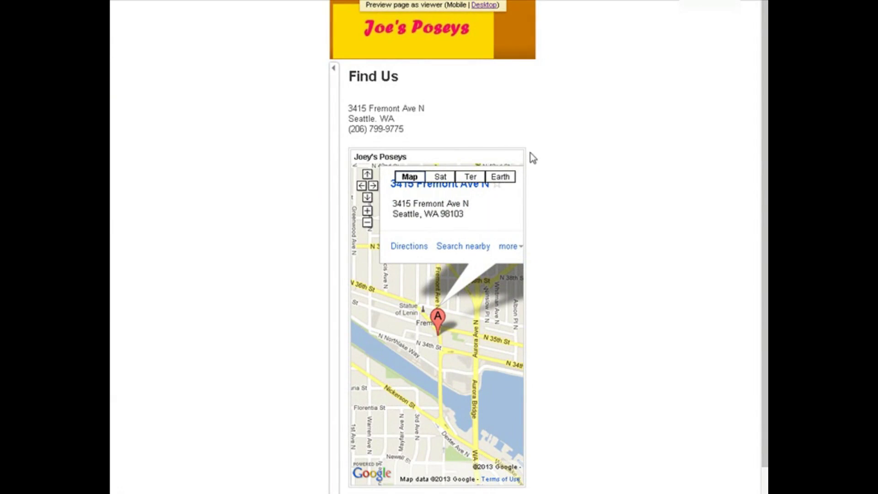
{"action": "scroll", "coordinate": [532, 158], "scroll_direction": "down", "scroll_amount": 1}
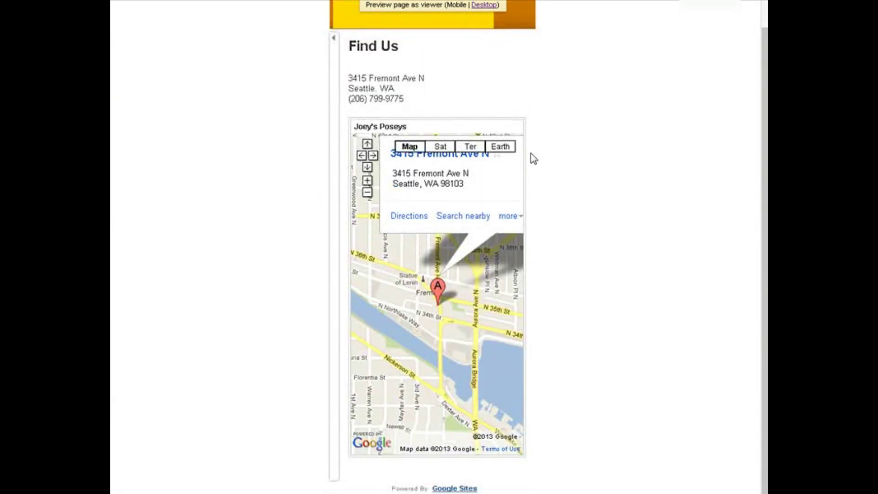
{"action": "scroll", "coordinate": [533, 159], "scroll_direction": "up", "scroll_amount": 1}
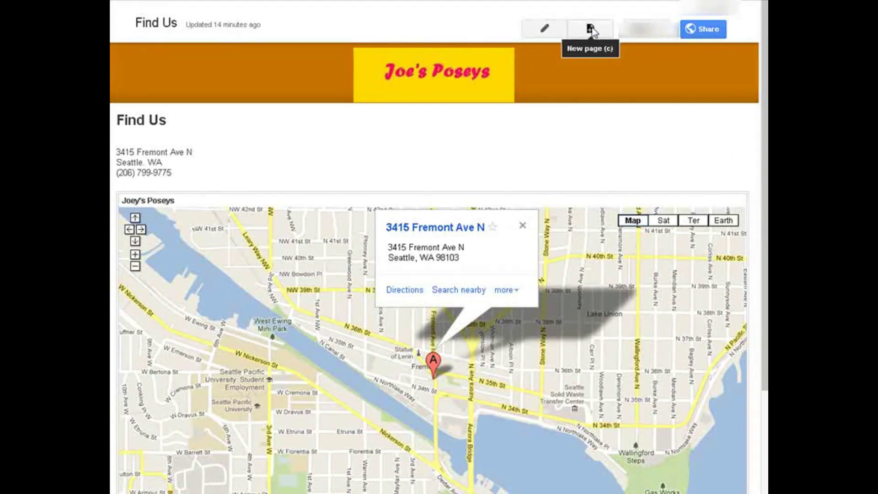
Create a top-level web page named 'Our Staff Members'.
{"action": "left_click", "coordinate": [590, 29]}
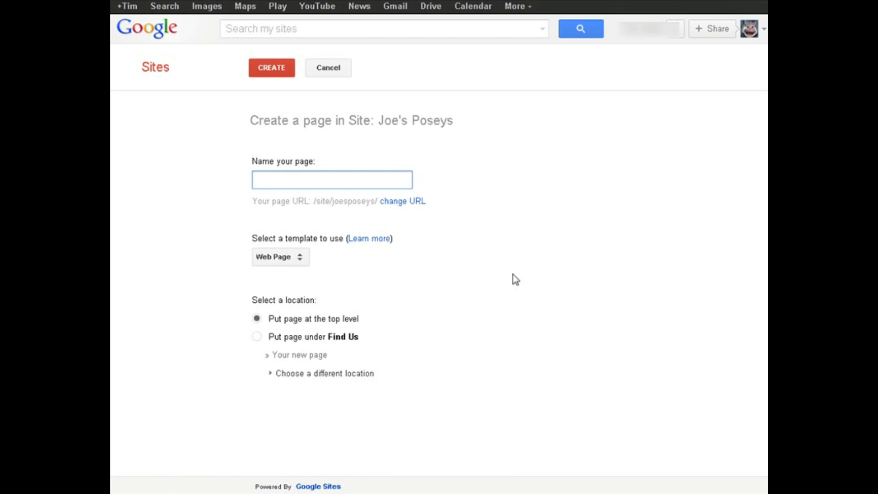
{"action": "type", "text": "Our "}
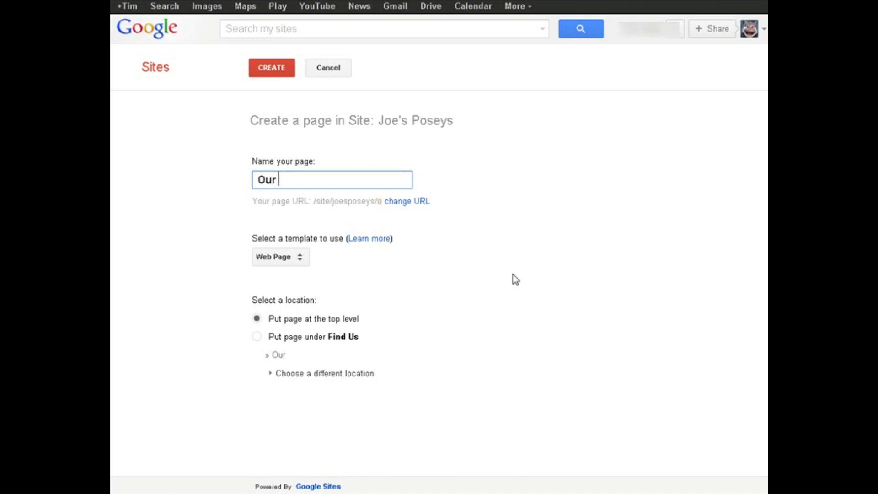
{"action": "type", "text": "Staff M"}
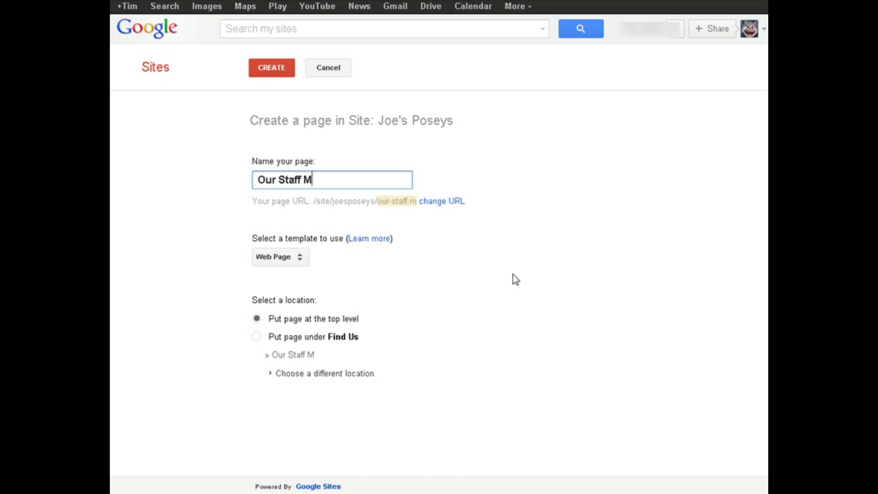
{"action": "type", "text": "embers"}
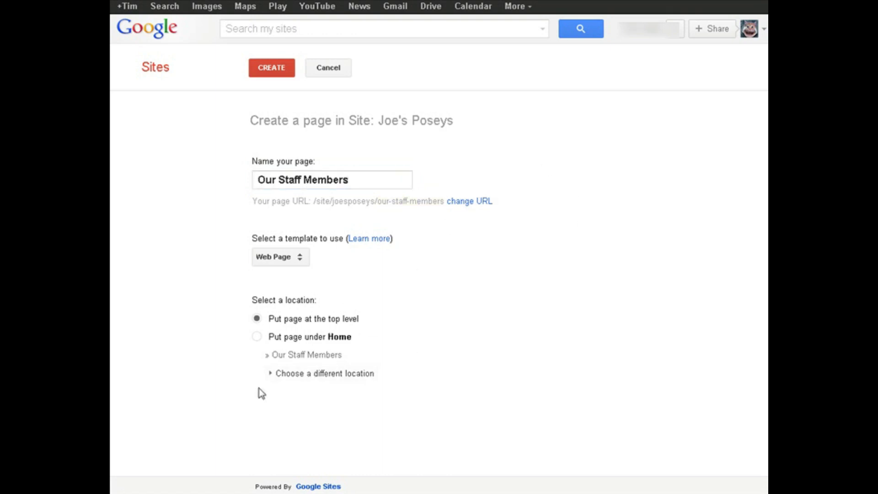
{"action": "left_click", "coordinate": [273, 68]}
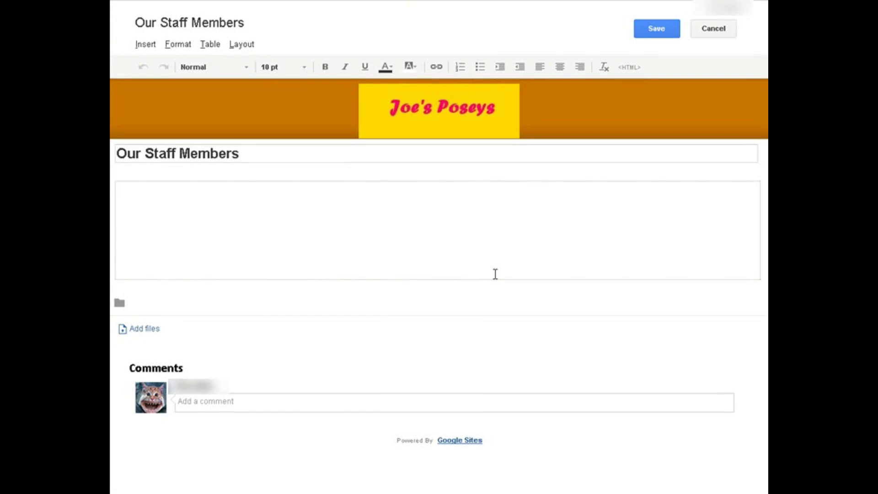
List the owner's name with 'Owner', add a second staff member titled 'Mamager', and save.
{"action": "key", "text": "Return"}
{"action": "type", "text": "Owne"}
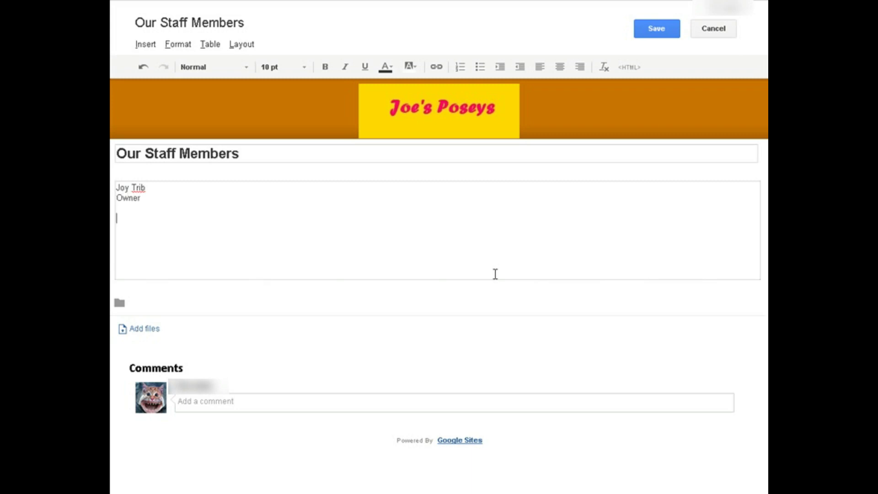
{"action": "type", "text": "r"}
{"action": "key", "text": "Return"}
{"action": "key", "text": "Return"}
{"action": "type", "text": "Monica Geller"}
{"action": "key", "text": "Return"}
{"action": "type", "text": "Mam"}
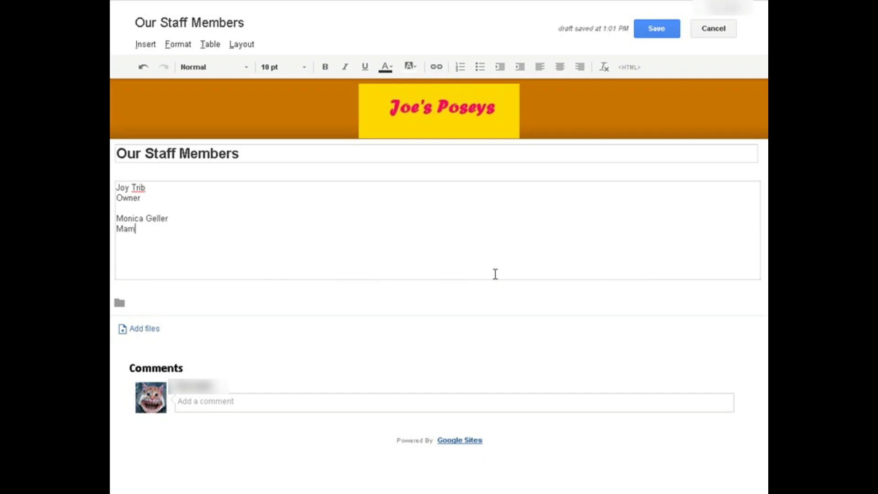
{"action": "type", "text": "ager"}
{"action": "left_click", "coordinate": [657, 29]}
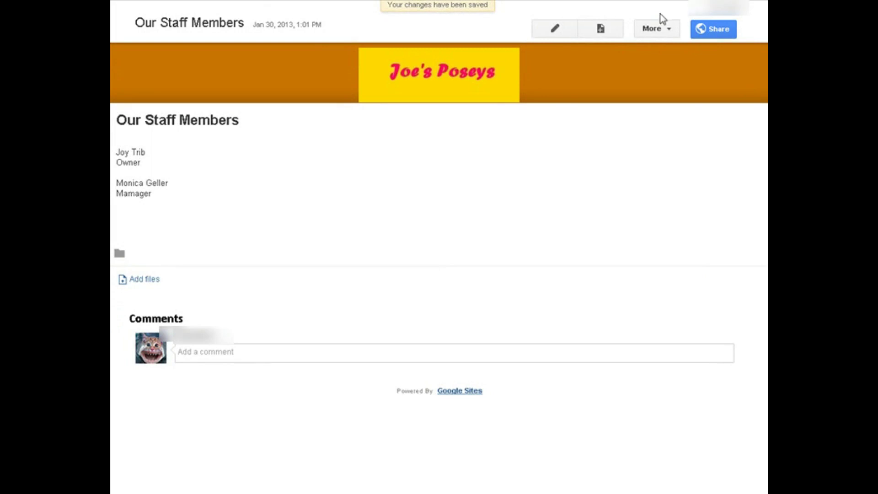
Uncheck Allow comments in the Our Staff Members page settings and save them.
{"action": "left_click", "coordinate": [670, 29]}
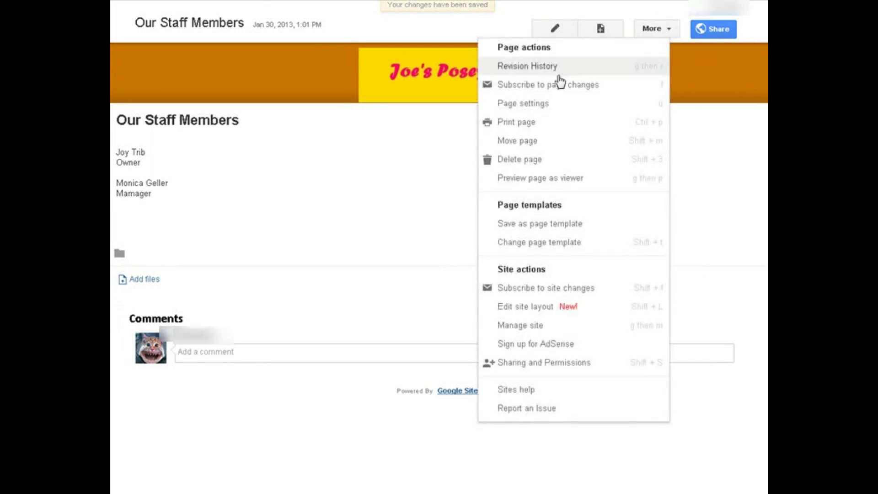
{"action": "left_click", "coordinate": [551, 104]}
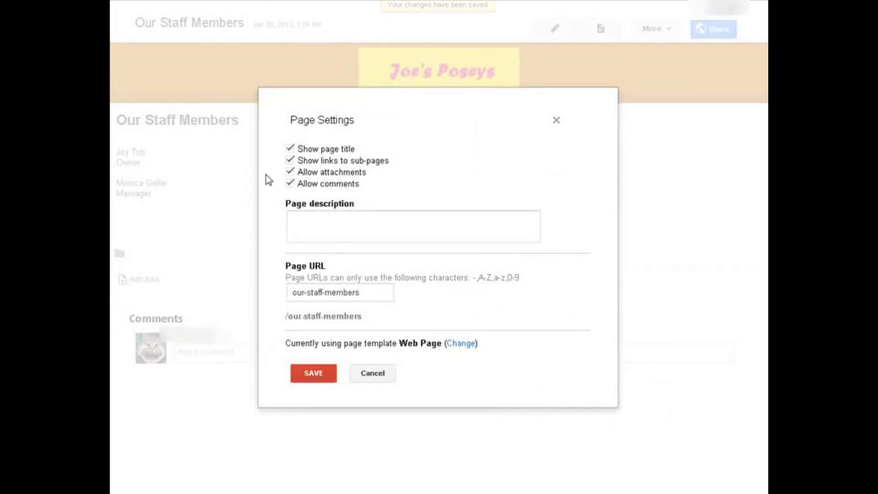
{"action": "left_click", "coordinate": [290, 184]}
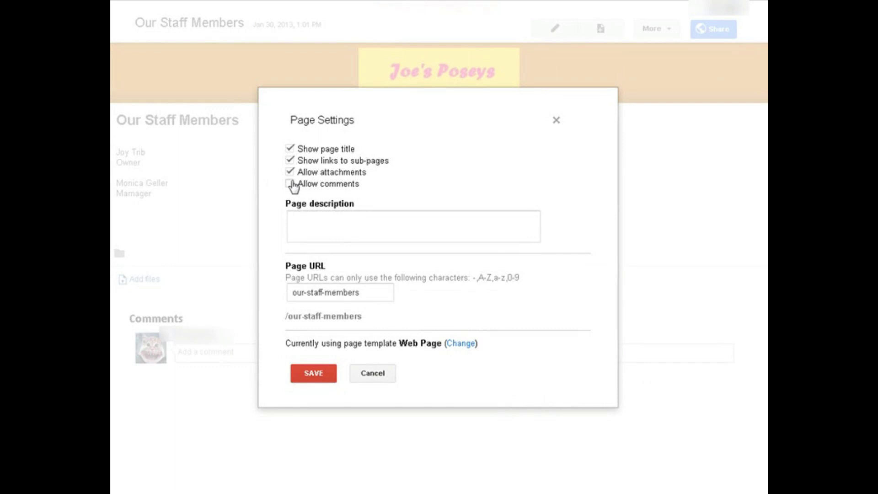
{"action": "left_click", "coordinate": [318, 373]}
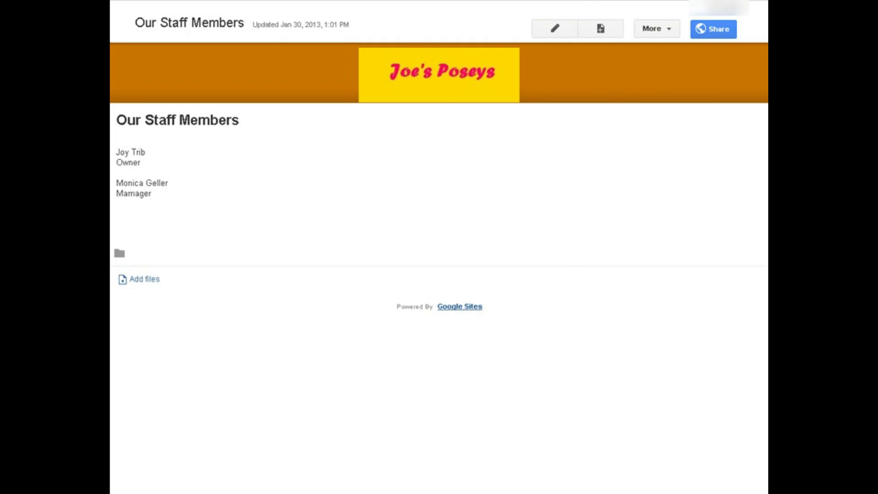
Create a top-level page named 'Announcements' using the Announcements template.
{"action": "left_click", "coordinate": [601, 29]}
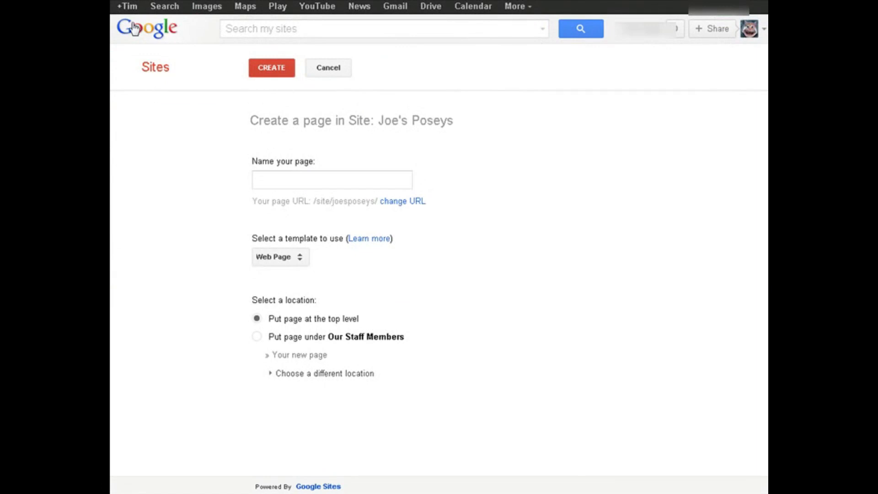
{"action": "left_click", "coordinate": [291, 178]}
{"action": "type", "text": "Announcements"}
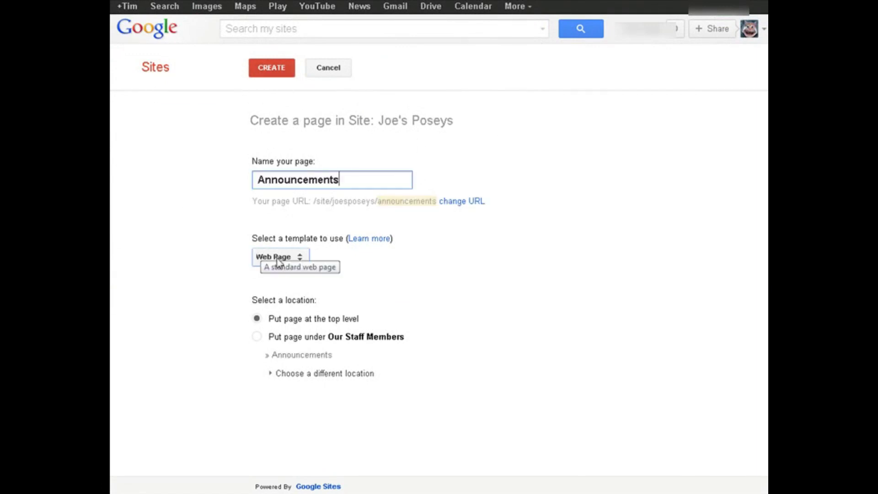
{"action": "left_click", "coordinate": [299, 260]}
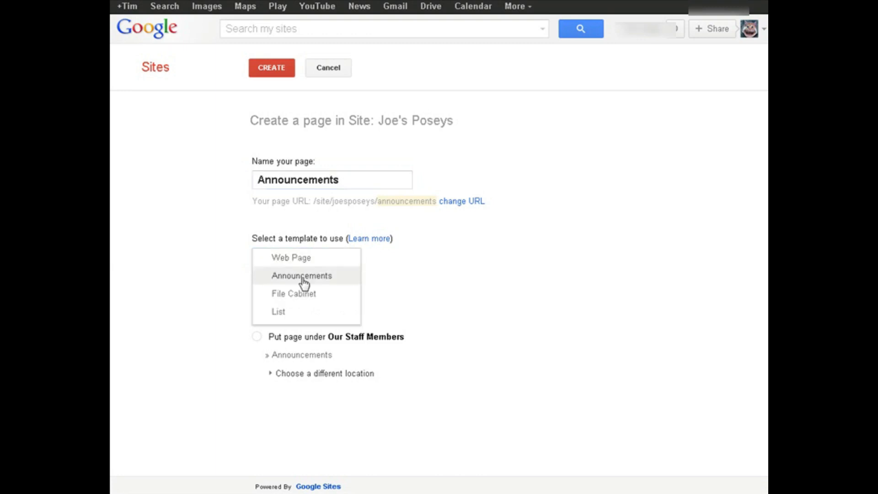
{"action": "left_click", "coordinate": [302, 277]}
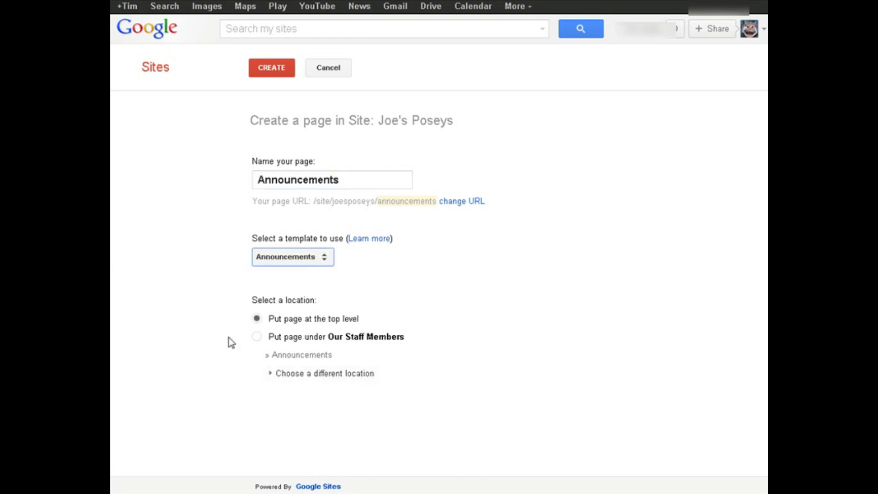
{"action": "left_click", "coordinate": [270, 76]}
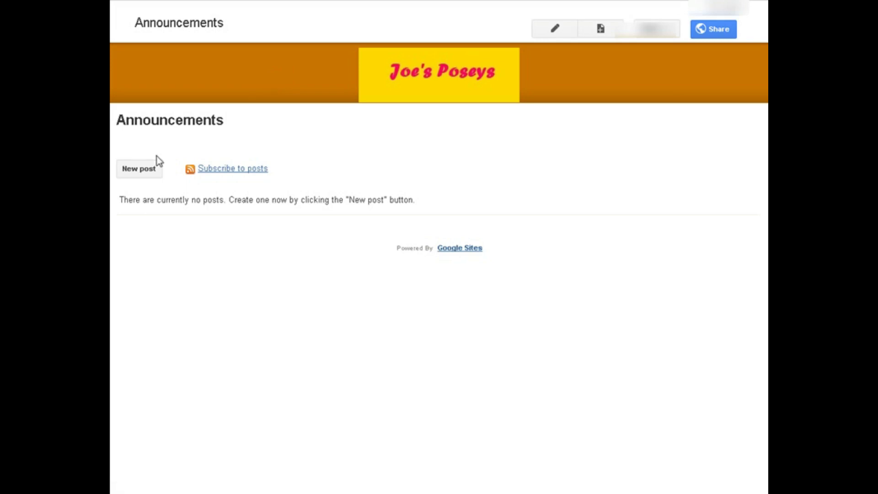
Start a post titled '10% Discount In February - Details Below' with body 'Use the coupon below to get your discount.'.
{"action": "left_click", "coordinate": [151, 173]}
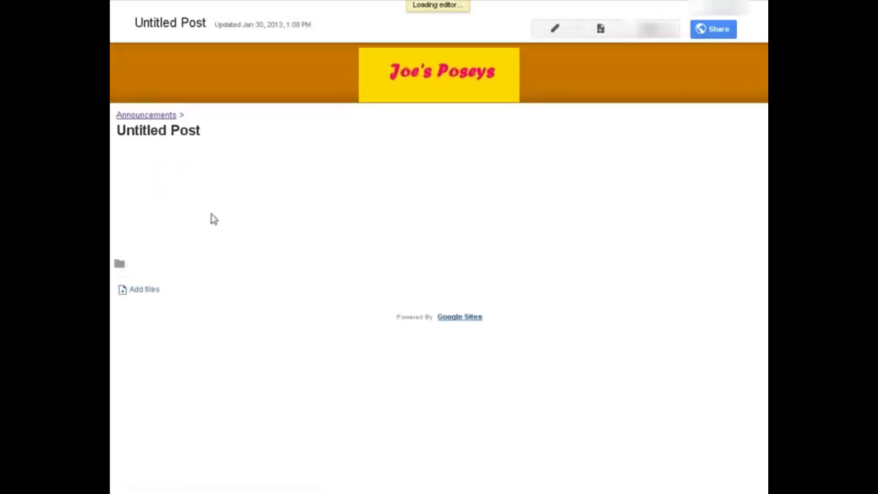
{"action": "left_click_drag", "start_coordinate": [208, 151], "coordinate": [116, 156]}
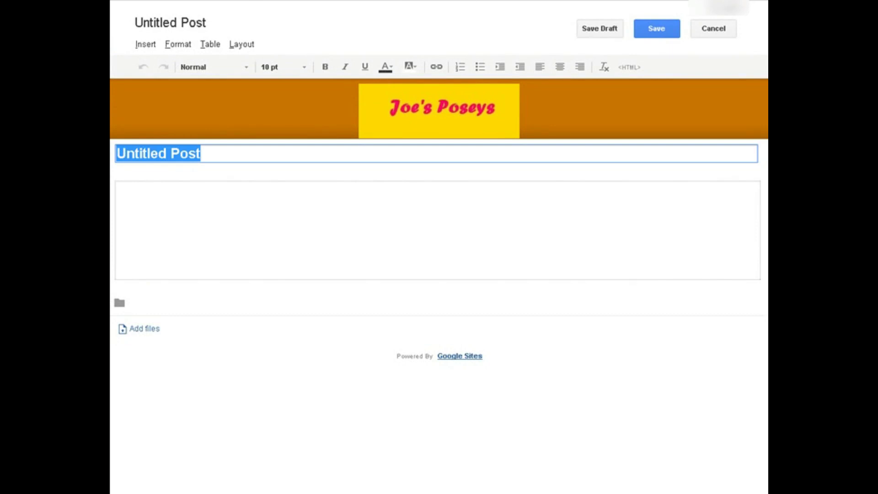
{"action": "type", "text": "10"}
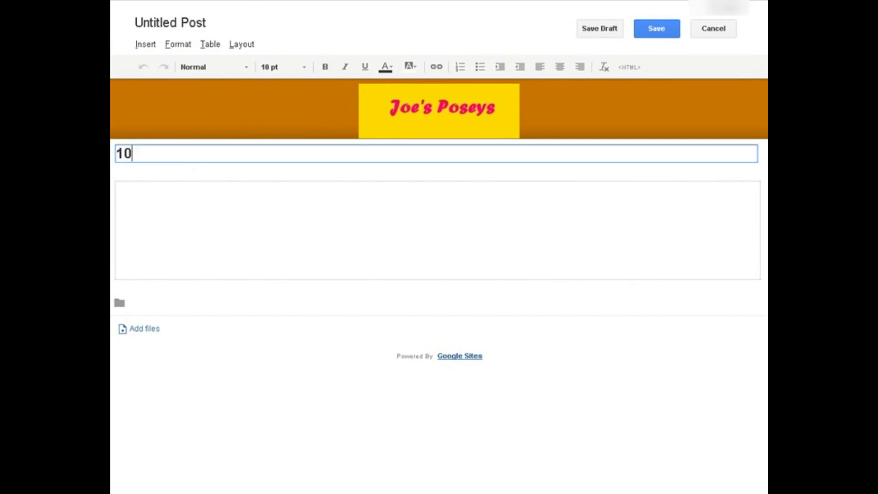
{"action": "type", "text": "% Discount I"}
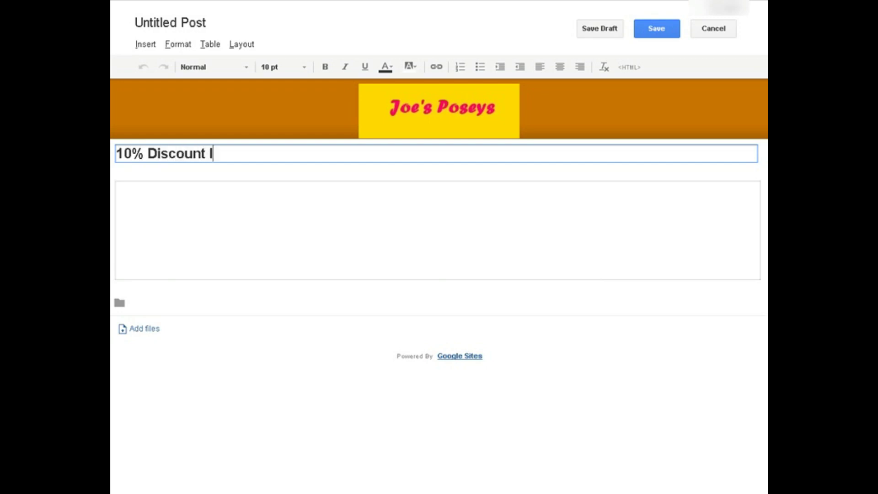
{"action": "type", "text": "n February - Details "}
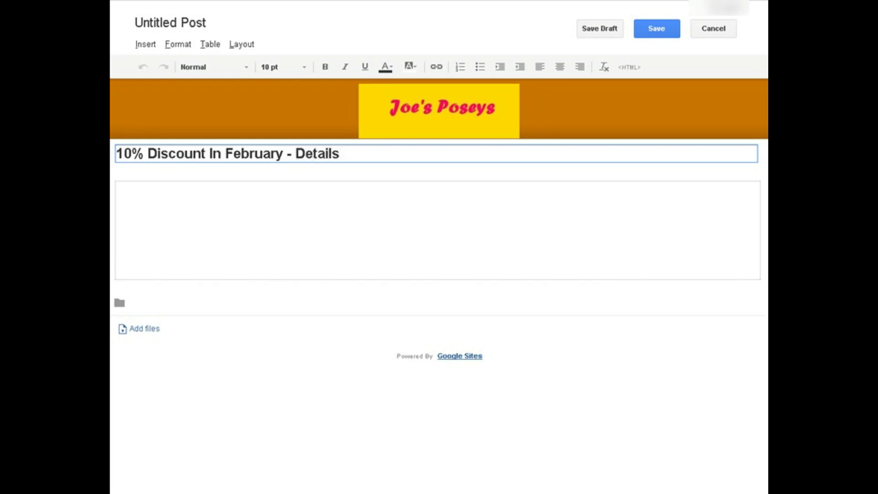
{"action": "type", "text": "Below"}
{"action": "left_click", "coordinate": [117, 187]}
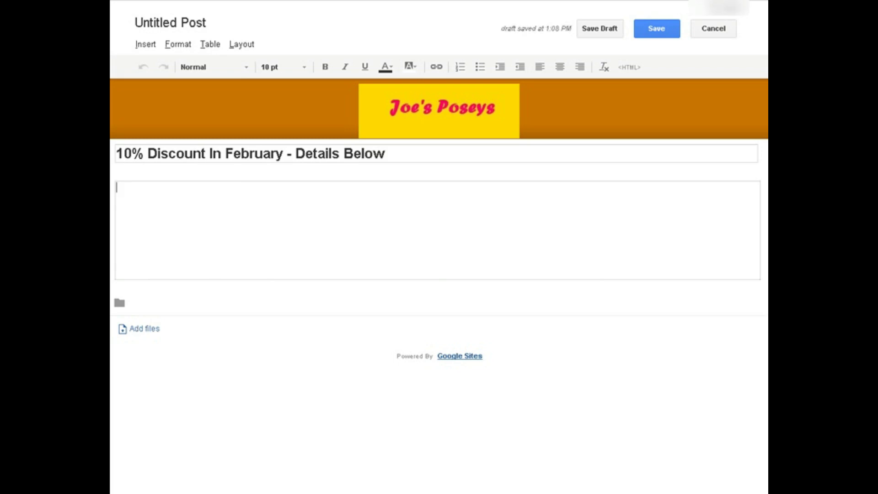
{"action": "type", "text": "Use the coupon below to get your discount."}
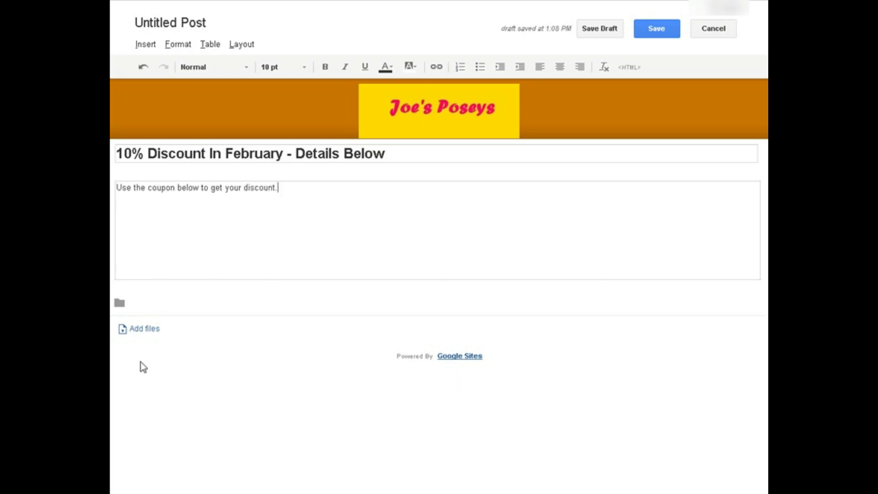
Upload coupon.jpg as an attachment to the announcement post.
{"action": "left_click", "coordinate": [145, 338]}
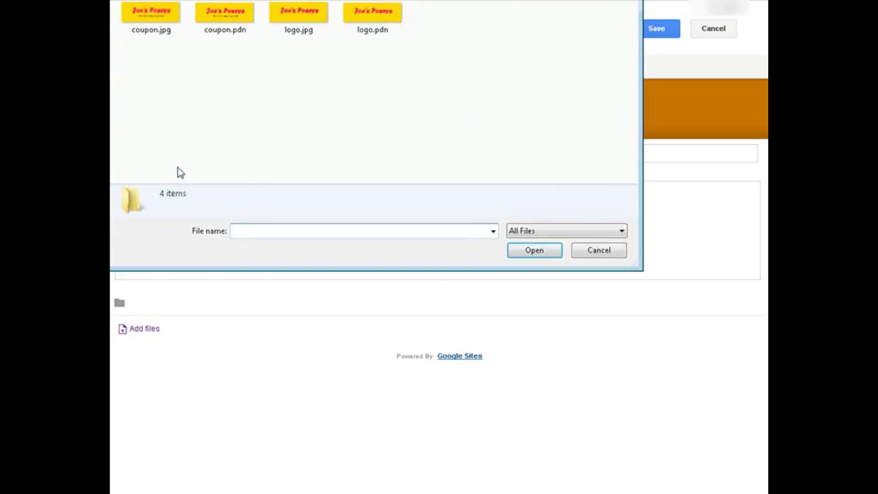
{"action": "left_click", "coordinate": [146, 23]}
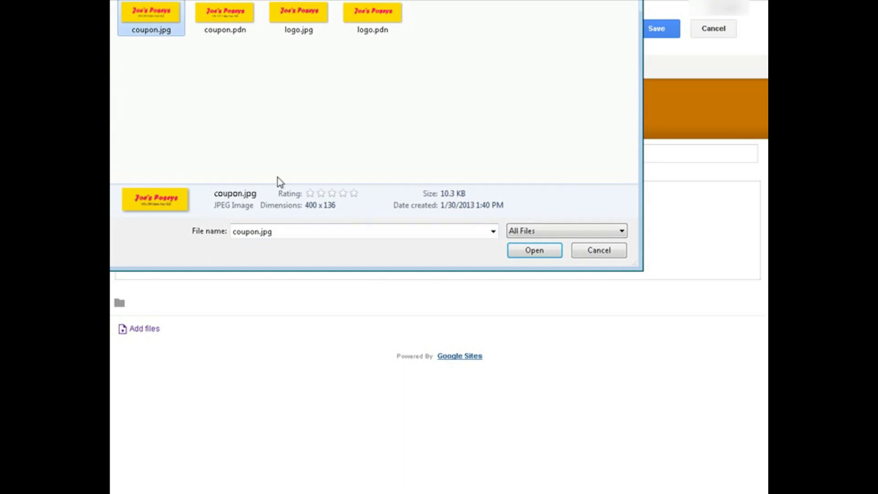
{"action": "left_click", "coordinate": [526, 250]}
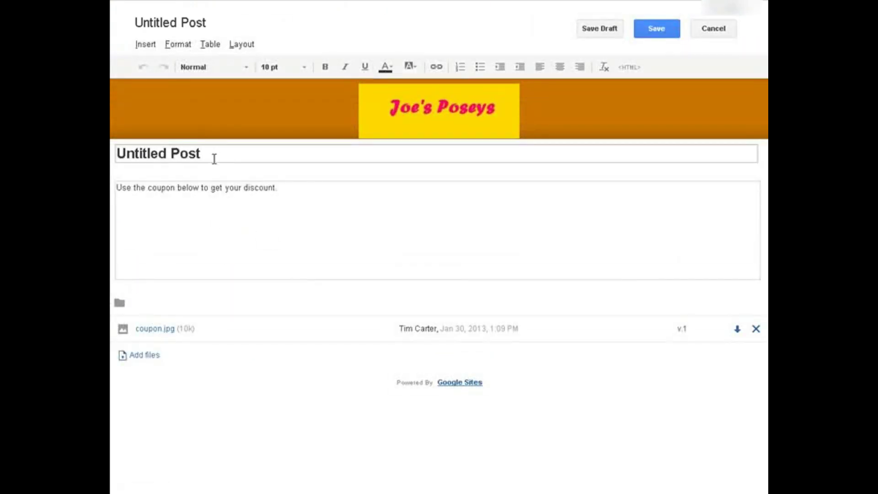
Replace the post title with '10% Discount In February.' and publish the post.
{"action": "left_click", "coordinate": [214, 159]}
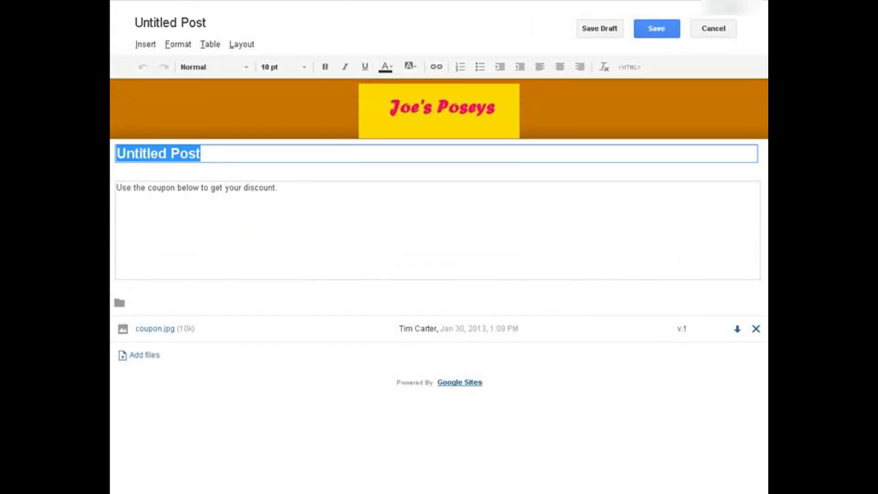
{"action": "key", "text": "BackSpace"}
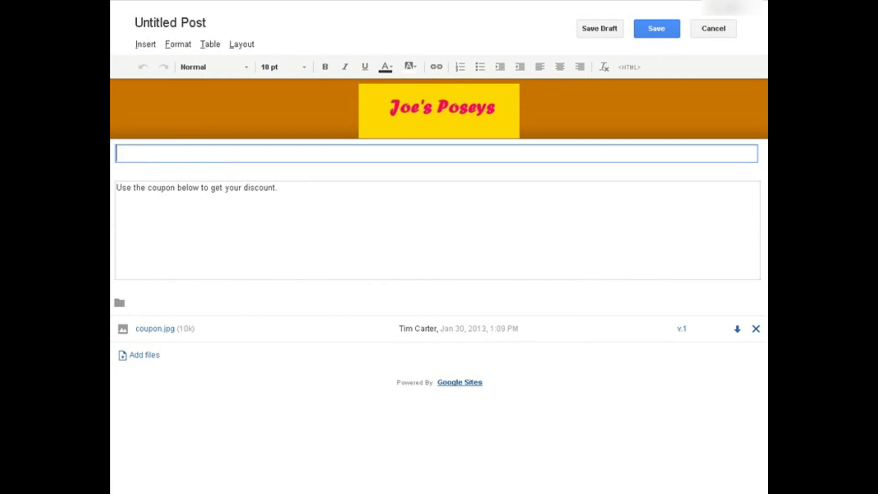
{"action": "type", "text": "10% Dis"}
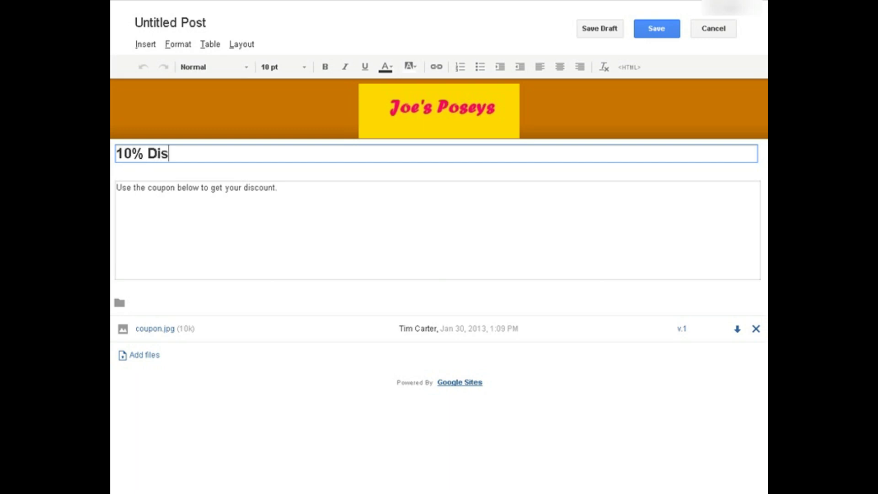
{"action": "type", "text": "count In February."}
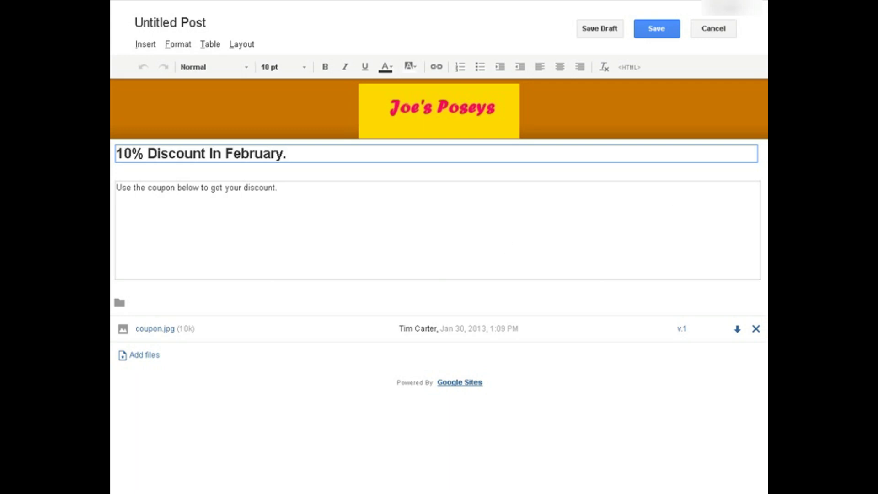
{"action": "left_click", "coordinate": [656, 29]}
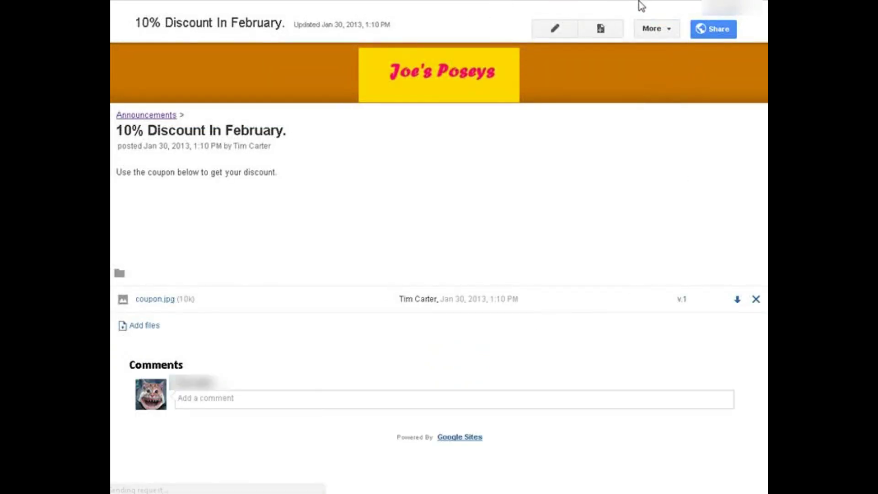
Preview the post in the mobile visitor layout, check the coupon.jpg attachment, then close the preview.
{"action": "left_click", "coordinate": [667, 29]}
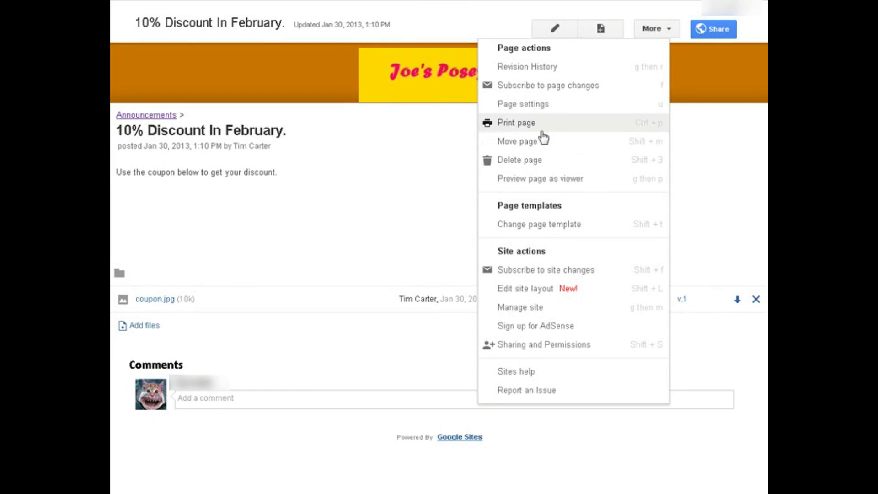
{"action": "left_click", "coordinate": [537, 181]}
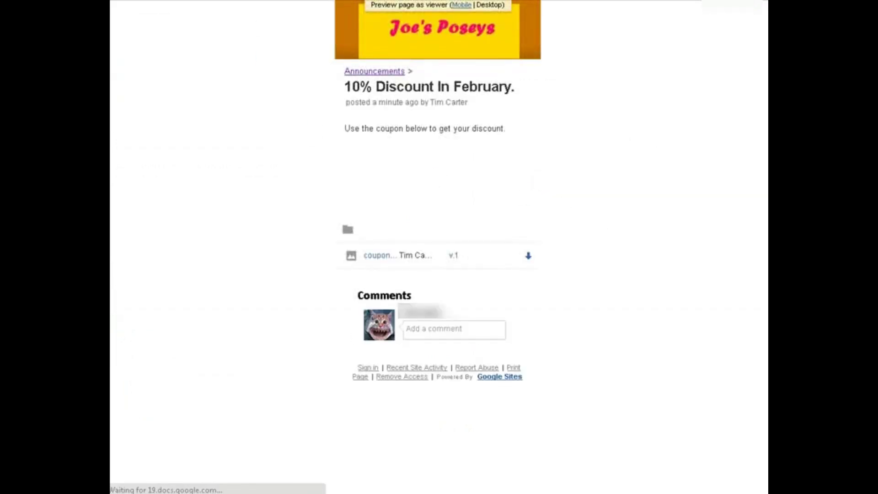
{"action": "left_click", "coordinate": [459, 7]}
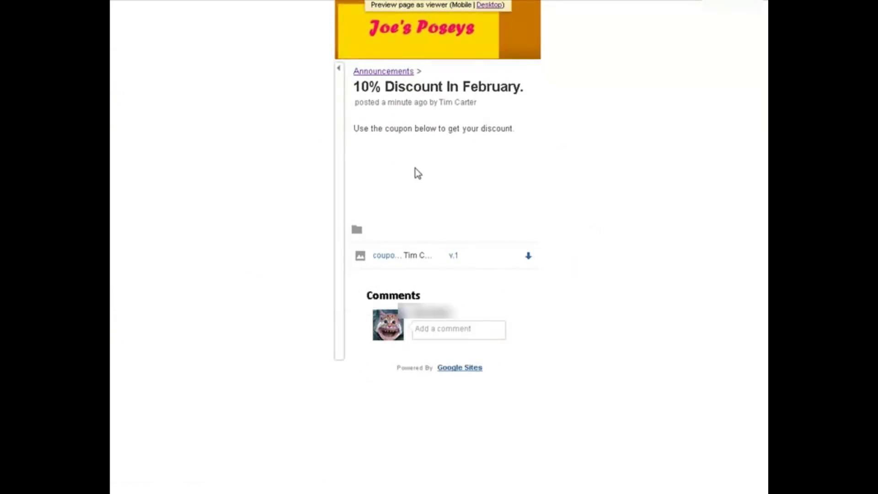
{"action": "left_click", "coordinate": [395, 256]}
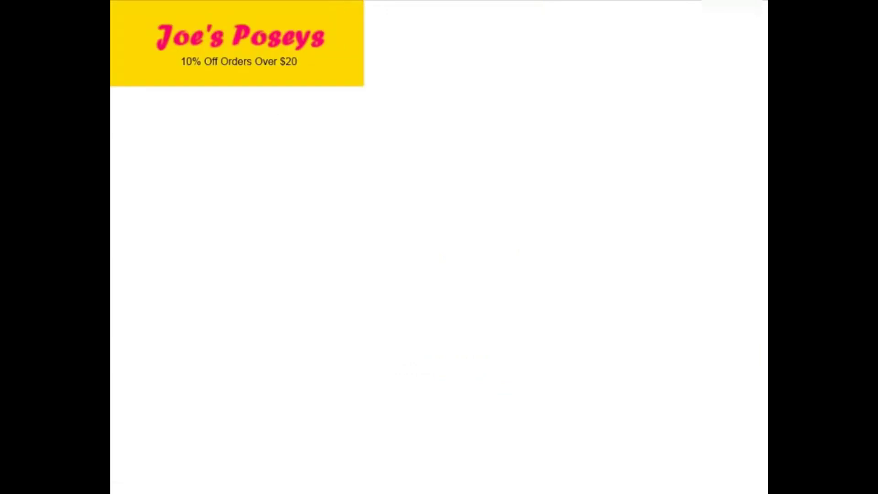
{"action": "key", "text": "alt+Left"}
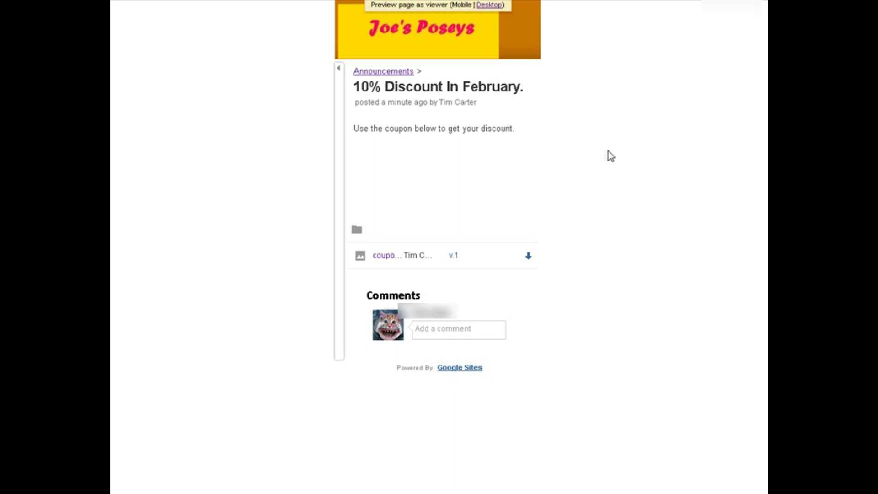
{"action": "key", "text": "ctrl+w"}
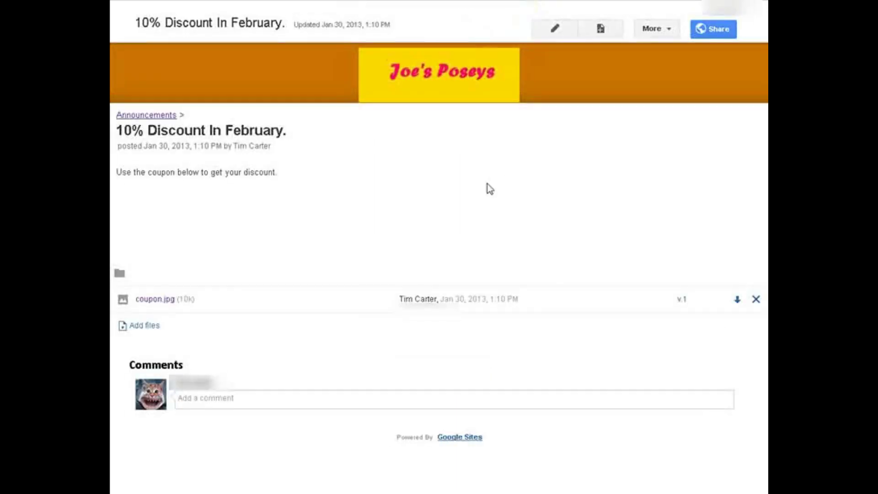
Disable comments on the discount post and set its page description to 'Announcements'.
{"action": "left_click", "coordinate": [665, 28]}
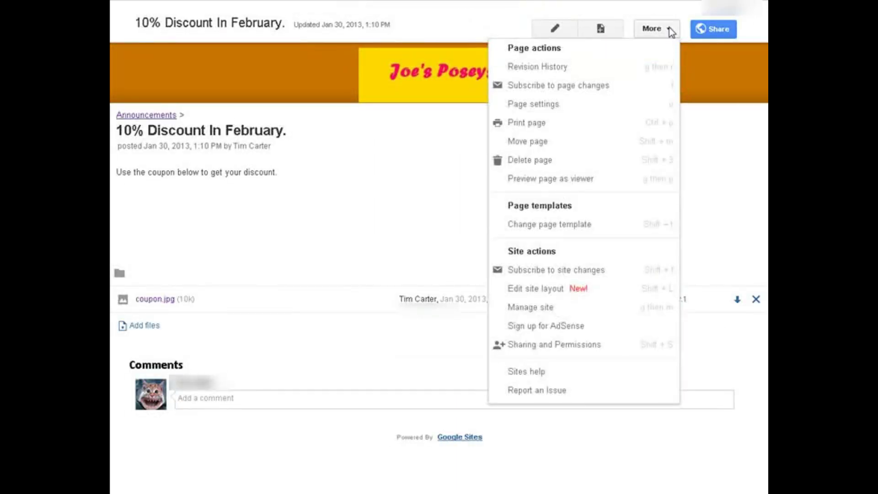
{"action": "left_click", "coordinate": [566, 105]}
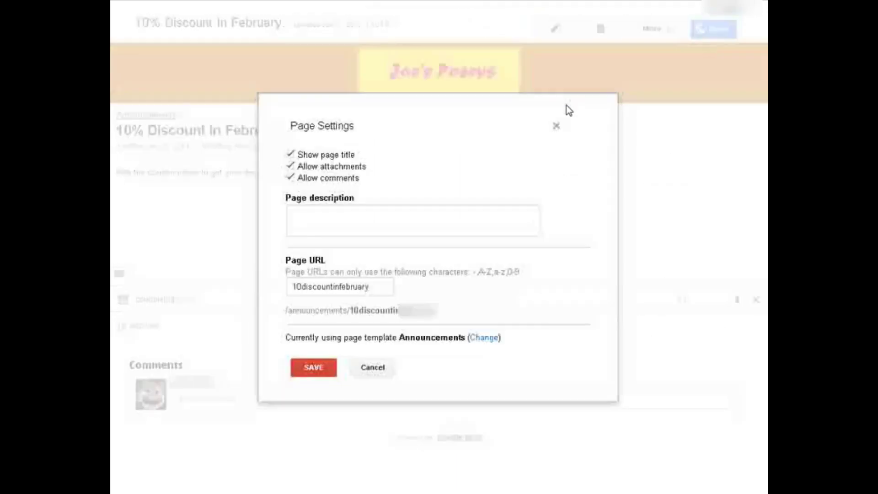
{"action": "left_click", "coordinate": [289, 179]}
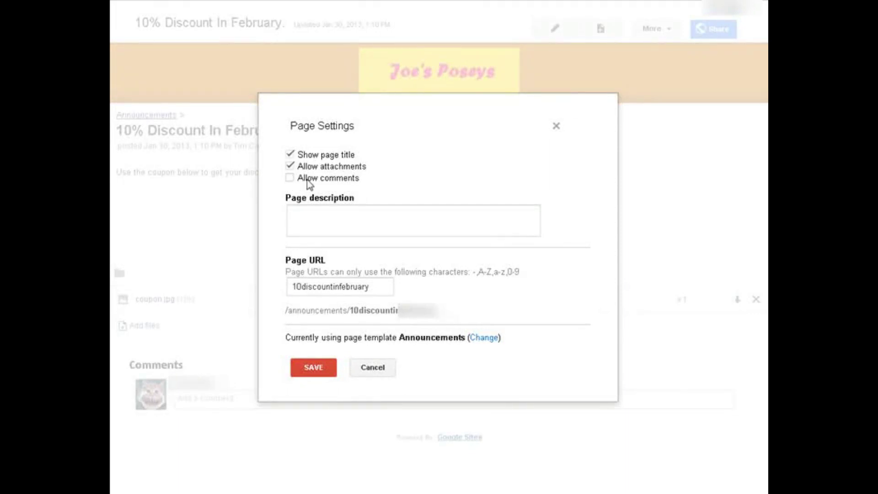
{"action": "left_click", "coordinate": [348, 221]}
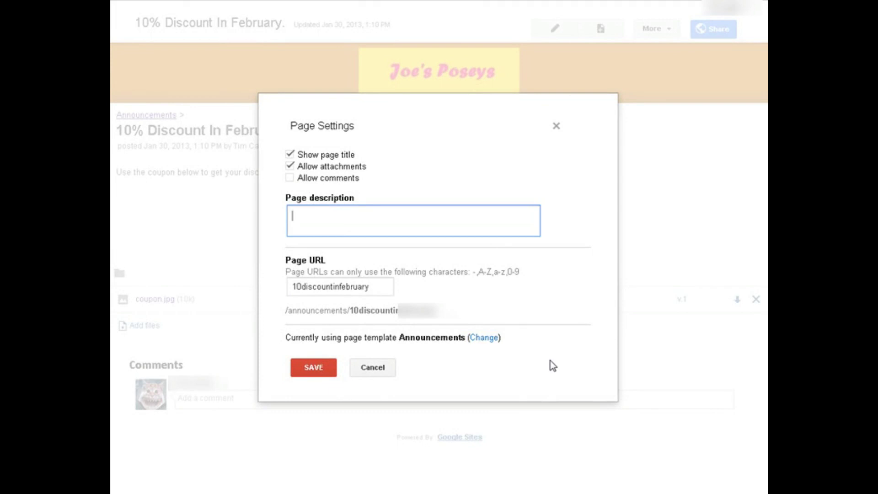
{"action": "type", "text": "Announcements"}
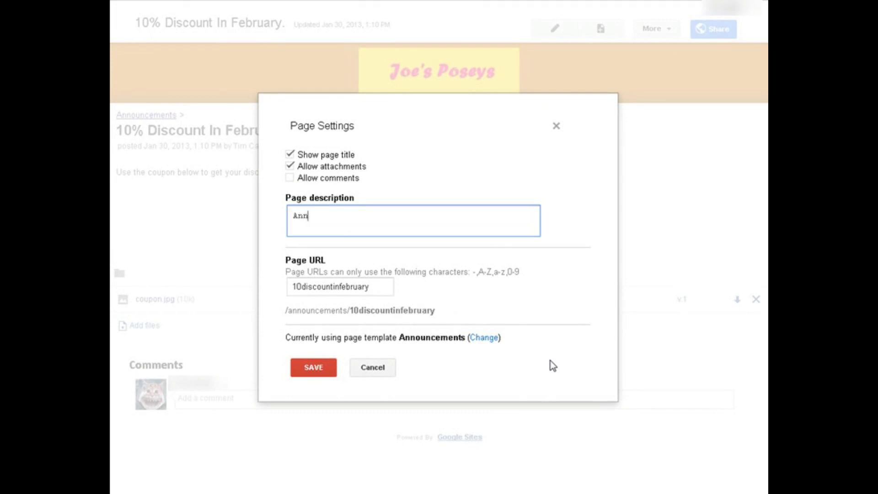
{"action": "left_click", "coordinate": [320, 366]}
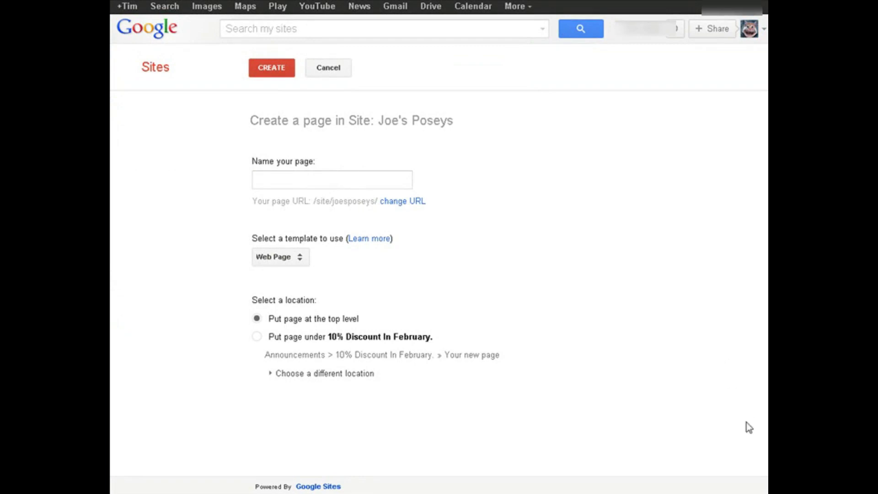
Create a top-level page named 'Download Files' using the File Cabinet template.
{"action": "left_click", "coordinate": [303, 260]}
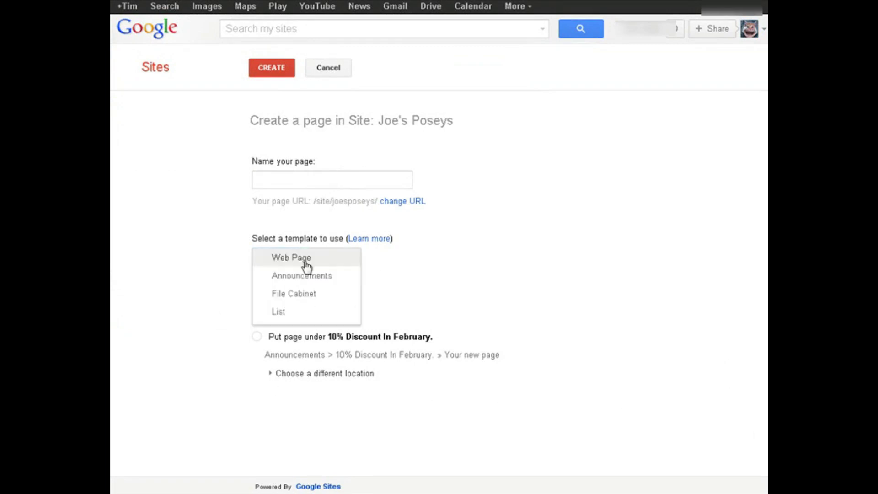
{"action": "left_click", "coordinate": [523, 226]}
{"action": "left_click", "coordinate": [294, 180]}
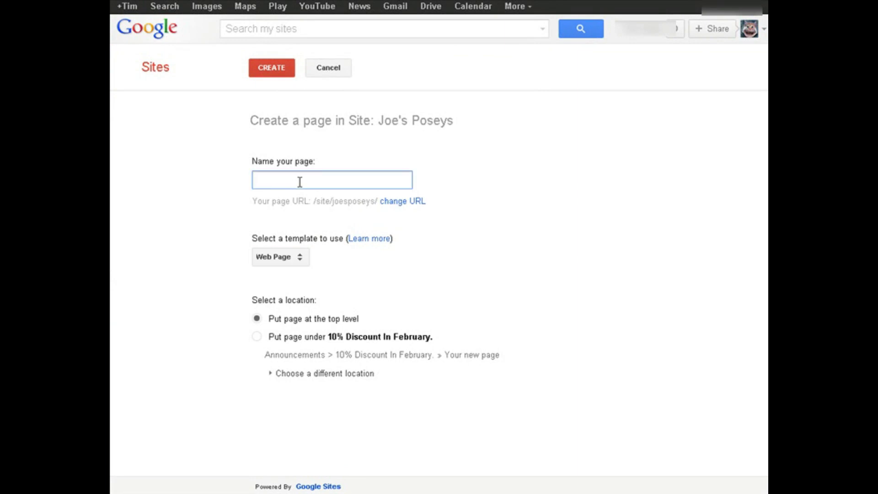
{"action": "type", "text": "File Cabinet"}
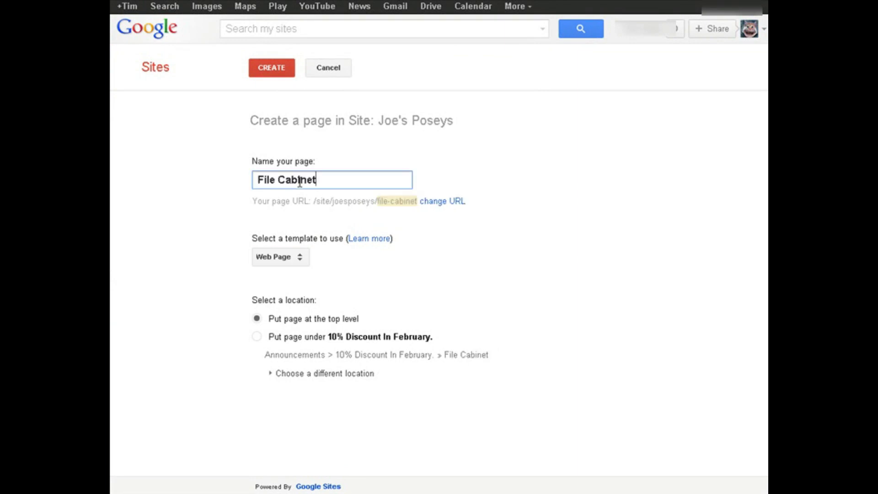
{"action": "key", "text": "BackSpace"}
{"action": "key", "text": "BackSpace"}
{"action": "key", "text": "BackSpace"}
{"action": "key", "text": "BackSpace"}
{"action": "key", "text": "BackSpace"}
{"action": "key", "text": "BackSpace"}
{"action": "key", "text": "BackSpace"}
{"action": "key", "text": "BackSpace"}
{"action": "key", "text": "BackSpace"}
{"action": "key", "text": "BackSpace"}
{"action": "key", "text": "BackSpace"}
{"action": "key", "text": "BackSpace"}
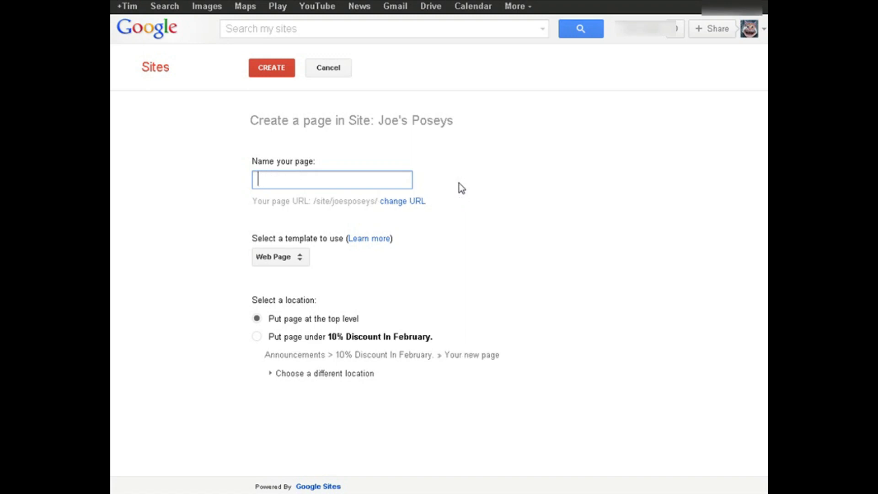
{"action": "type", "text": "Downl"}
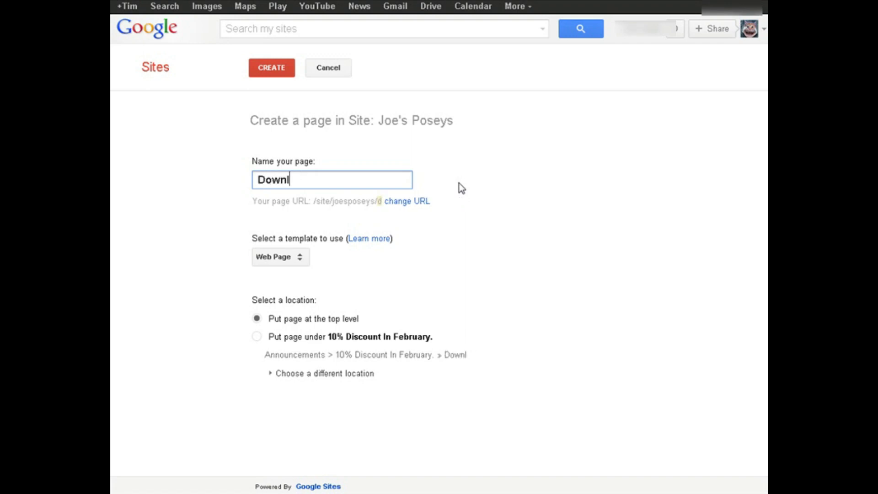
{"action": "type", "text": "oad Files"}
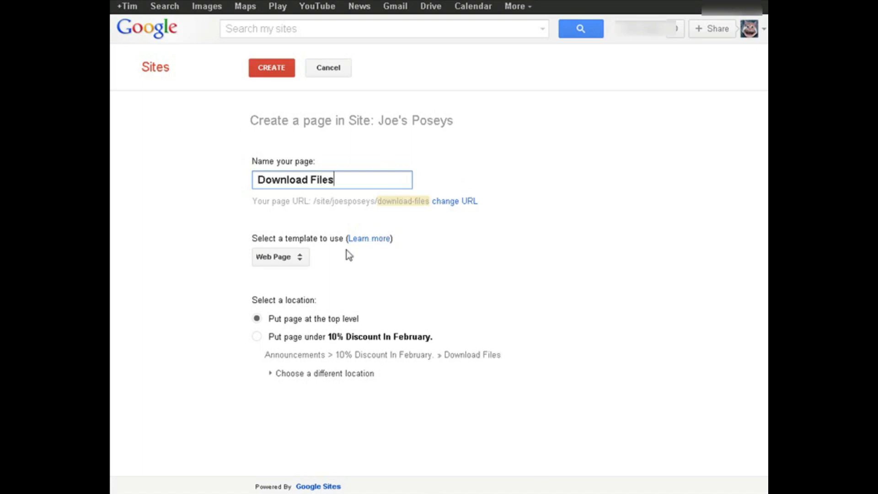
{"action": "left_click", "coordinate": [302, 259]}
{"action": "left_click", "coordinate": [311, 295]}
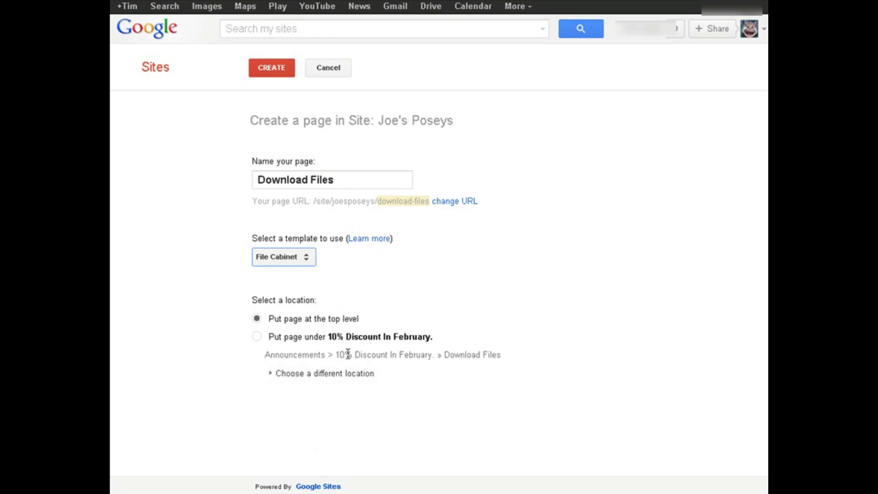
{"action": "left_click", "coordinate": [253, 70]}
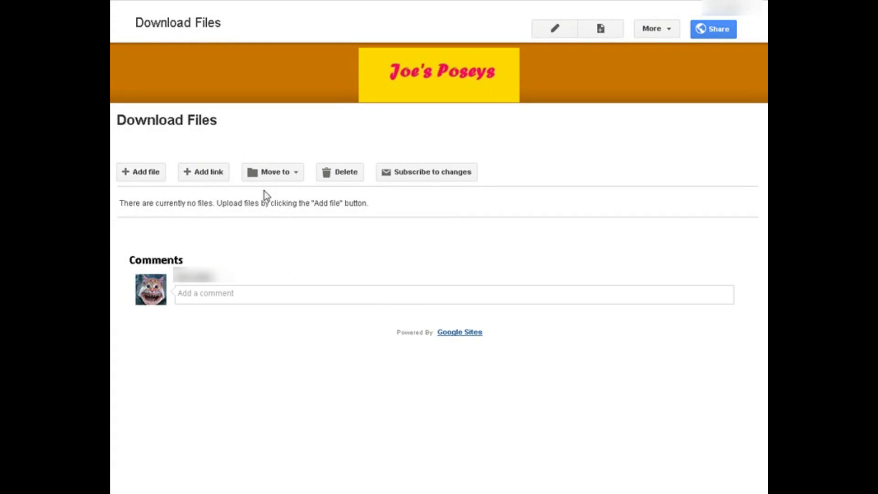
Upload coupon.jpg into the Download Files file cabinet.
{"action": "left_click", "coordinate": [144, 172]}
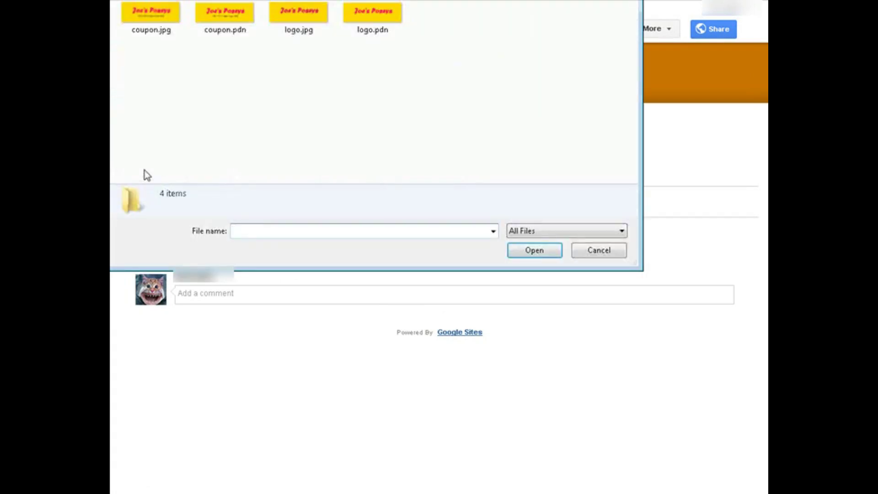
{"action": "left_click", "coordinate": [138, 18]}
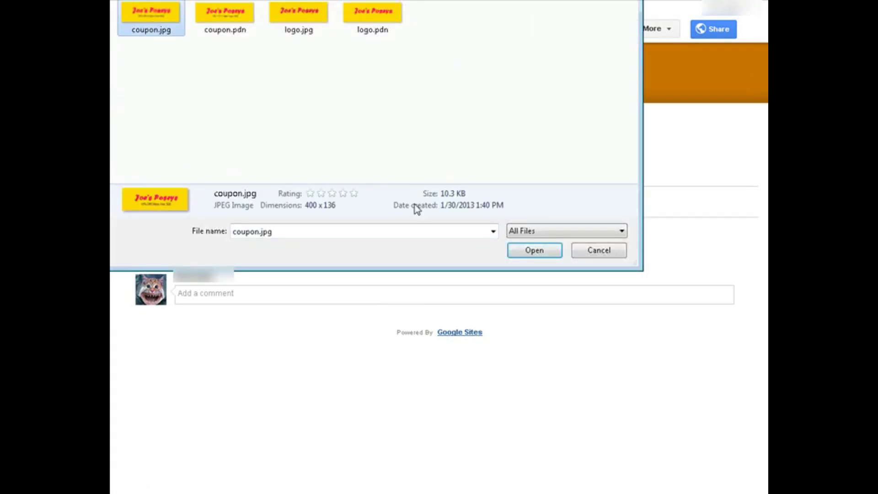
{"action": "left_click", "coordinate": [521, 250]}
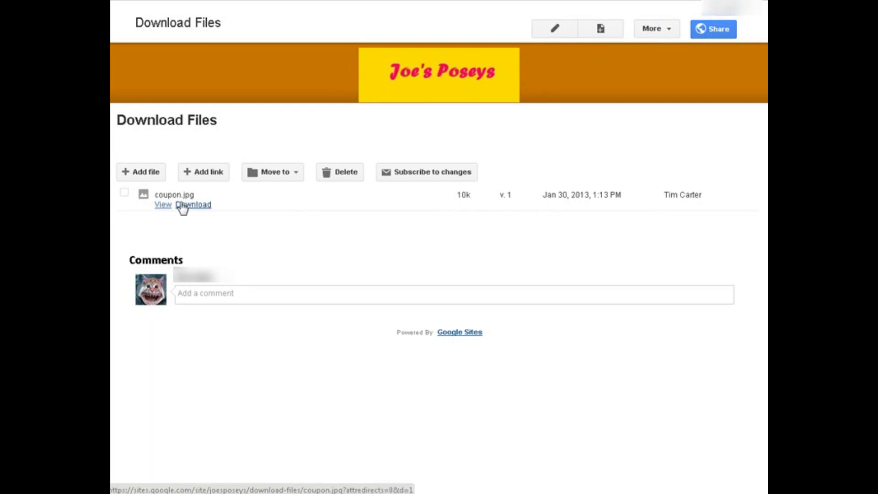
{"action": "left_click", "coordinate": [202, 173]}
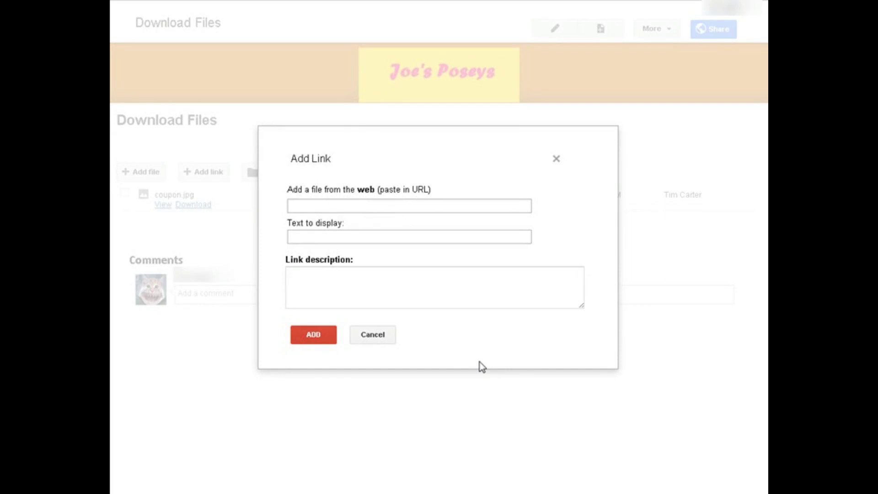
{"action": "left_click", "coordinate": [309, 204]}
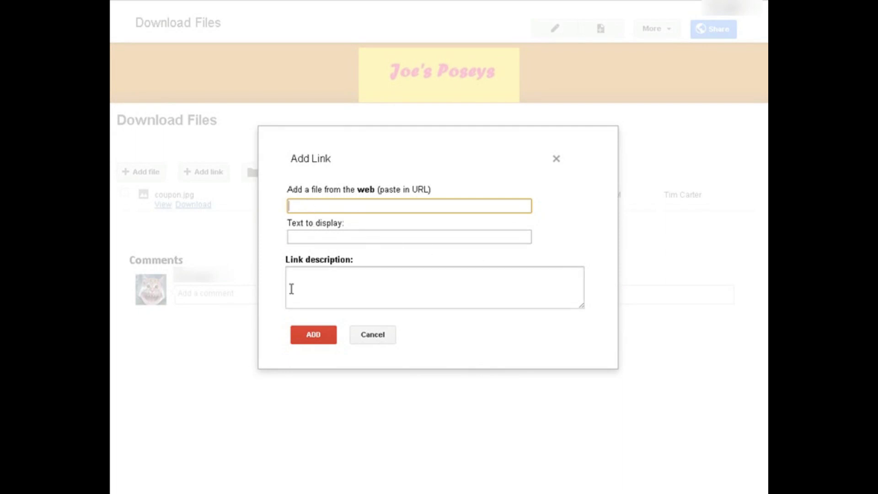
{"action": "left_click", "coordinate": [371, 335]}
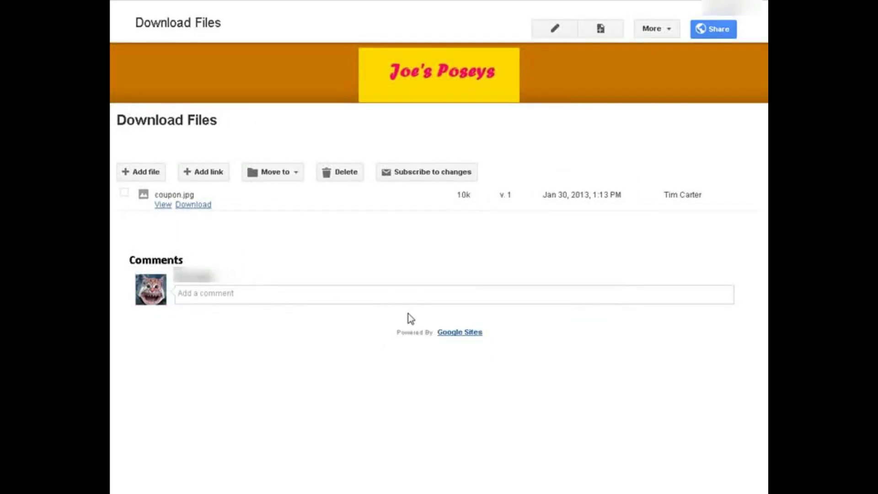
Add the line 'Below are some files you can download.' to the Download Files page and save.
{"action": "left_click", "coordinate": [565, 29]}
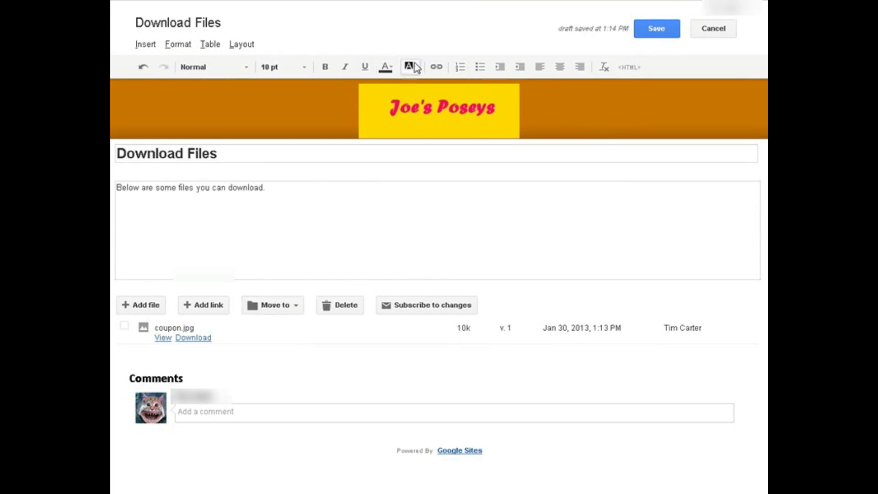
{"action": "left_click", "coordinate": [656, 28]}
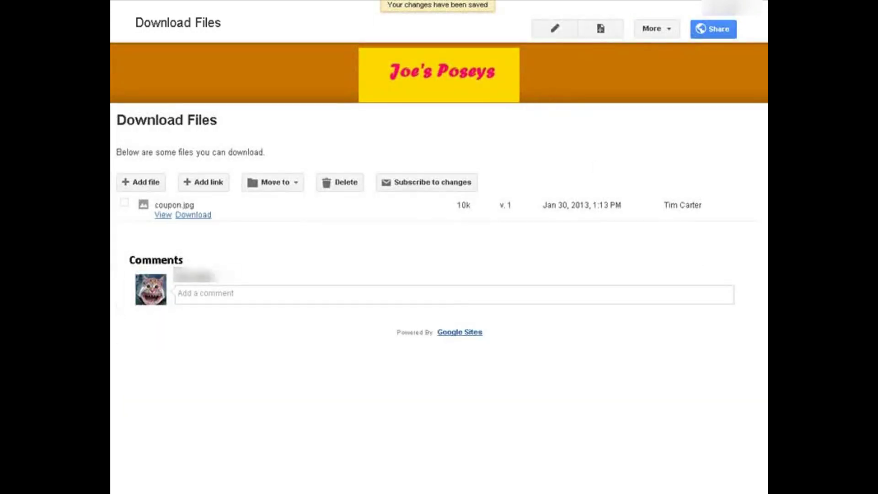
{"action": "left_click", "coordinate": [669, 29]}
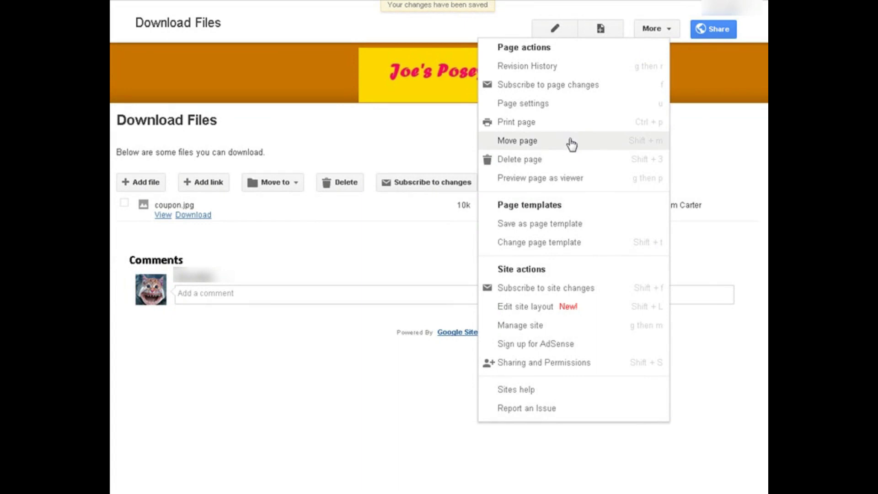
Uncheck Allow comments in the Download Files page settings and save, leaving the description blank.
{"action": "left_click", "coordinate": [555, 108]}
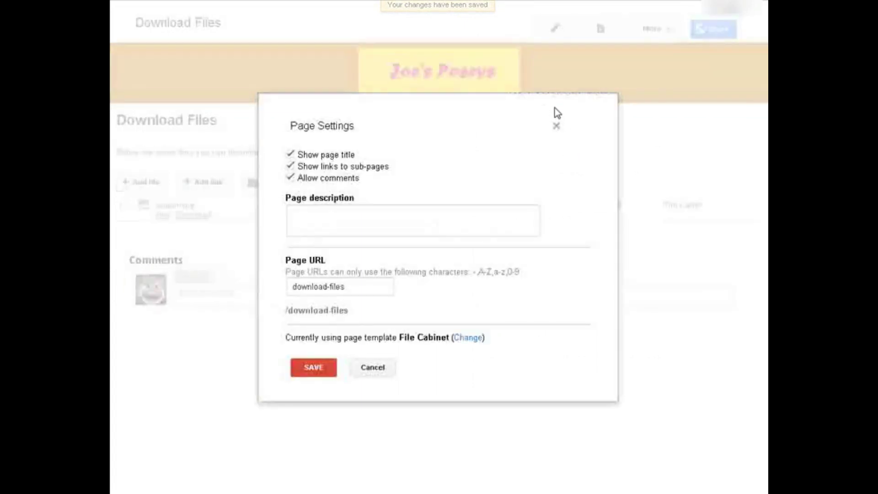
{"action": "left_click", "coordinate": [290, 179]}
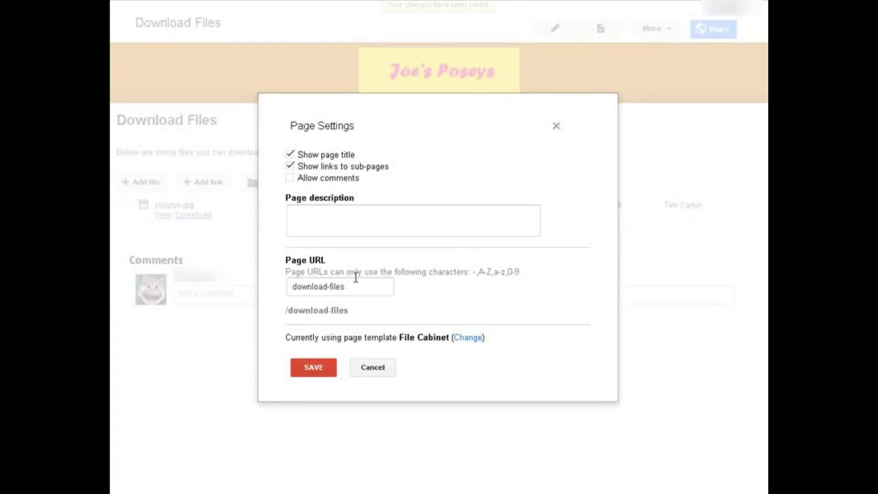
{"action": "left_click", "coordinate": [311, 215]}
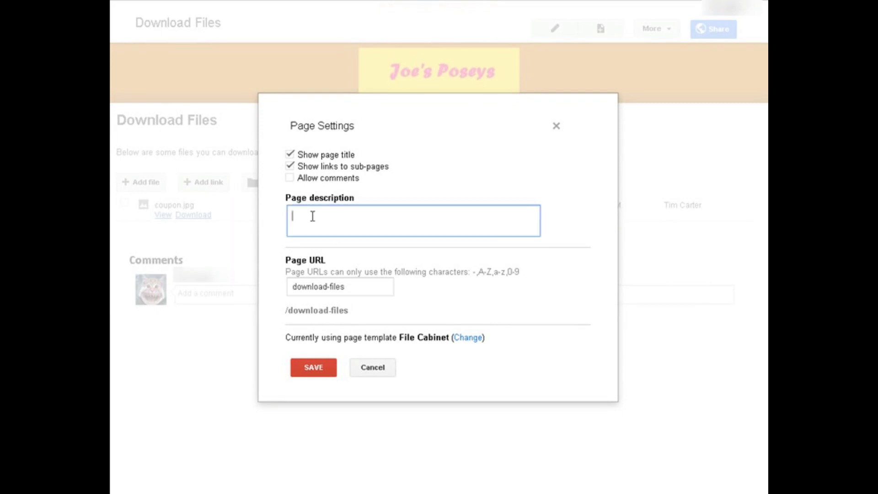
{"action": "left_click", "coordinate": [313, 369]}
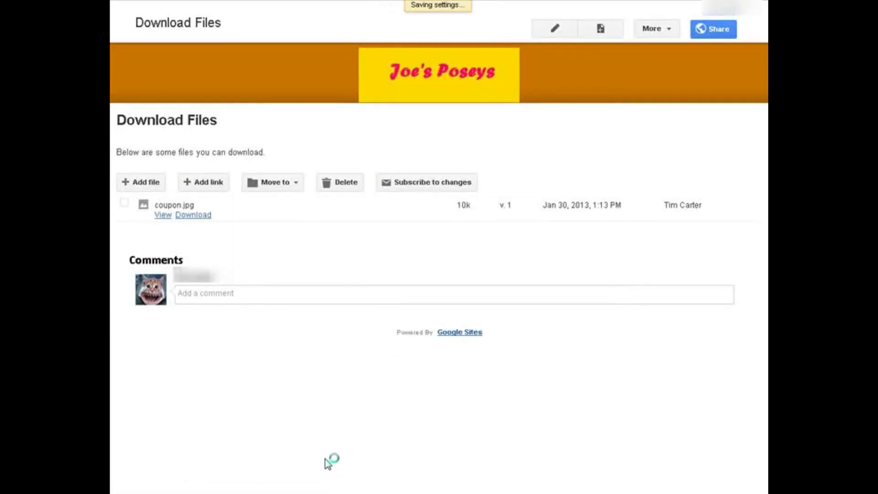
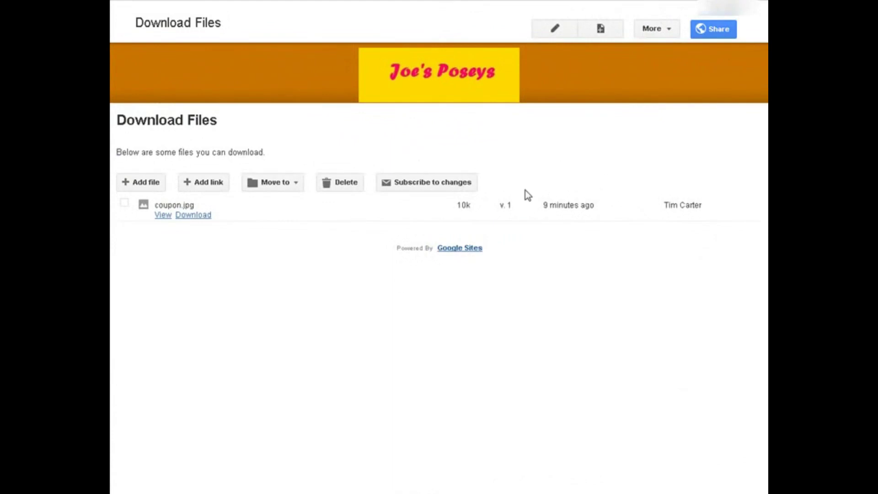
Enable Horizontal navigation in the site layout editor, beneath the Joe's Poseys header.
{"action": "left_click", "coordinate": [668, 28]}
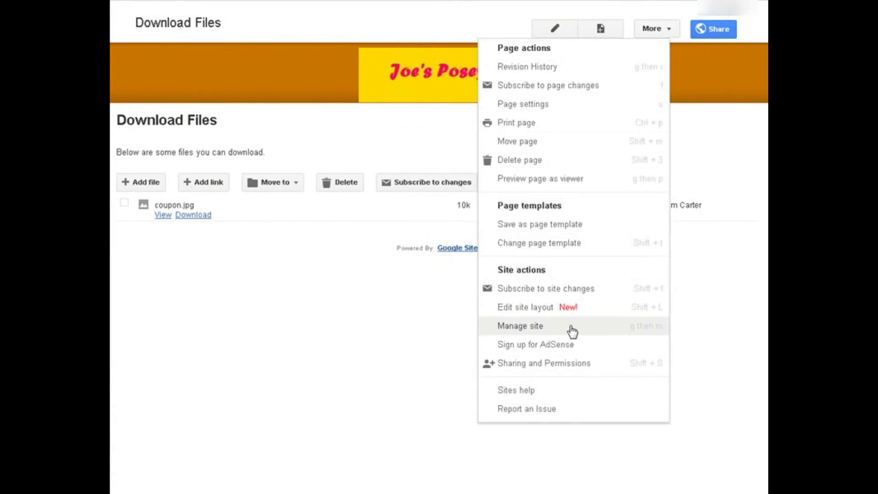
{"action": "left_click", "coordinate": [530, 307]}
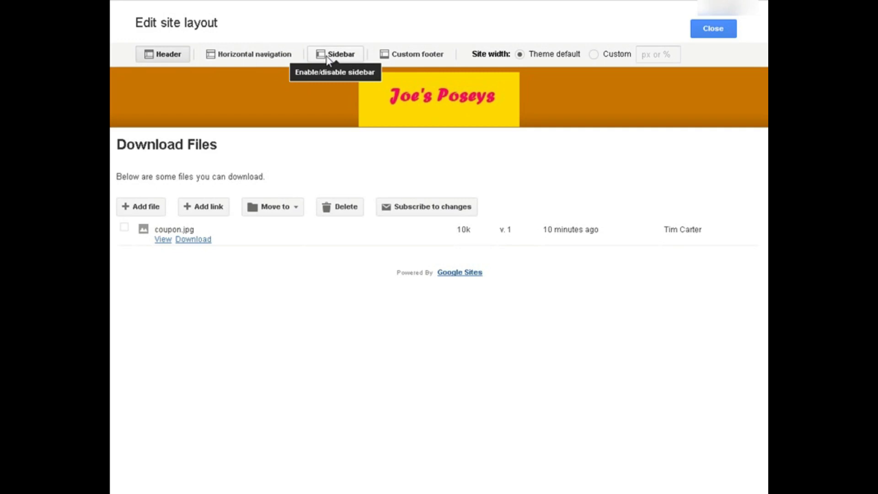
{"action": "left_click", "coordinate": [264, 55]}
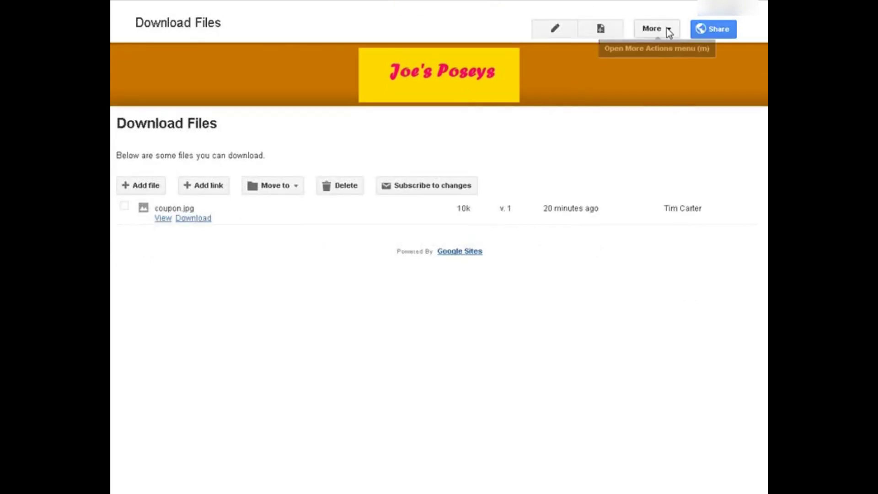
Open the Horizontal navigation properties dialog from Manage site > Site layout.
{"action": "left_click", "coordinate": [665, 30]}
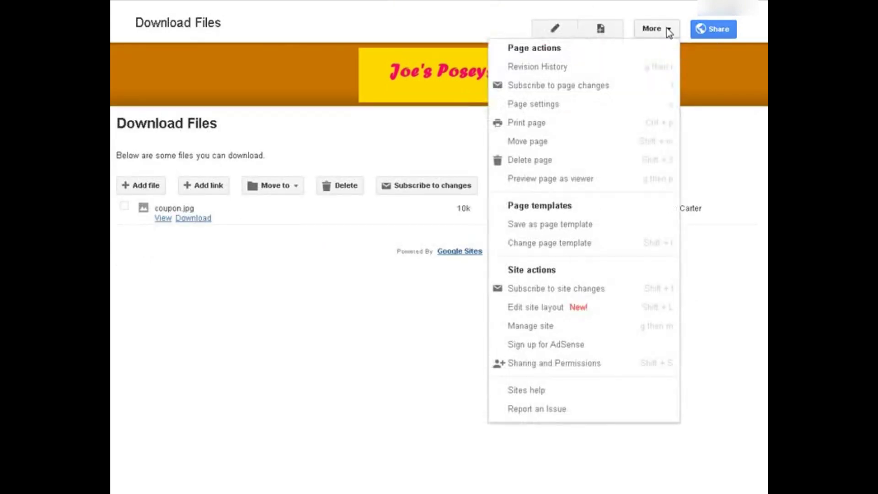
{"action": "left_click", "coordinate": [573, 327]}
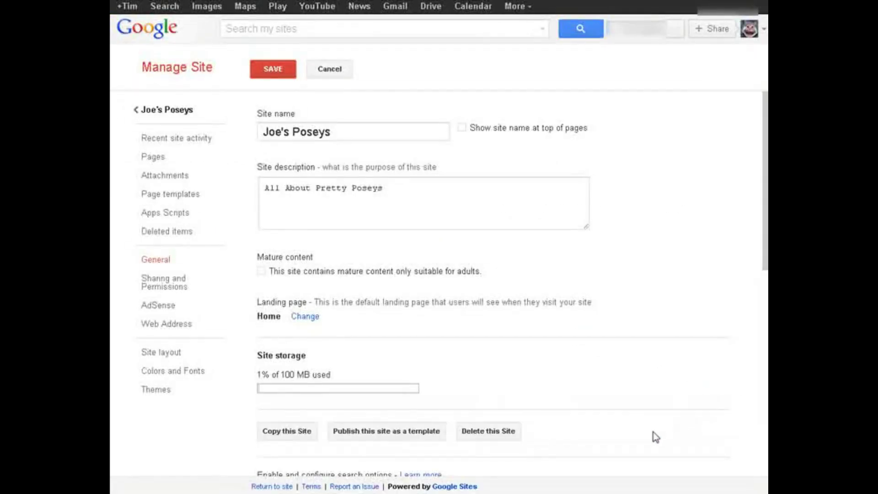
{"action": "left_click", "coordinate": [173, 355]}
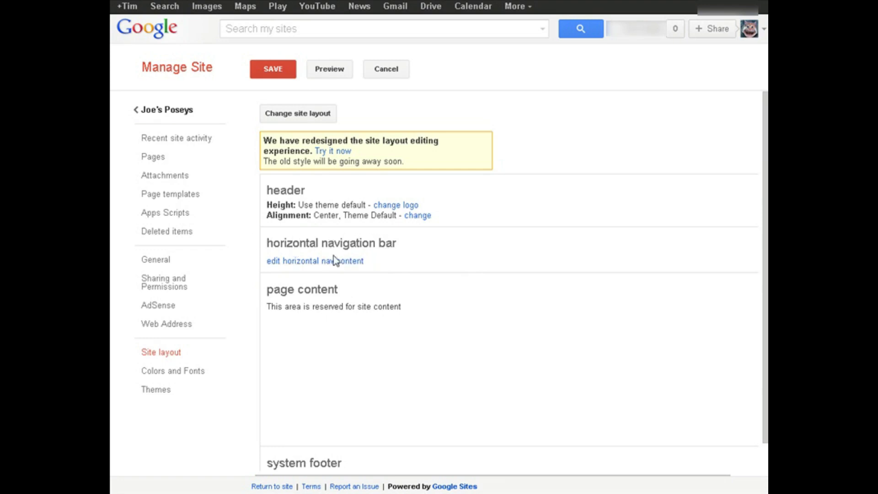
{"action": "left_click", "coordinate": [314, 261]}
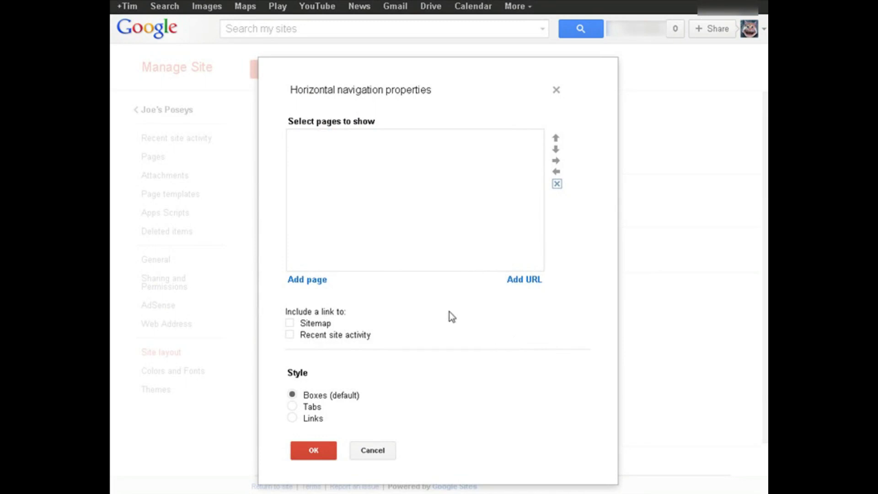
Add the Home and Announcements pages to the navigation bar.
{"action": "left_click", "coordinate": [316, 282]}
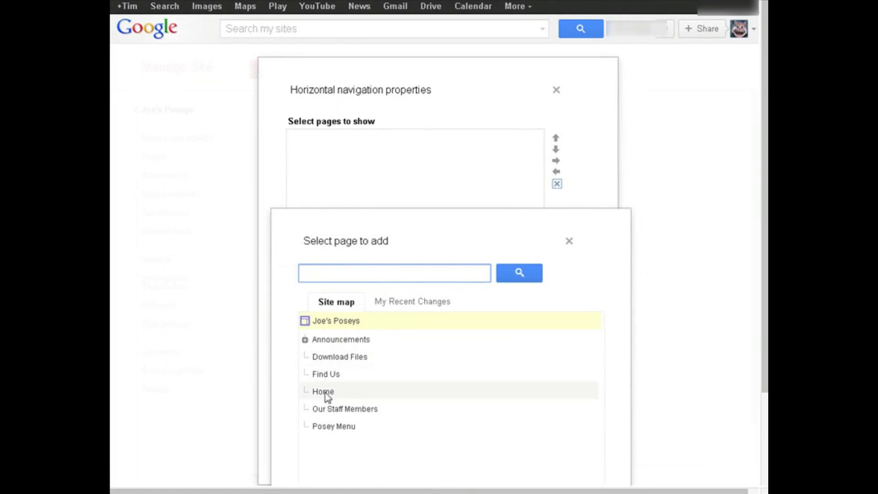
{"action": "left_click", "coordinate": [326, 393]}
{"action": "scroll", "coordinate": [491, 333], "scroll_direction": "down", "scroll_amount": 3}
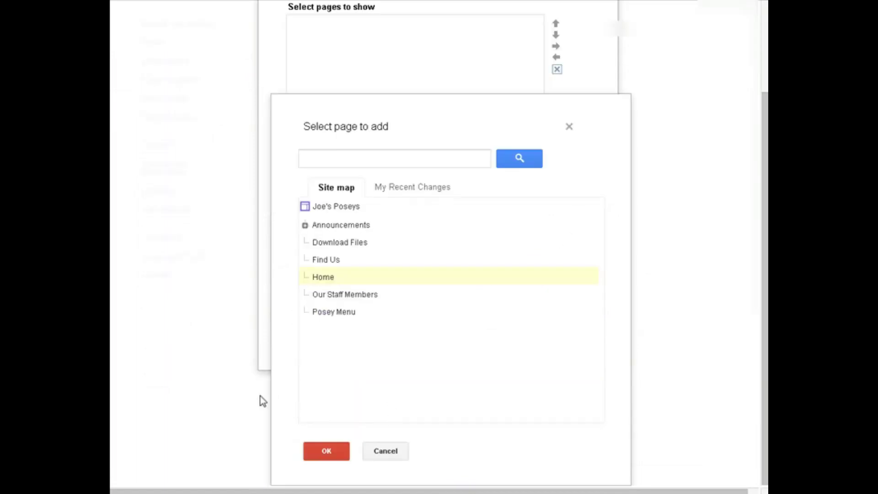
{"action": "left_click", "coordinate": [318, 450]}
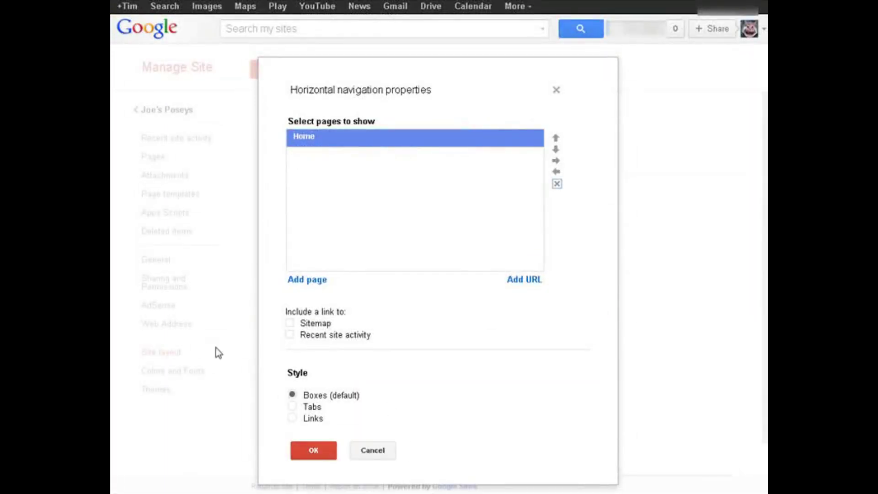
{"action": "left_click", "coordinate": [303, 280]}
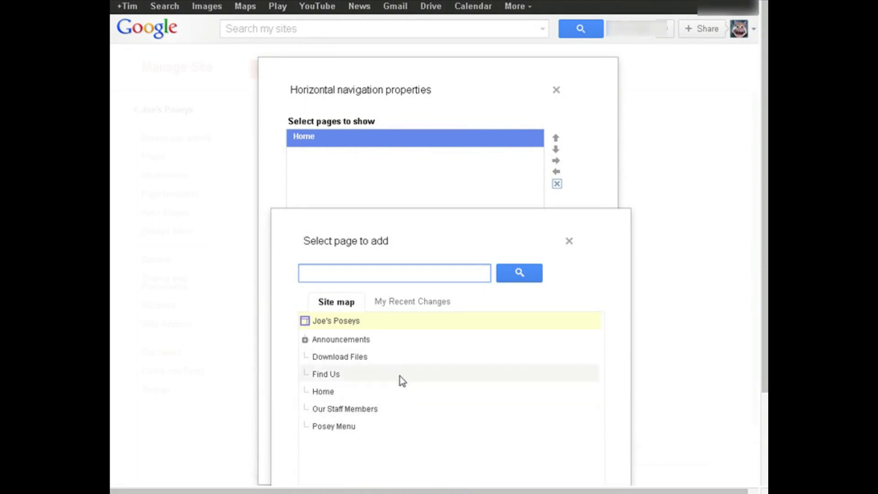
{"action": "left_click", "coordinate": [360, 342]}
{"action": "scroll", "coordinate": [442, 380], "scroll_direction": "down", "scroll_amount": 3}
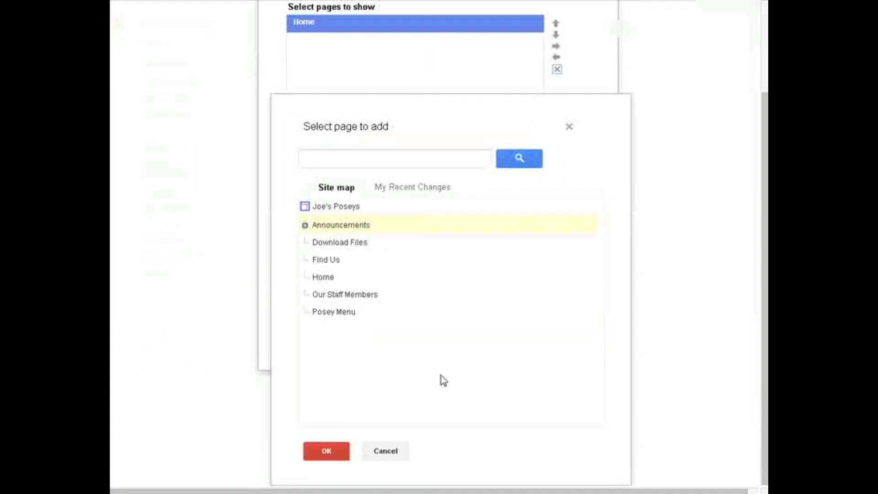
{"action": "left_click", "coordinate": [333, 454]}
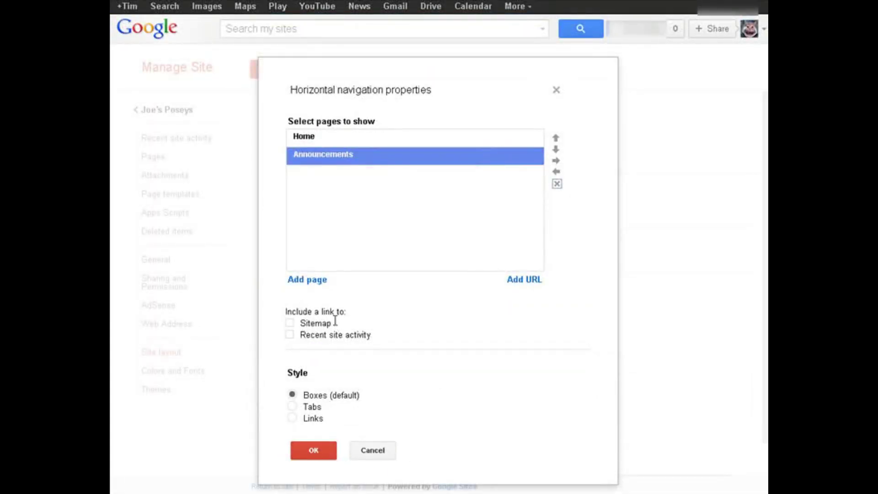
Add the Find Us and Our Staff Members pages to the navigation bar.
{"action": "left_click", "coordinate": [304, 280]}
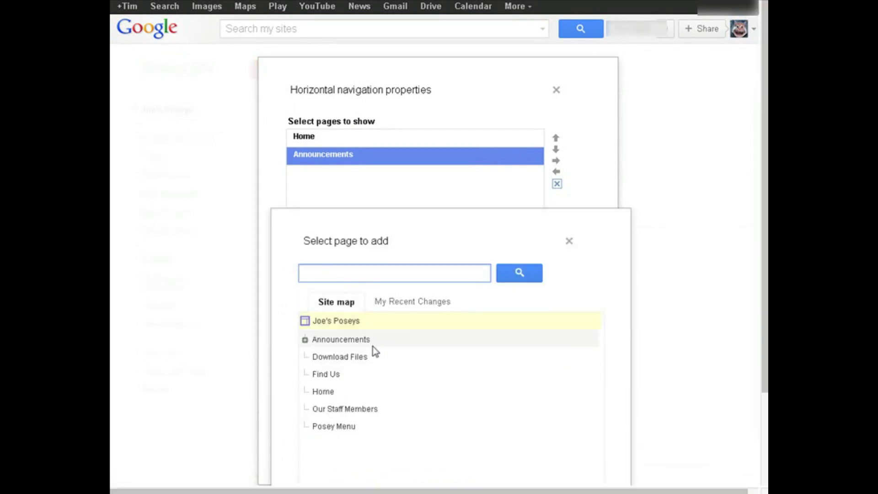
{"action": "left_click", "coordinate": [322, 377]}
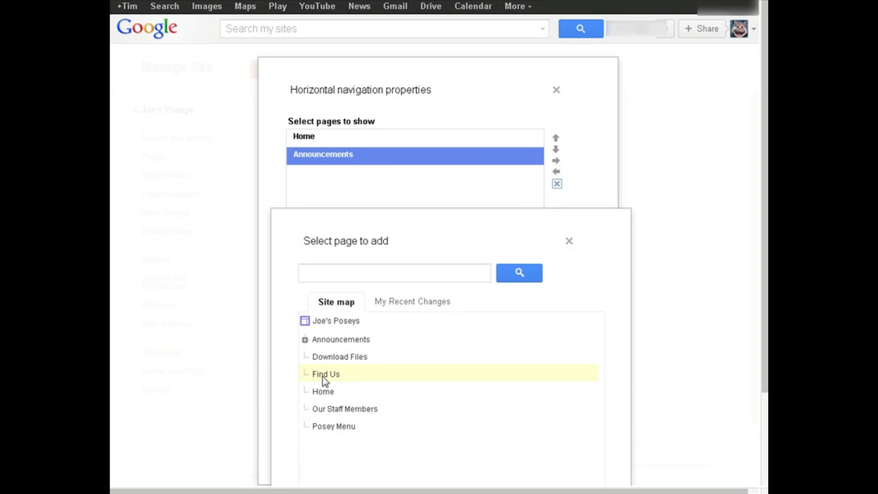
{"action": "scroll", "coordinate": [323, 377], "scroll_direction": "down", "scroll_amount": 3}
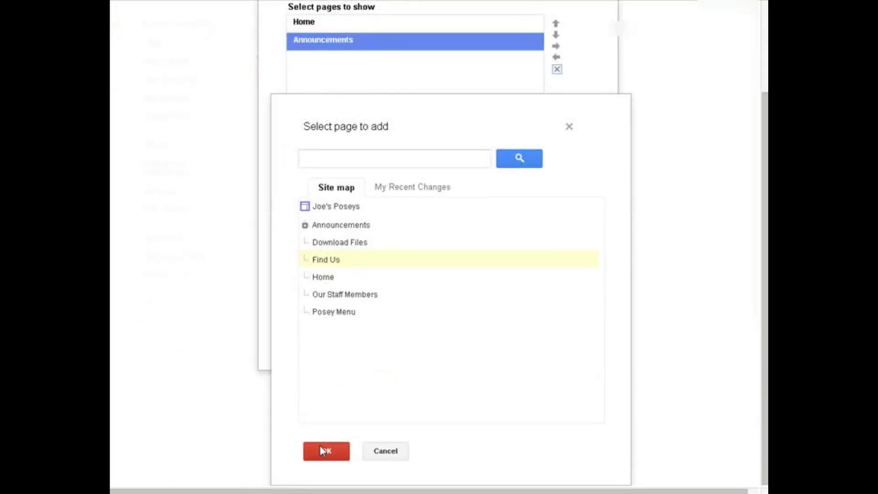
{"action": "left_click", "coordinate": [320, 448]}
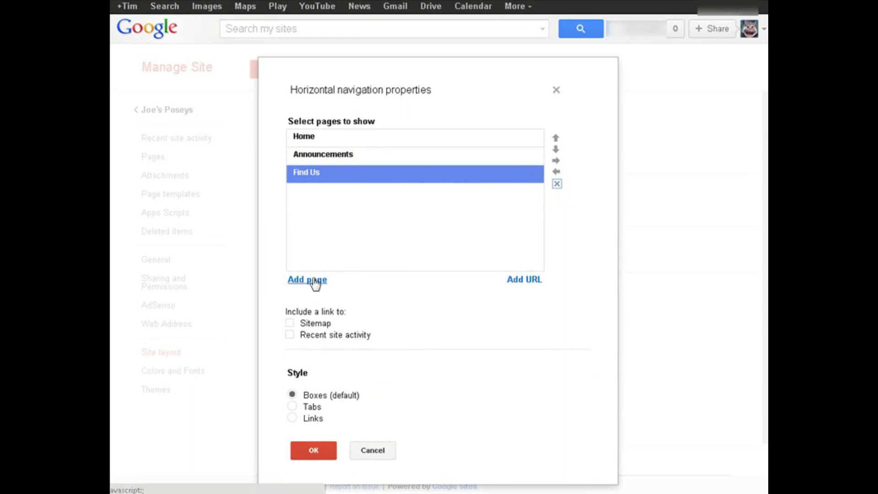
{"action": "left_click", "coordinate": [315, 280]}
{"action": "scroll", "coordinate": [394, 311], "scroll_direction": "down", "scroll_amount": 3}
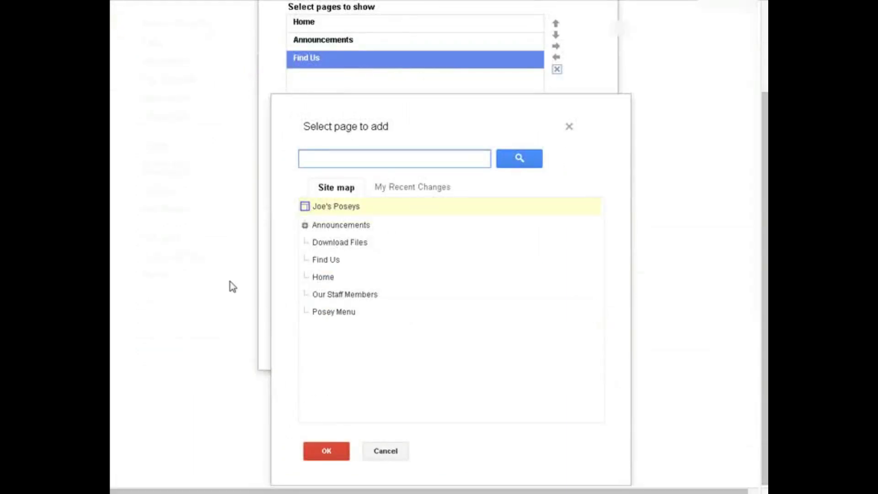
{"action": "left_click", "coordinate": [324, 294]}
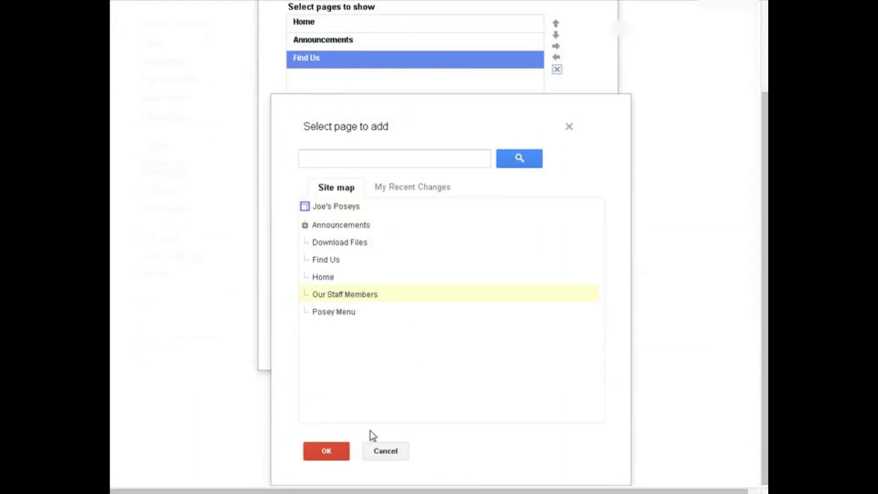
{"action": "left_click", "coordinate": [328, 453]}
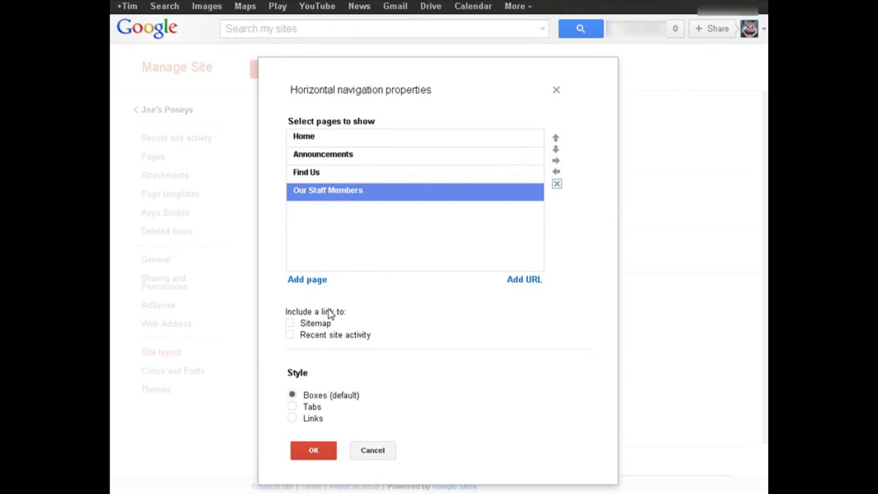
Add the Posey Menu page to the navigation bar.
{"action": "left_click", "coordinate": [292, 281]}
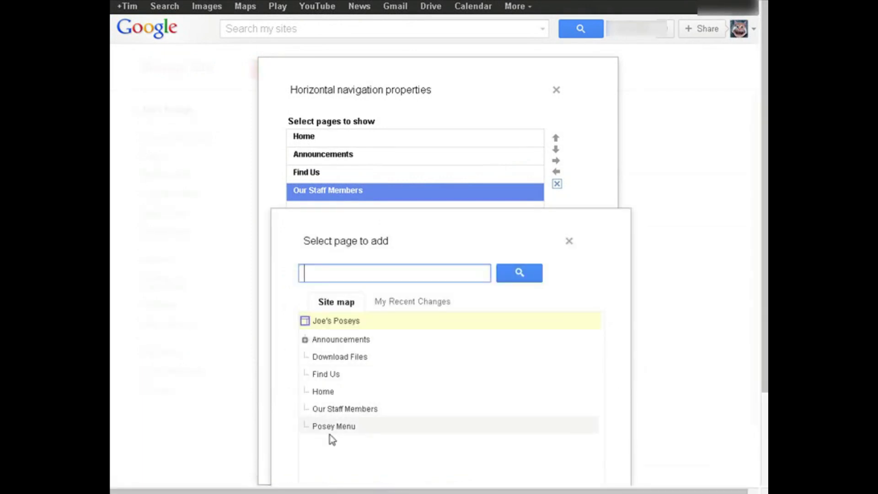
{"action": "left_click", "coordinate": [332, 425]}
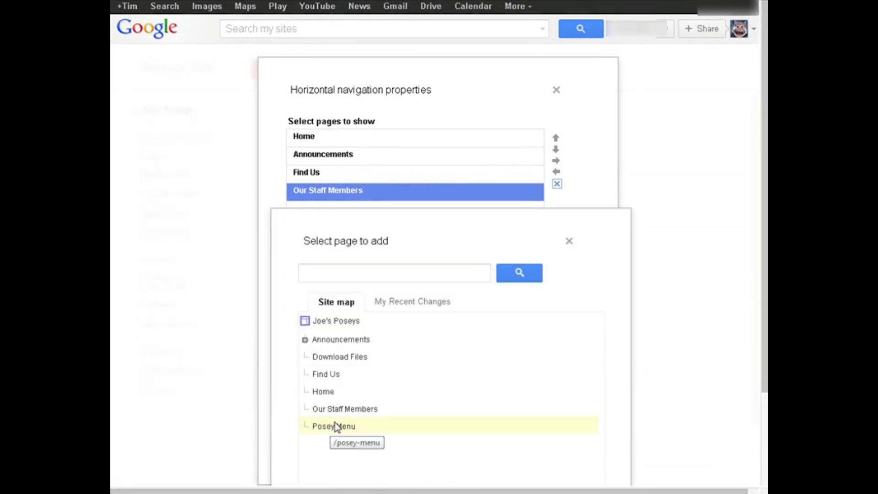
{"action": "scroll", "coordinate": [335, 421], "scroll_direction": "down", "scroll_amount": 3}
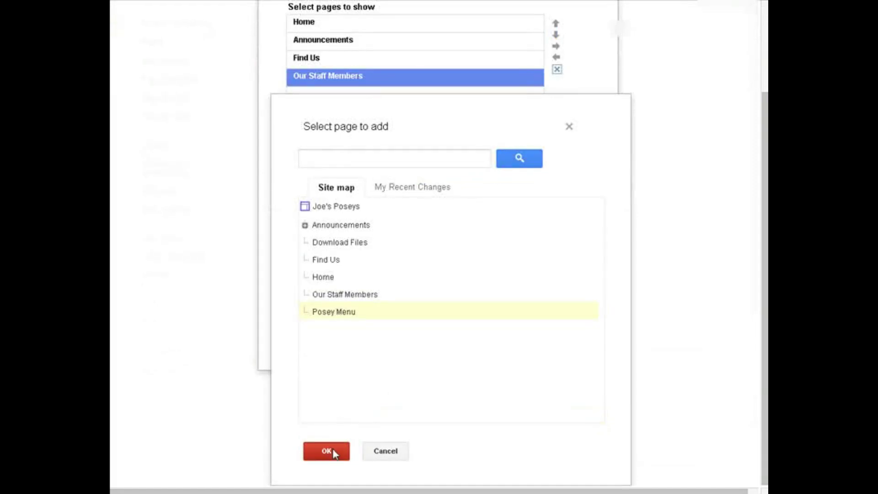
{"action": "left_click", "coordinate": [326, 451]}
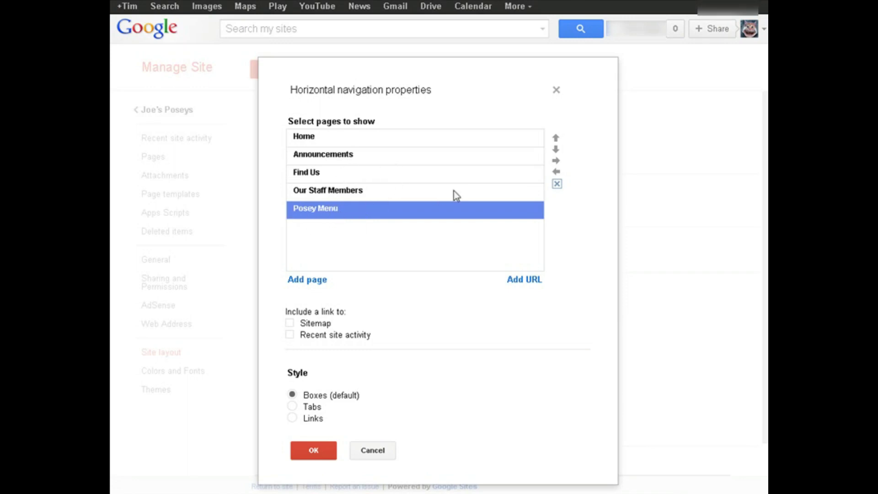
Move Posey Menu up to second place and apply the navigation page list.
{"action": "left_click", "coordinate": [556, 137]}
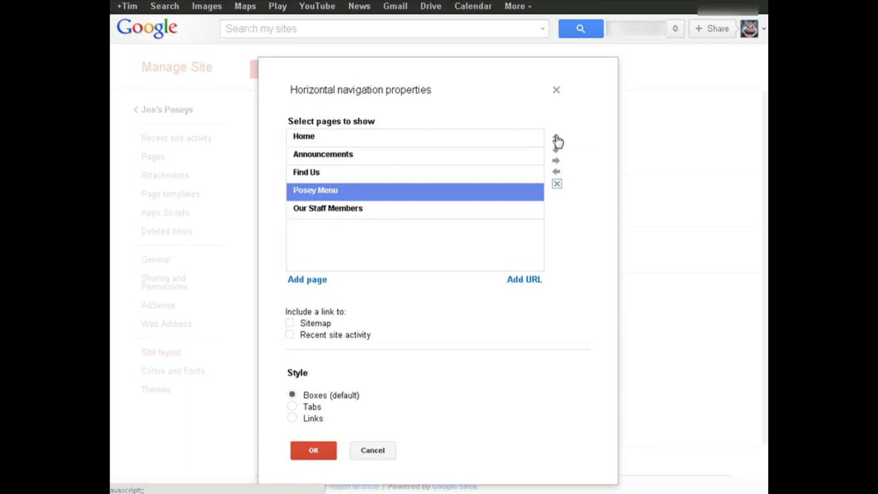
{"action": "left_click", "coordinate": [556, 138]}
{"action": "left_click", "coordinate": [556, 138]}
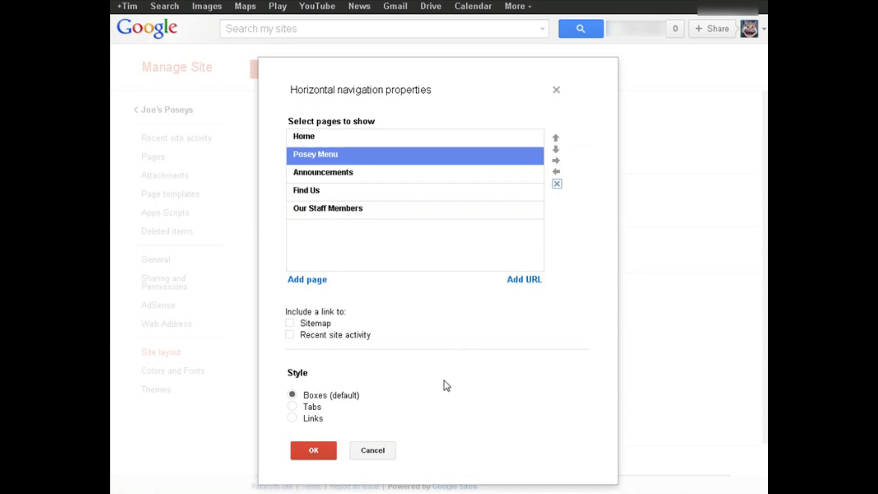
{"action": "left_click", "coordinate": [313, 450]}
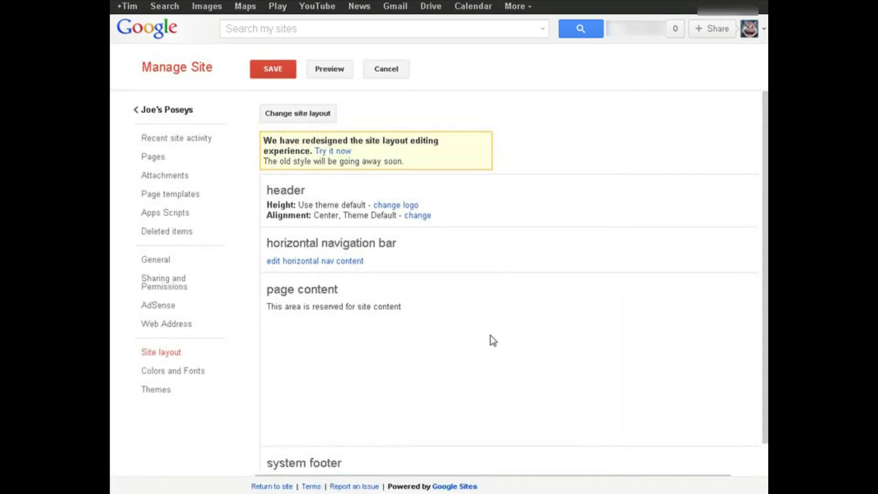
Save the site layout and return to the Joe's Poseys Home page.
{"action": "left_click", "coordinate": [273, 68]}
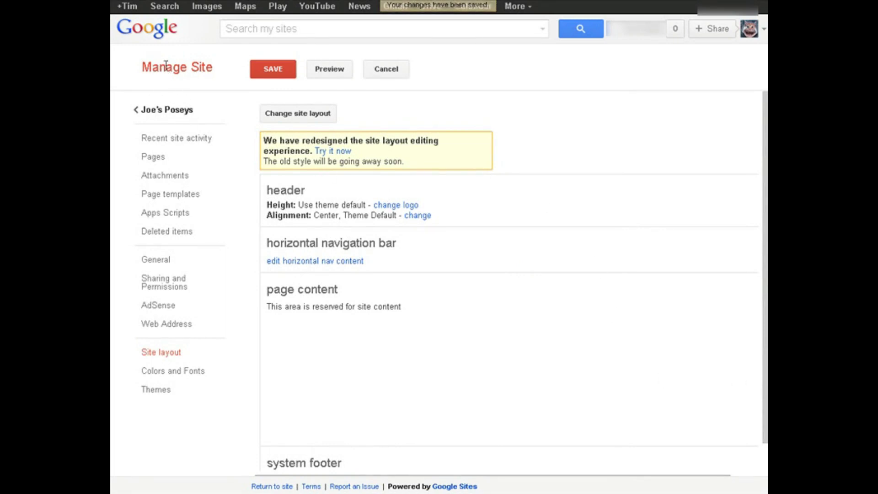
{"action": "left_click", "coordinate": [155, 114]}
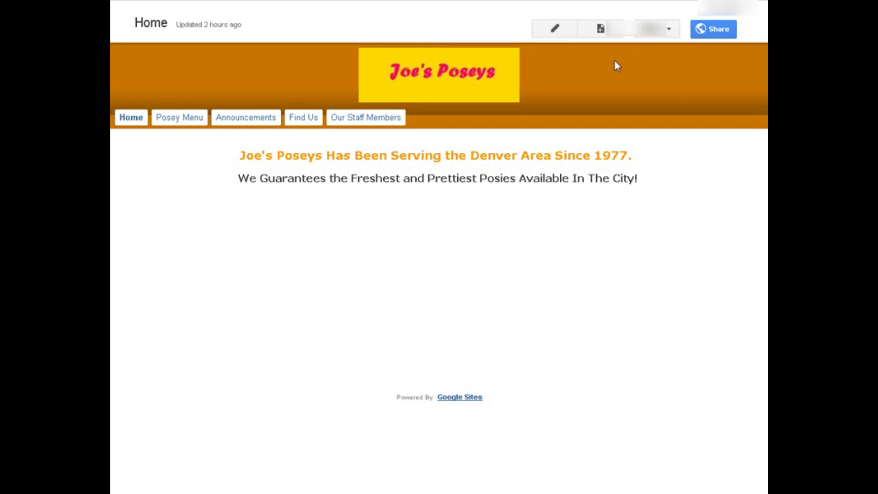
{"action": "left_click", "coordinate": [664, 29]}
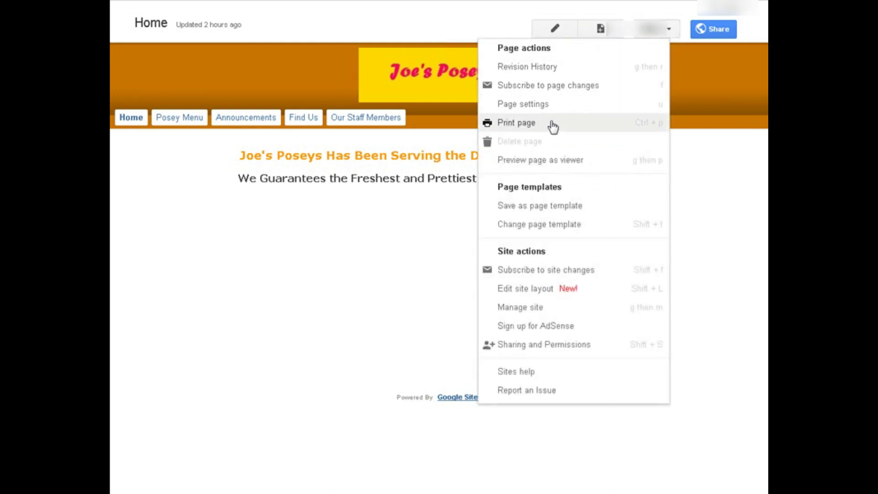
Preview the Home page in the mobile viewer layout and open Posey Menu.
{"action": "left_click", "coordinate": [558, 159]}
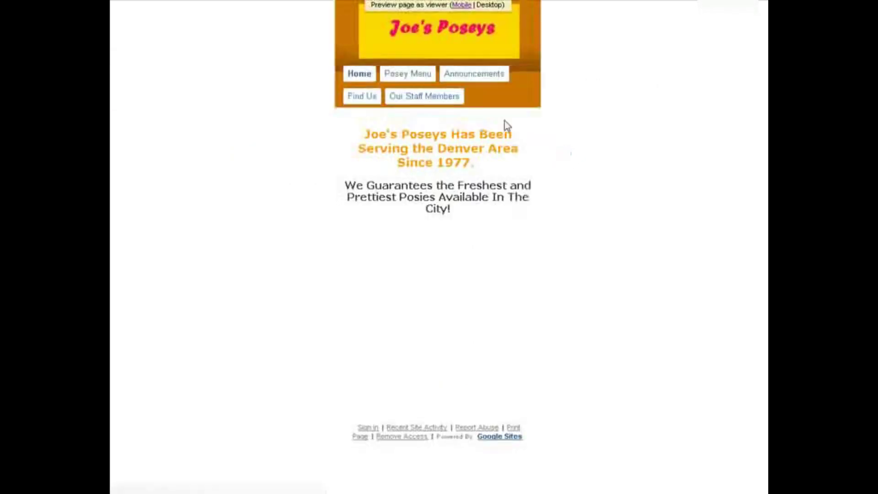
{"action": "left_click", "coordinate": [455, 6]}
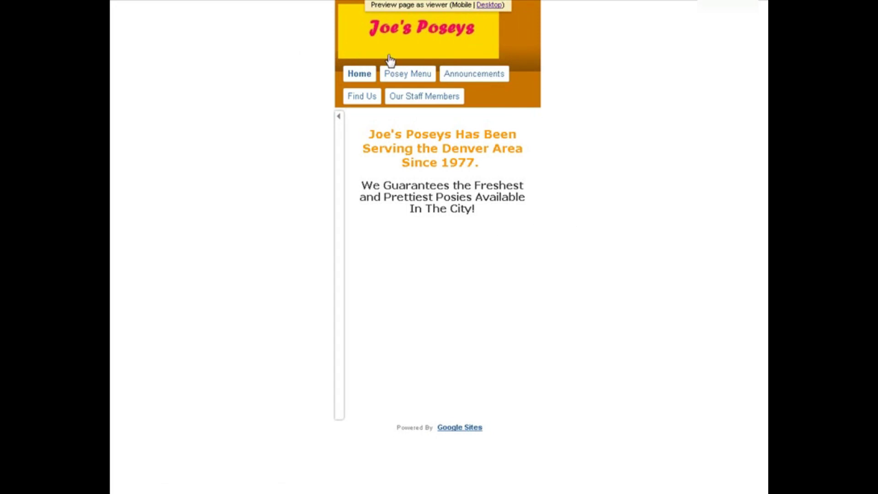
{"action": "left_click", "coordinate": [405, 73]}
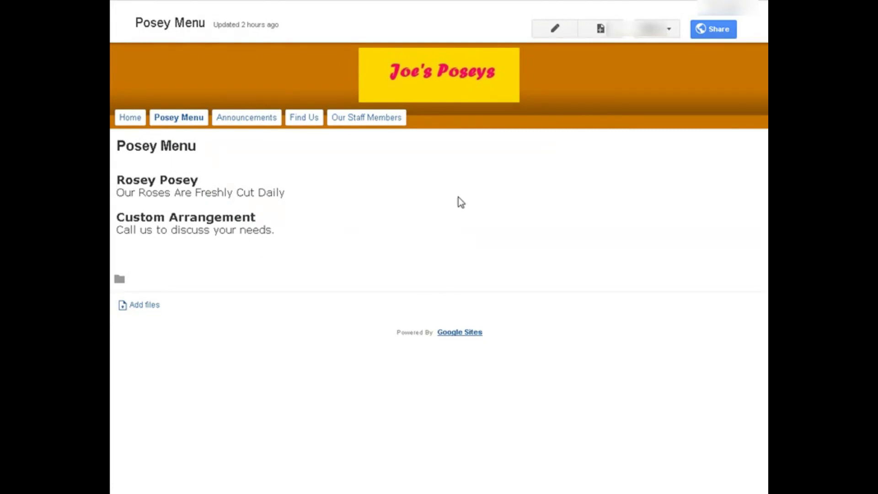
Add a Sitemap link to the horizontal navigation and set its style to Tabs.
{"action": "left_click", "coordinate": [668, 30]}
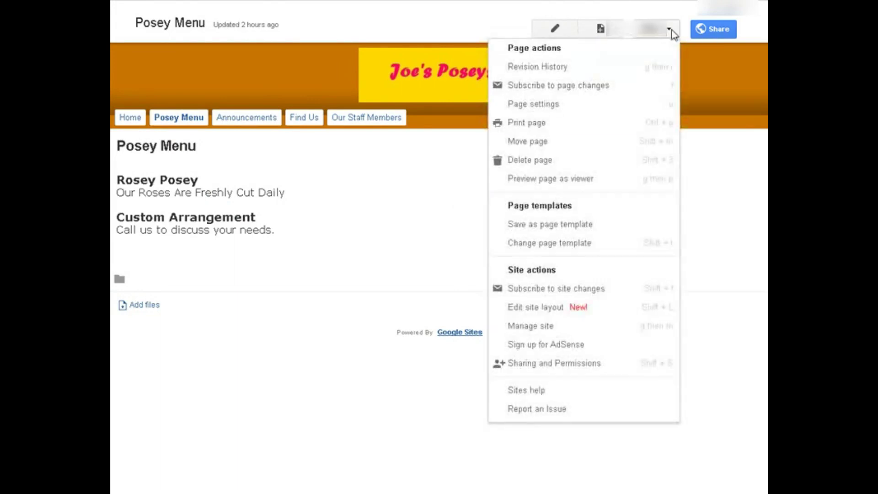
{"action": "left_click", "coordinate": [562, 330]}
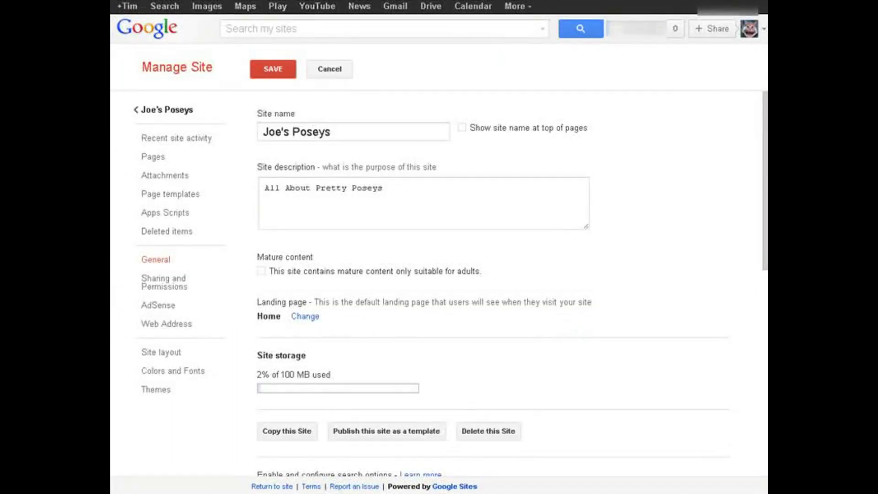
{"action": "left_click", "coordinate": [168, 352]}
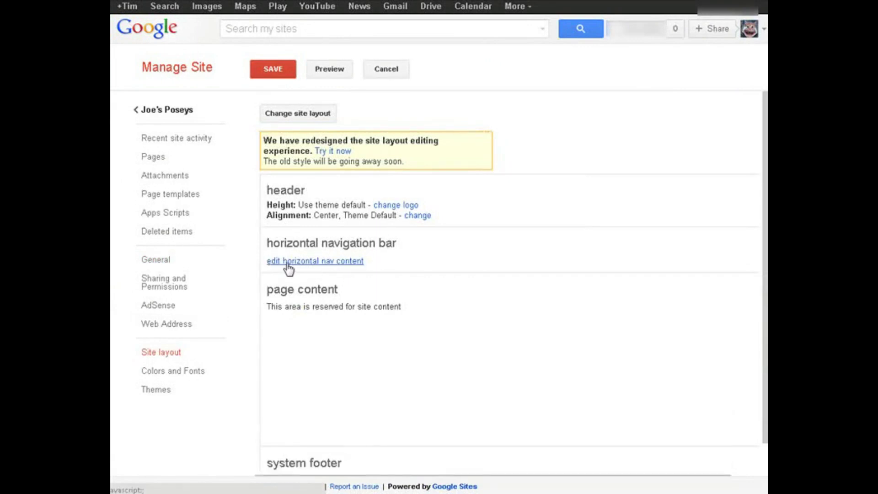
{"action": "left_click", "coordinate": [288, 261]}
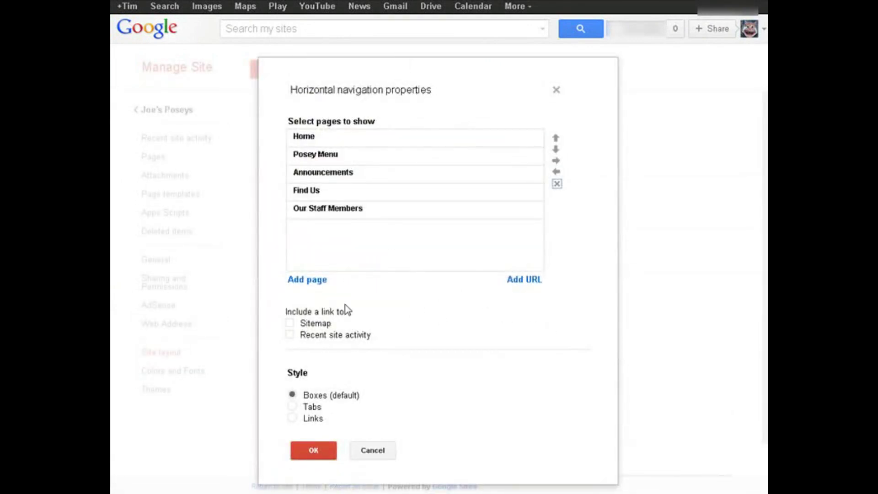
{"action": "left_click", "coordinate": [290, 323]}
{"action": "left_click", "coordinate": [292, 406]}
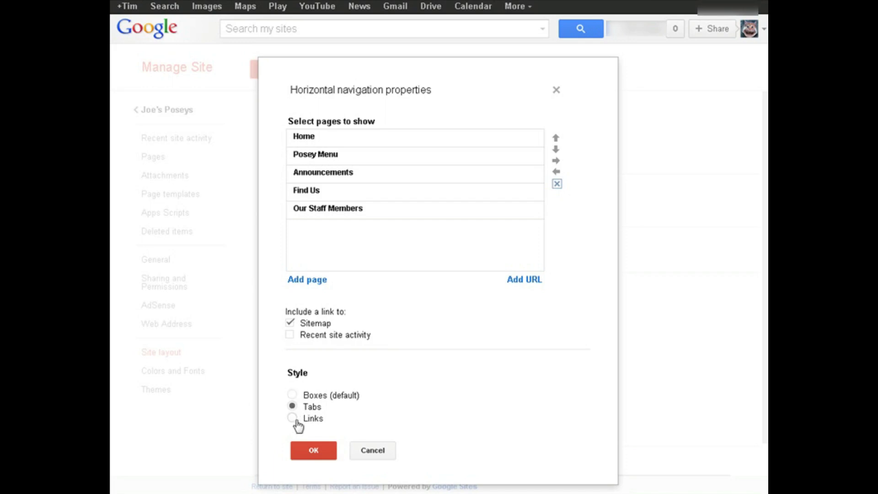
{"action": "left_click", "coordinate": [316, 452]}
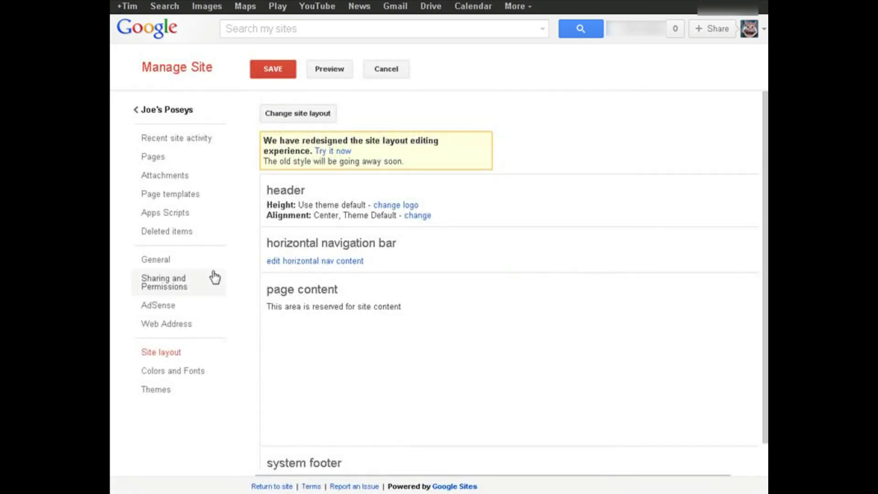
Save the site layout, check it in a preview, then save again.
{"action": "left_click", "coordinate": [267, 70]}
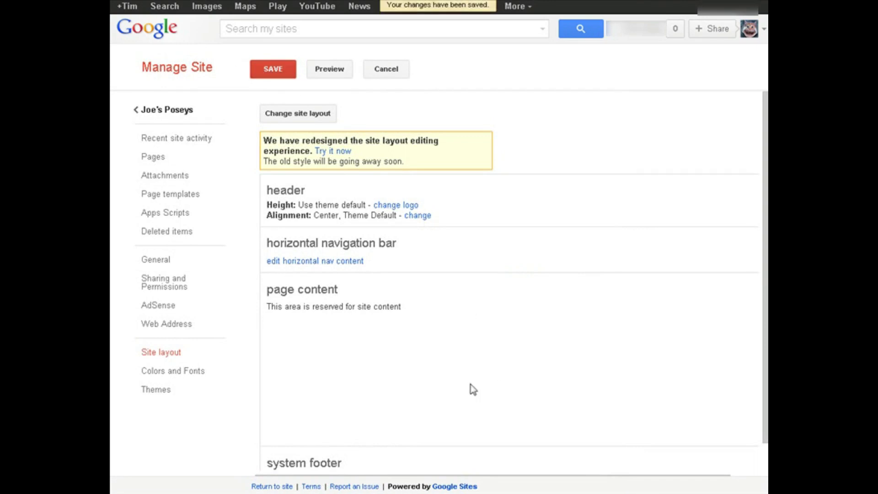
{"action": "left_click", "coordinate": [331, 68]}
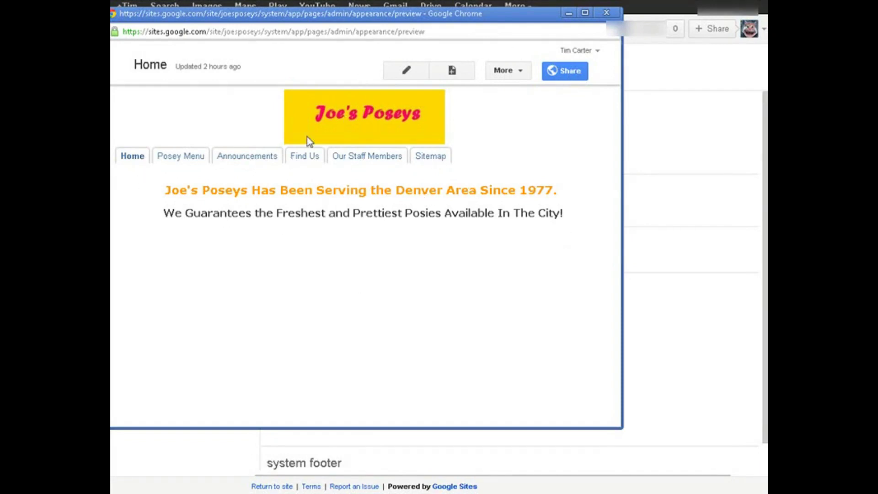
{"action": "key", "text": "ctrl+w"}
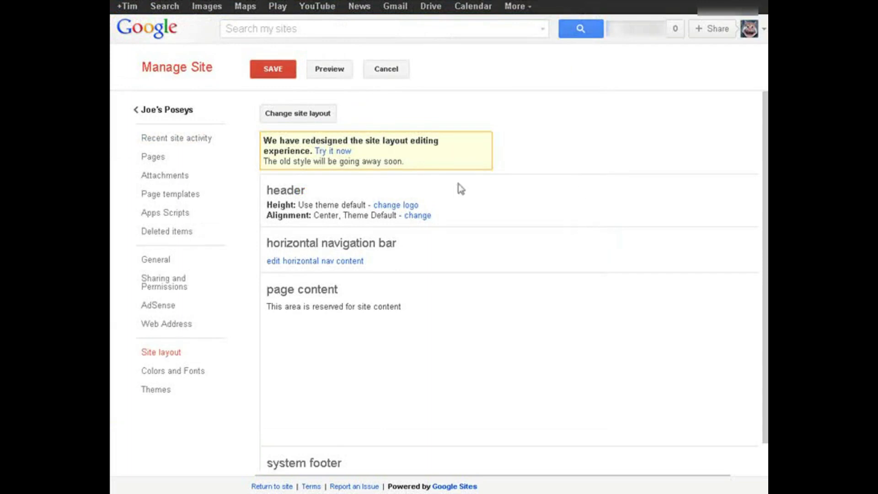
{"action": "left_click", "coordinate": [261, 68]}
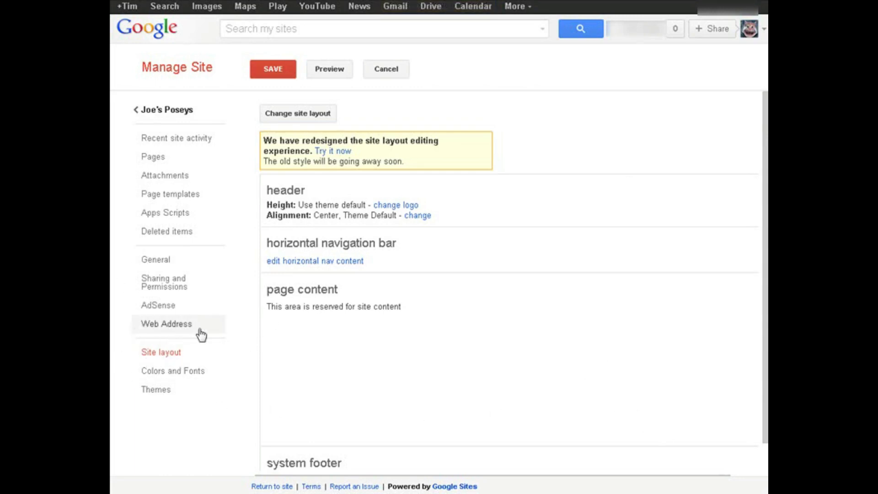
Copy the site's default URL from the Web Address settings.
{"action": "left_click", "coordinate": [179, 325]}
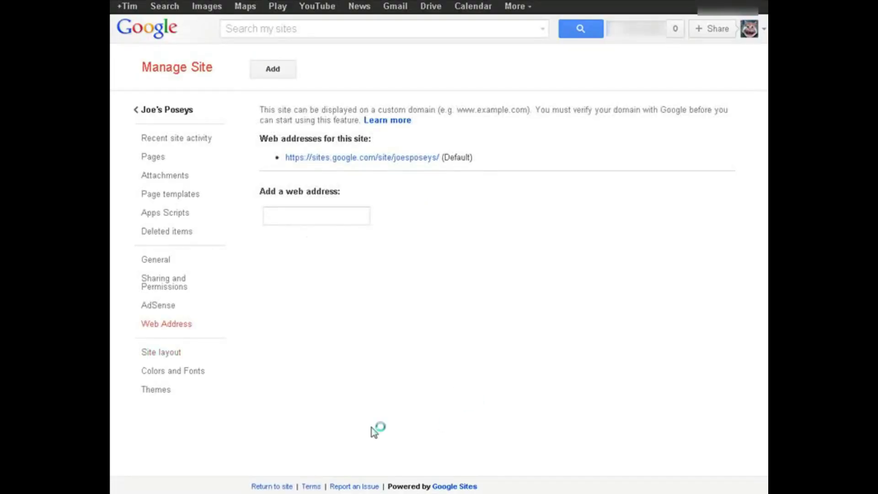
{"action": "right_click", "coordinate": [367, 165]}
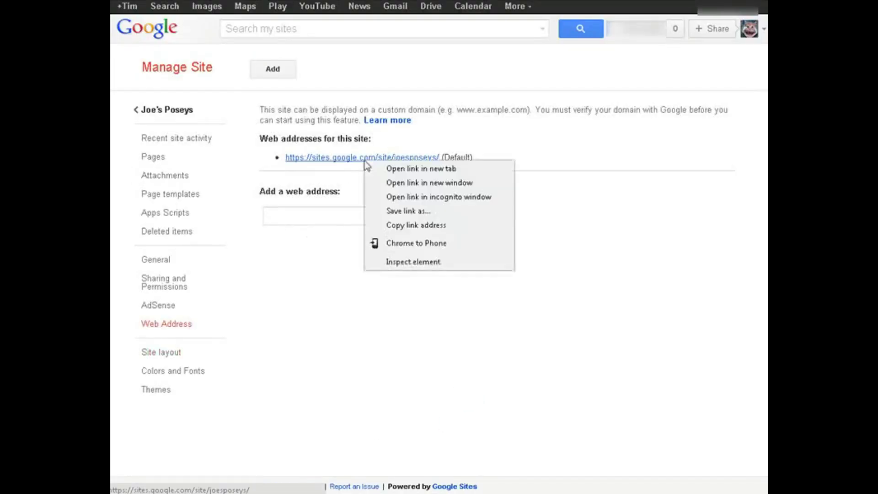
{"action": "left_click", "coordinate": [409, 228]}
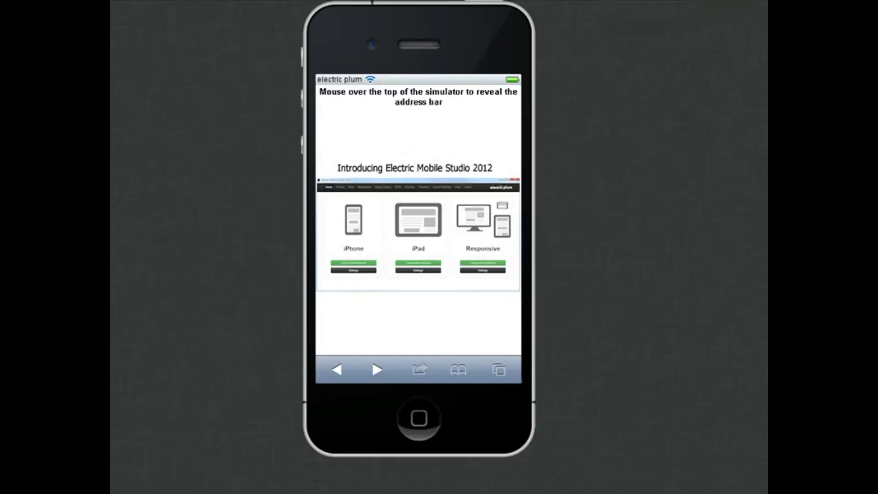
Load the copied Joe's Poseys URL in the simulator's address bar.
{"action": "mouse_move", "coordinate": [410, 77]}
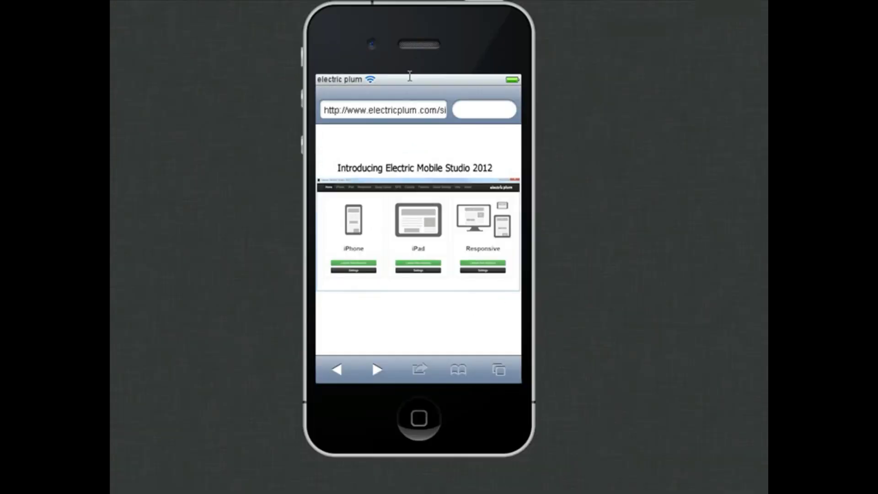
{"action": "left_click", "coordinate": [403, 106]}
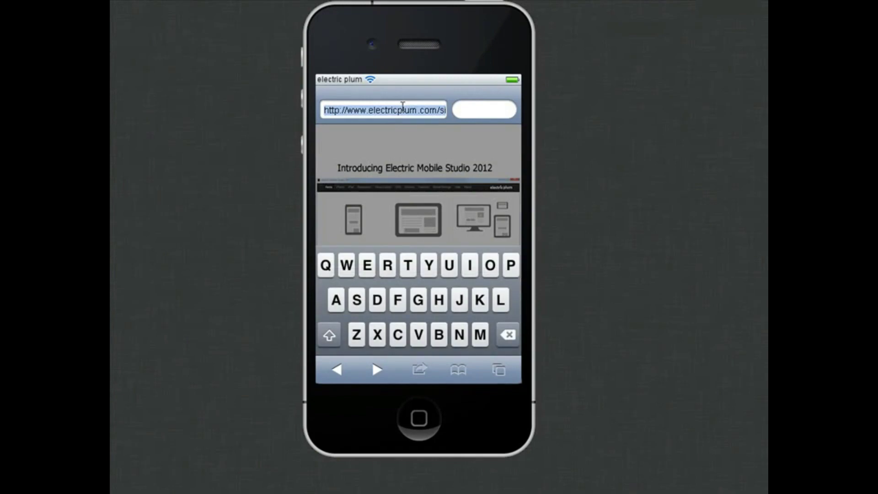
{"action": "key", "text": "ctrl+v"}
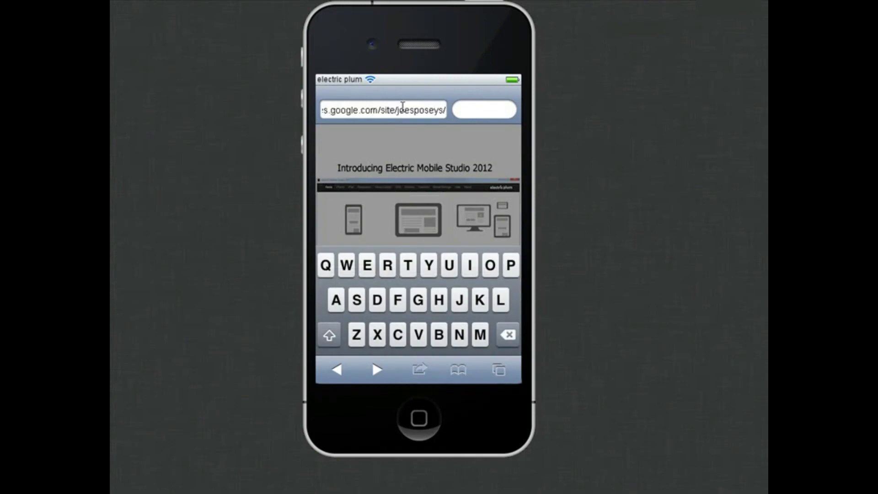
{"action": "key", "text": "Return"}
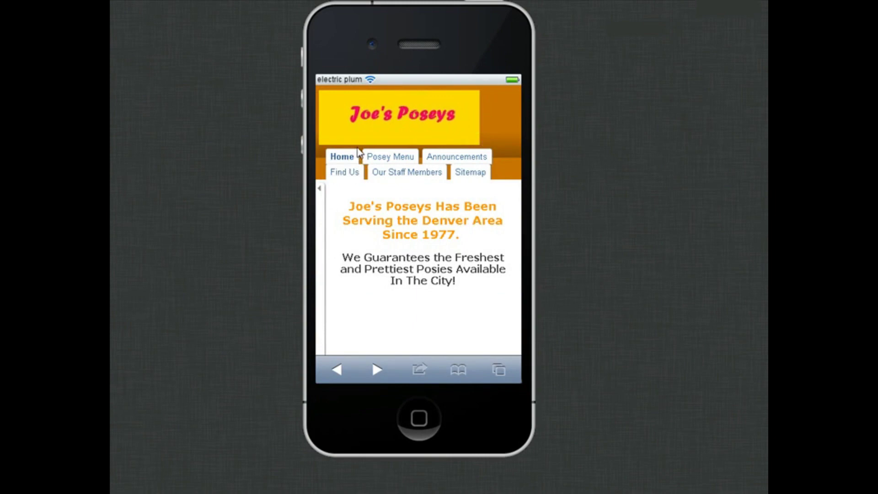
Visit the Posey Menu, Announcements, Find Us and Our Staff Members tabs.
{"action": "left_click", "coordinate": [390, 157]}
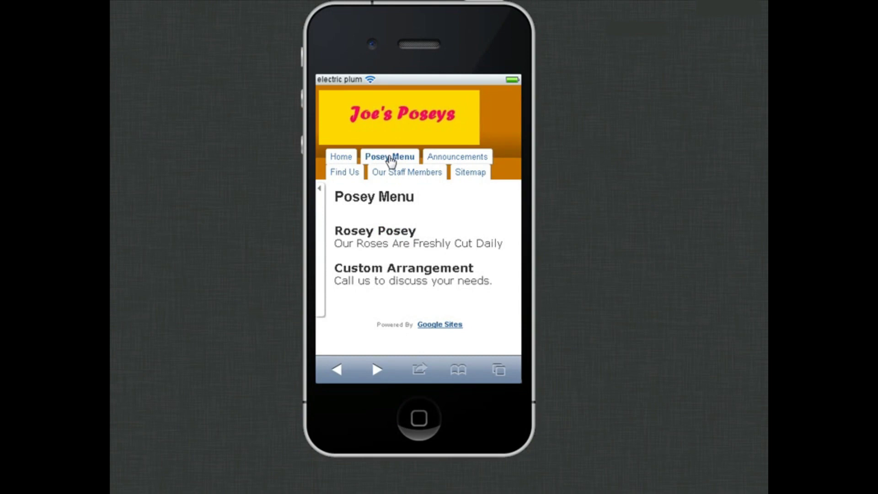
{"action": "left_click", "coordinate": [451, 162]}
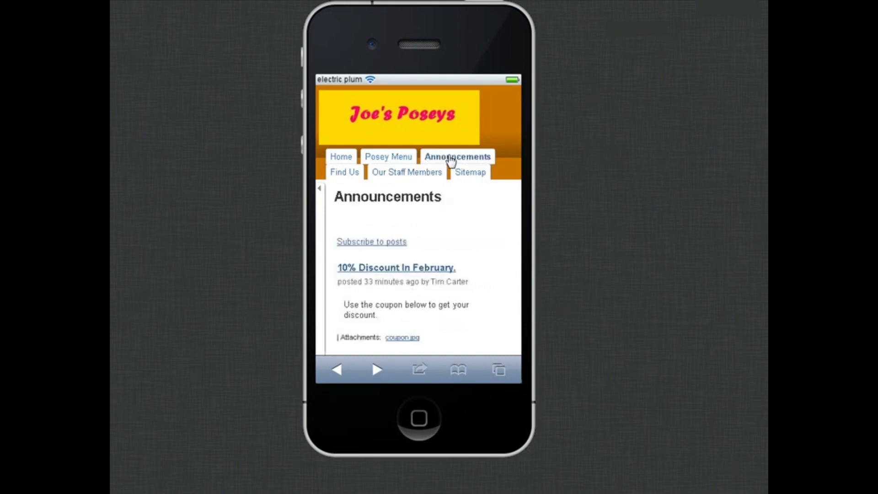
{"action": "left_click", "coordinate": [350, 178]}
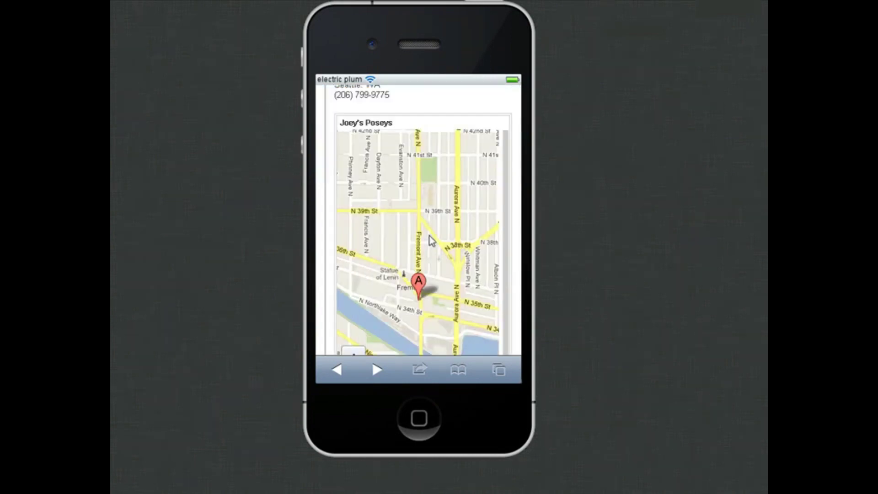
{"action": "left_click", "coordinate": [396, 173]}
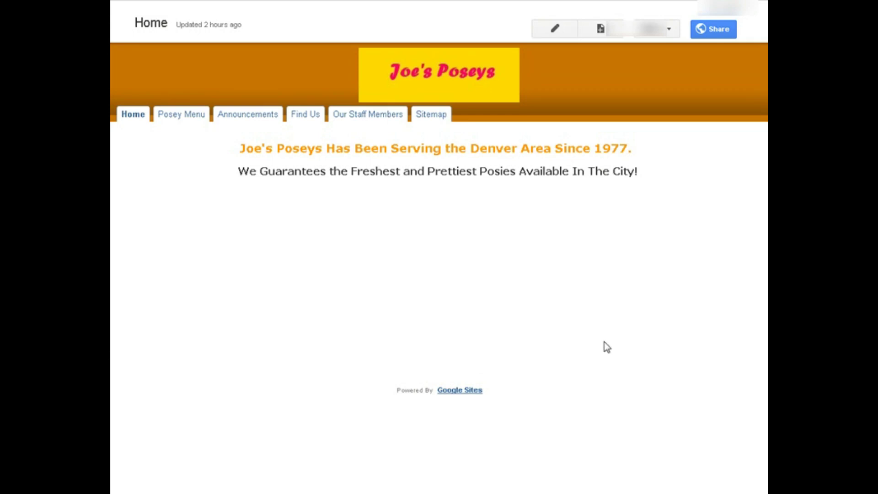
Tick 'Automatically adjust site to mobile phones' in Manage site and save.
{"action": "left_click", "coordinate": [668, 30]}
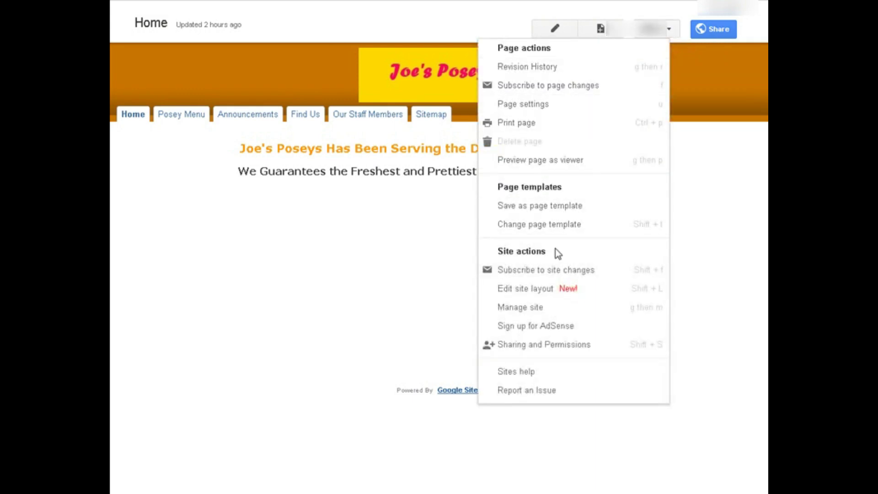
{"action": "left_click", "coordinate": [556, 312]}
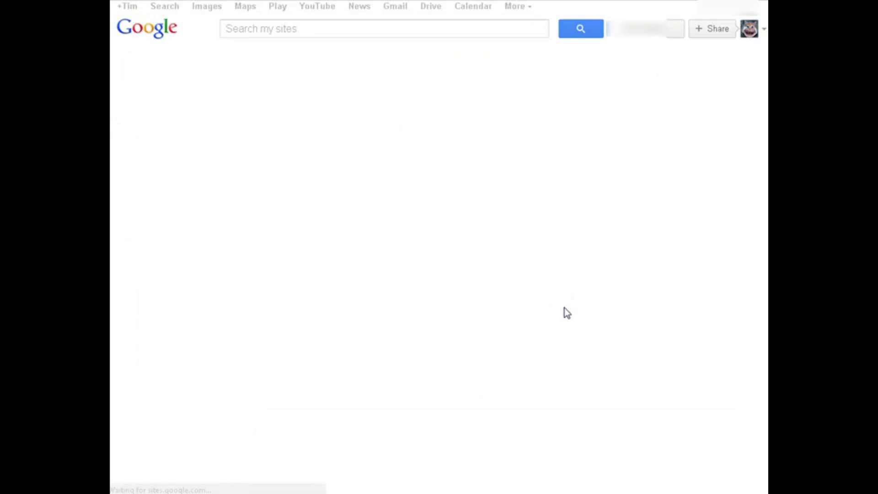
{"action": "scroll", "coordinate": [548, 280], "scroll_direction": "down", "scroll_amount": 10}
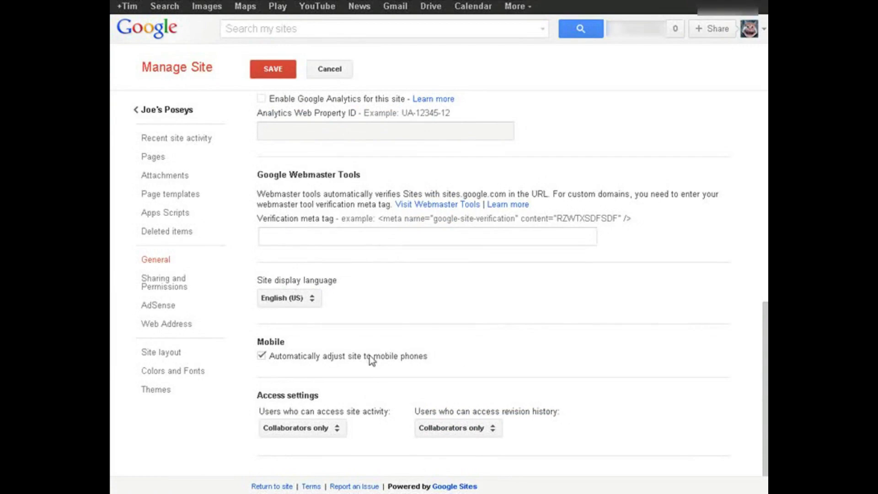
{"action": "left_click", "coordinate": [262, 355]}
{"action": "scroll", "coordinate": [446, 325], "scroll_direction": "up", "scroll_amount": 10}
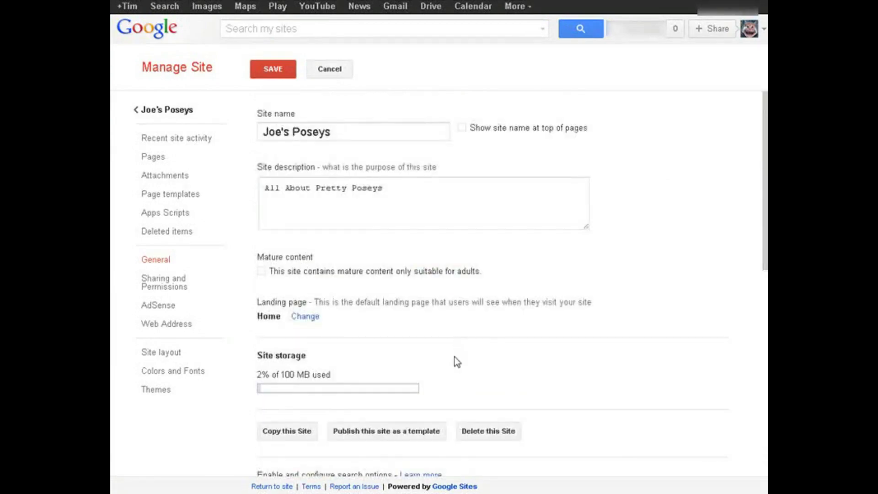
{"action": "left_click", "coordinate": [274, 70]}
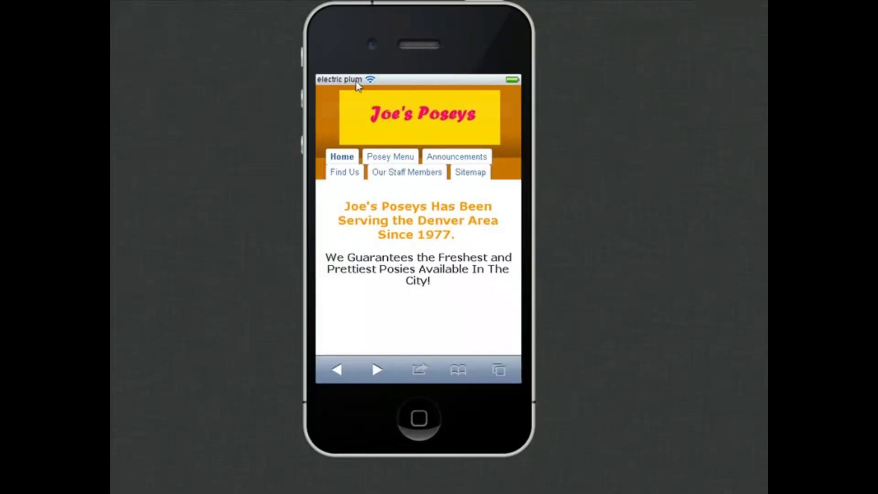
Tap the Posey Menu tab on the reloaded site in the simulator.
{"action": "left_click", "coordinate": [397, 158]}
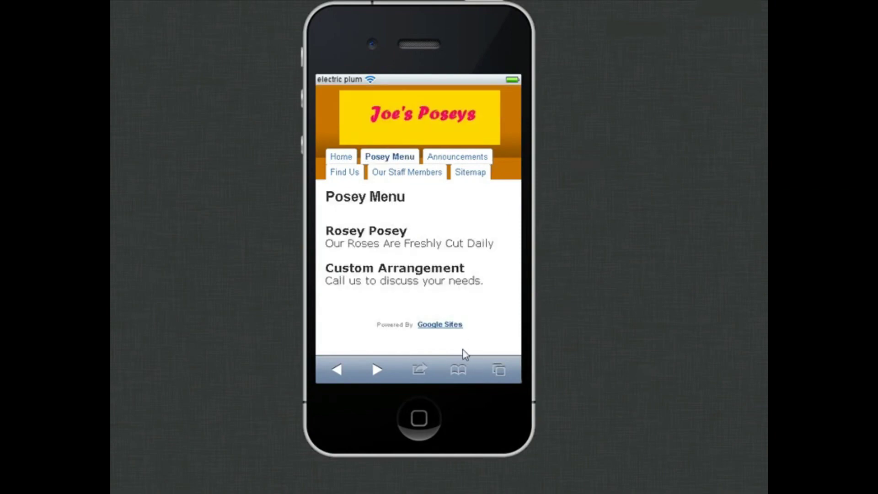